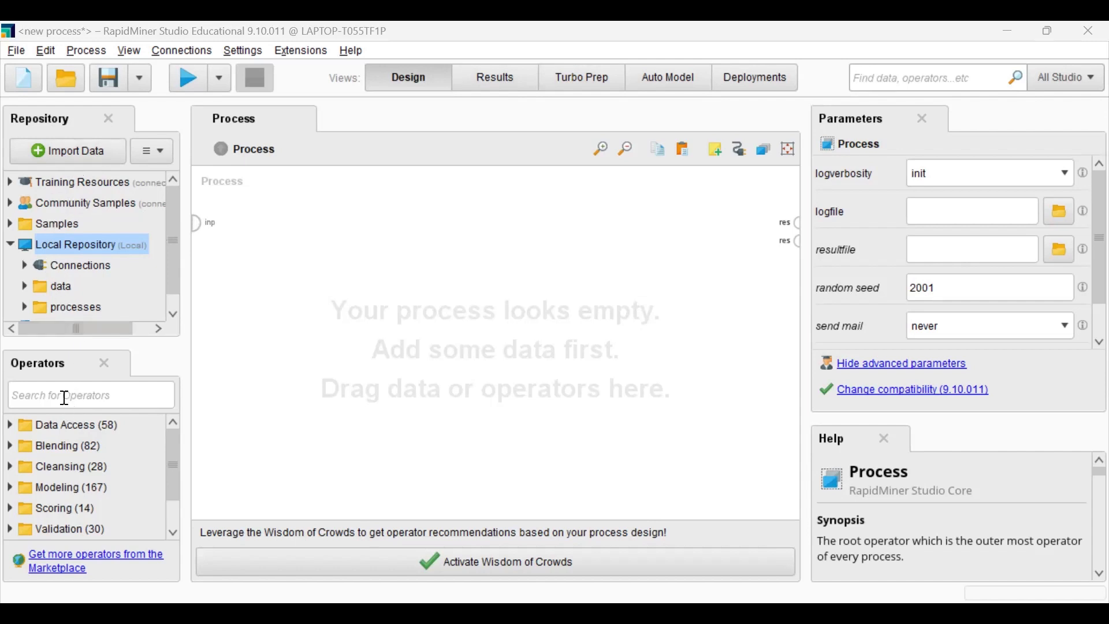
pyautogui.moveTo(68, 430); pyautogui.dragTo(84, 428)
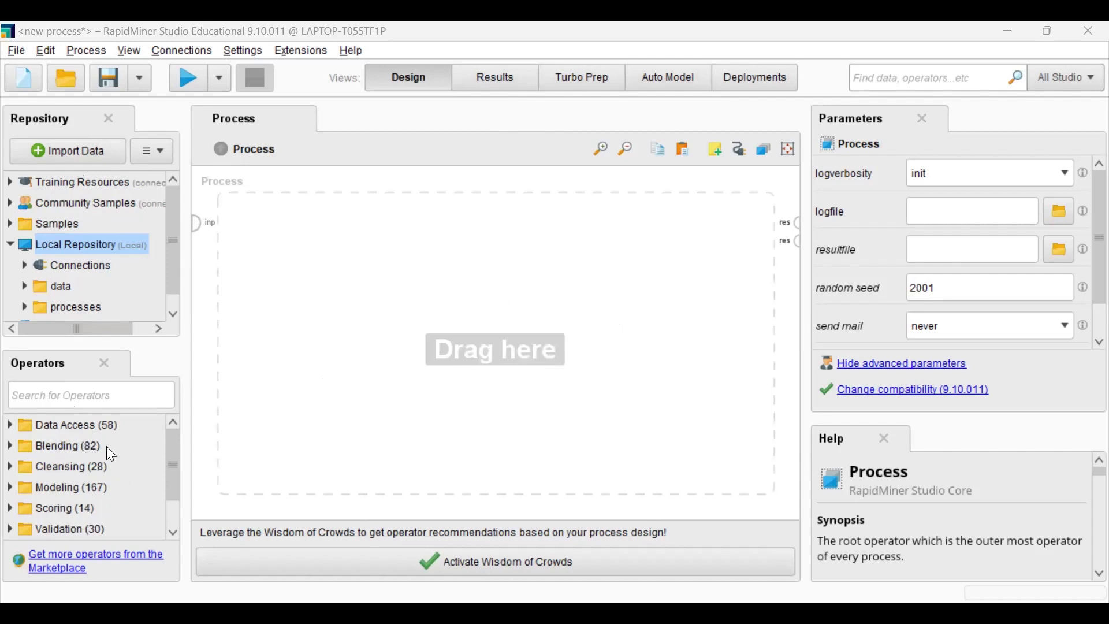
pyautogui.moveTo(164, 405); pyautogui.dragTo(167, 398)
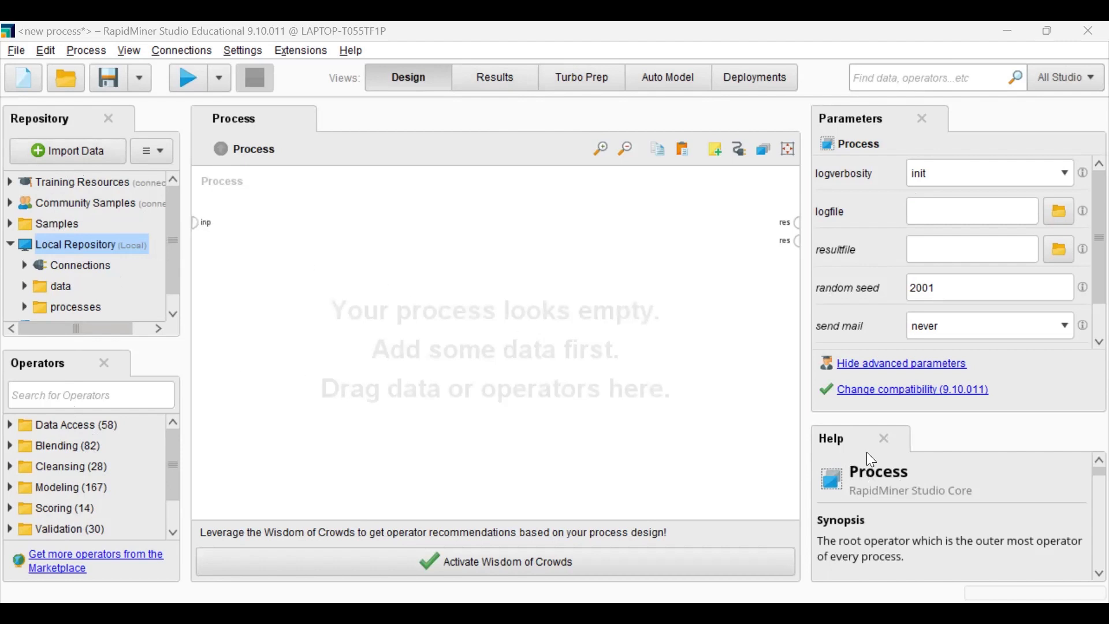
# Read the help text on the root Process operator, including its synopsis, description and parameters.
pyautogui.scroll(-5, 876, 528)
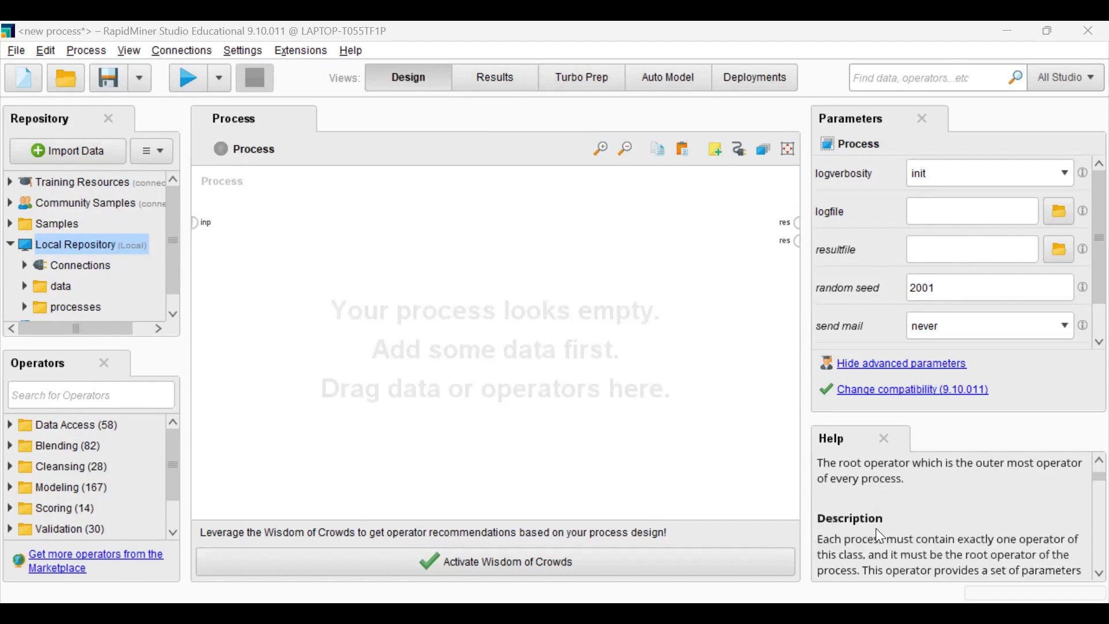
pyautogui.scroll(1, 873, 527)
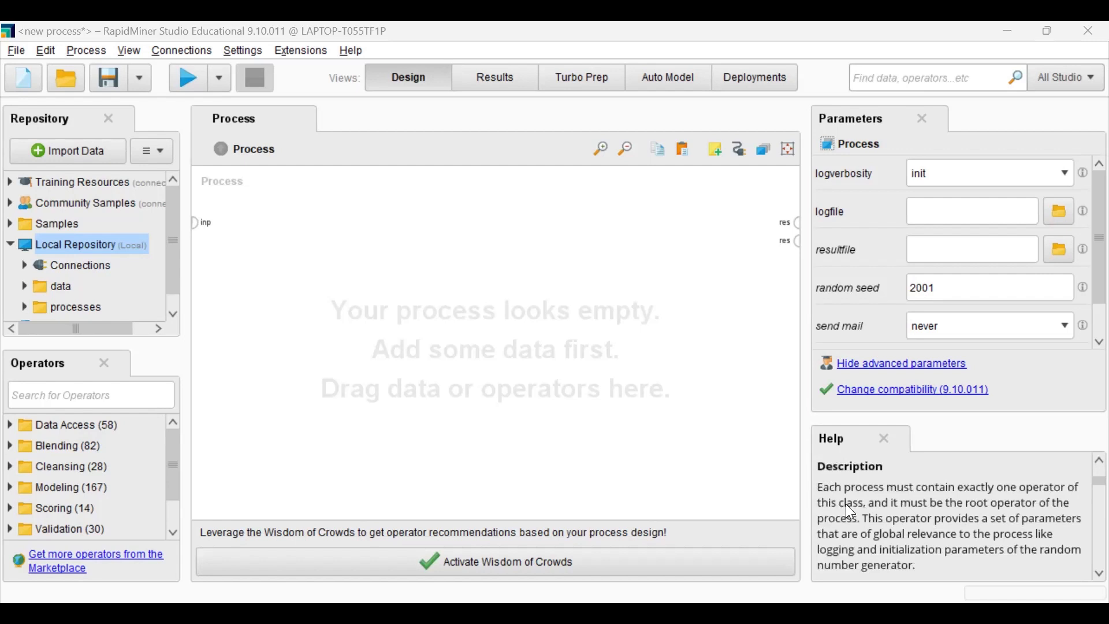
pyautogui.scroll(-6, 873, 543)
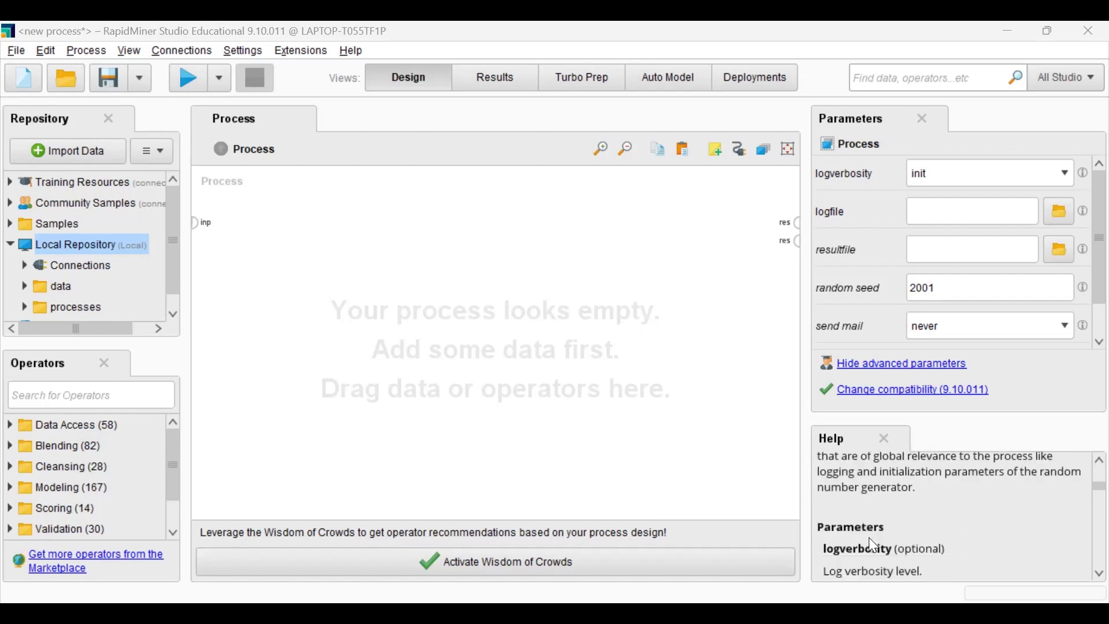
pyautogui.scroll(8, 874, 545)
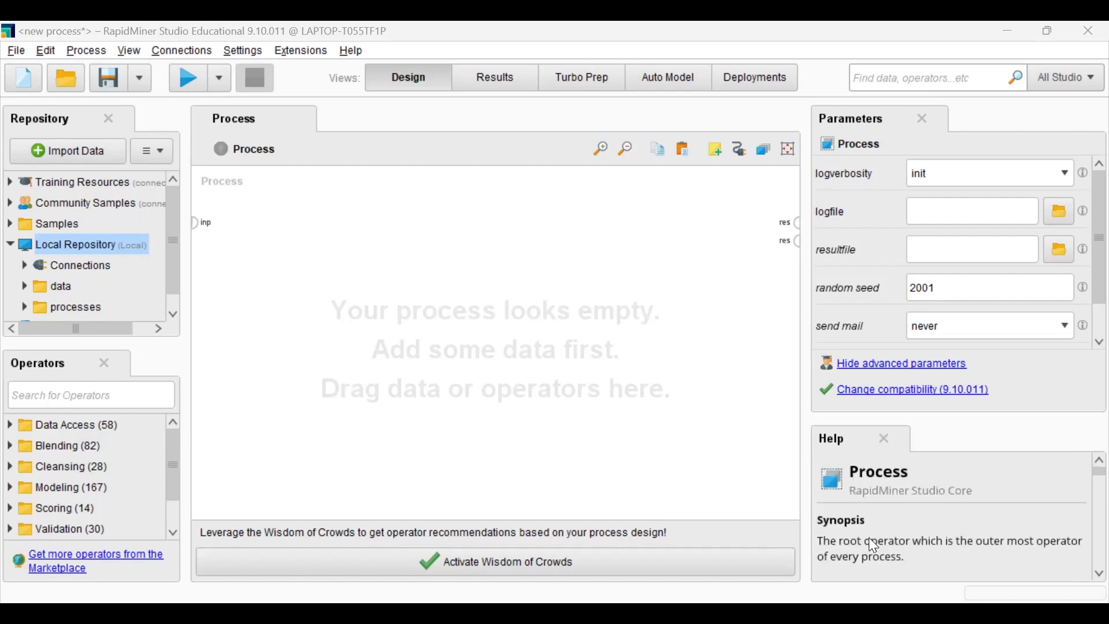
pyautogui.scroll(-4, 874, 545)
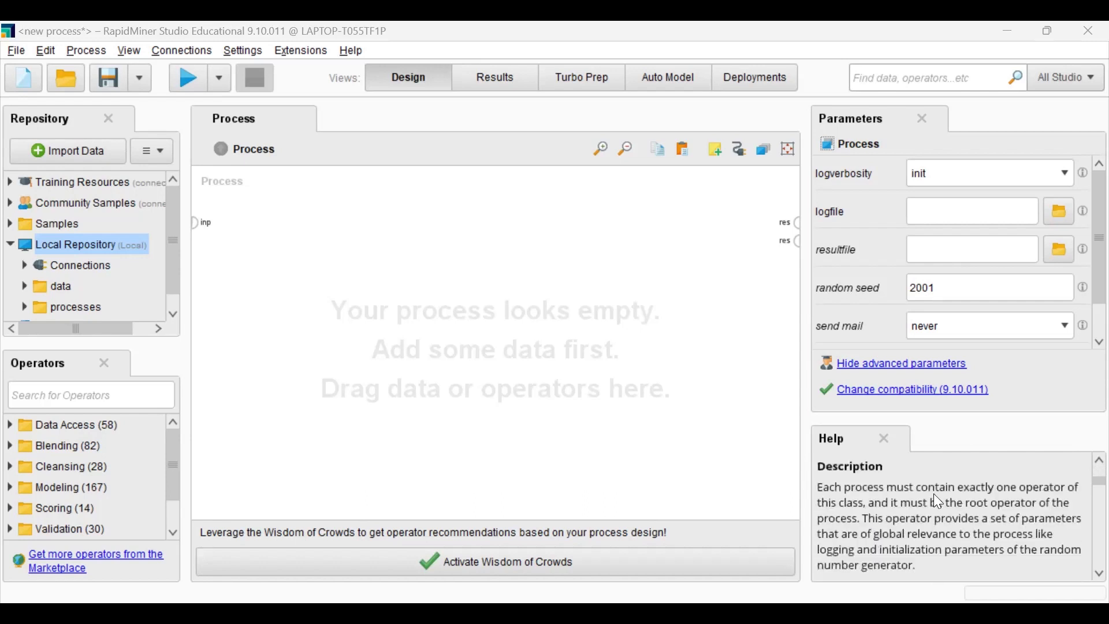
pyautogui.scroll(4, 960, 499)
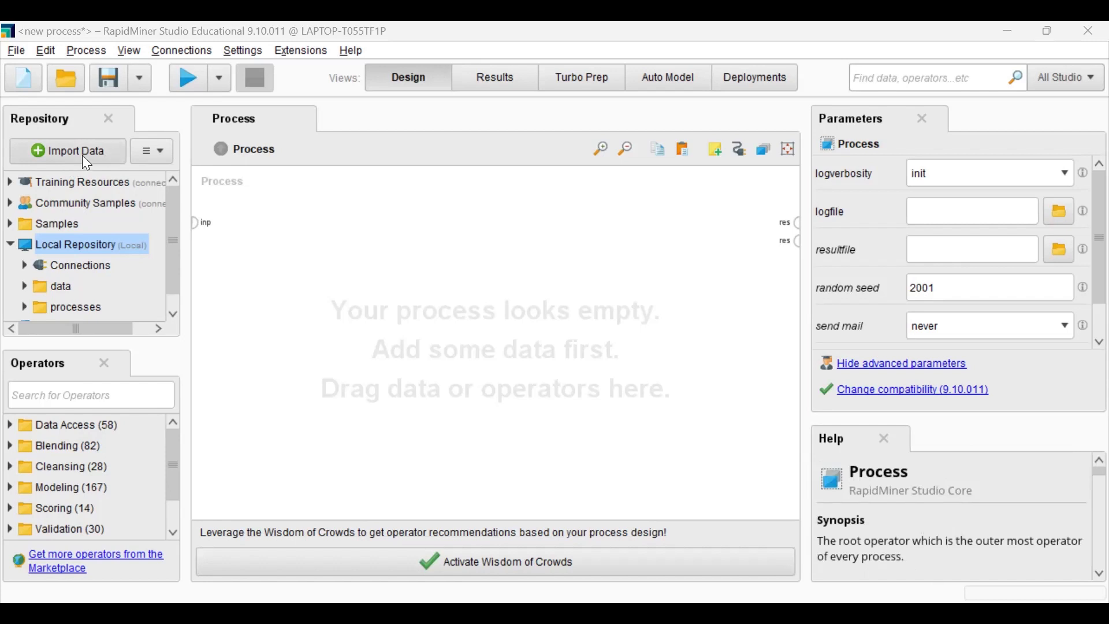
# Start a data import from the computer and choose MissingDataSet.csv in the last used directory, romi-dataset.
pyautogui.click(108, 152)
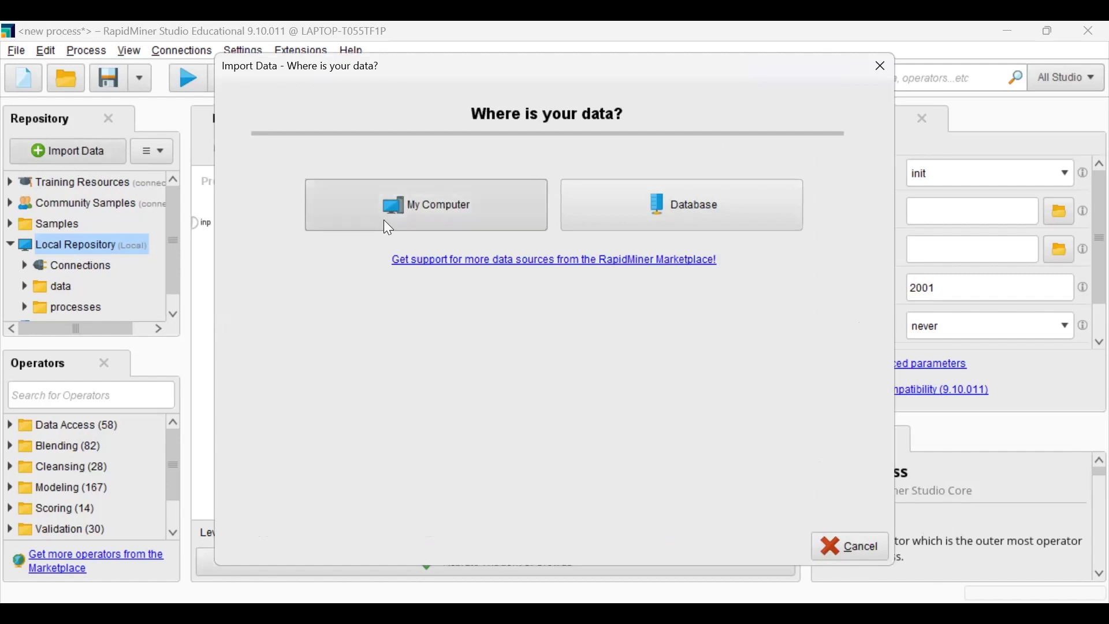
pyautogui.click(434, 222)
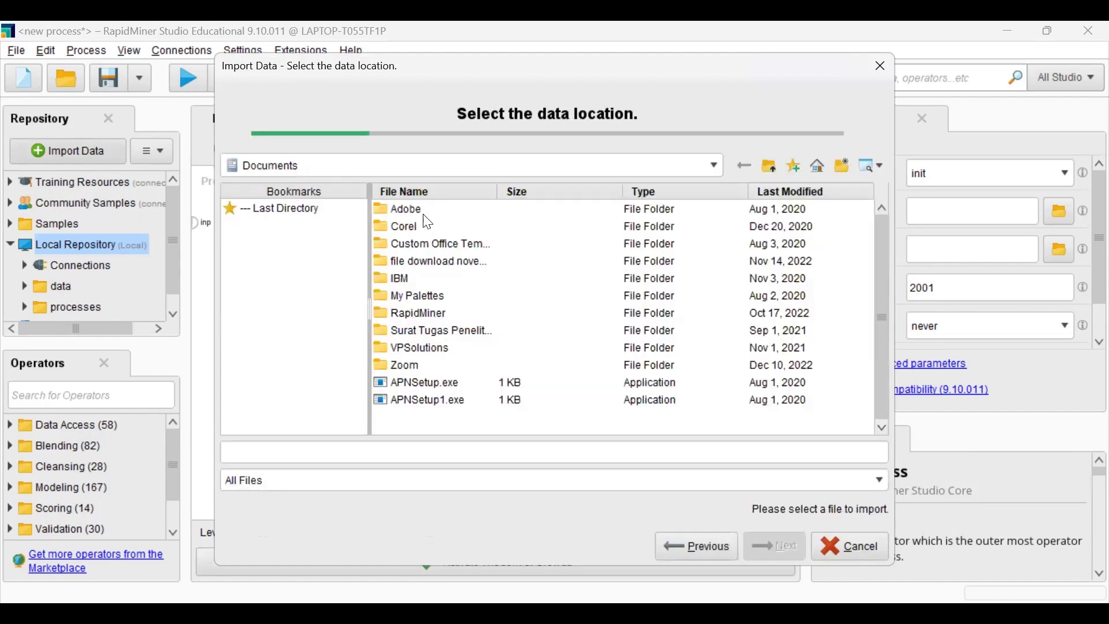
pyautogui.click(320, 219)
pyautogui.scroll(-12, 474, 316)
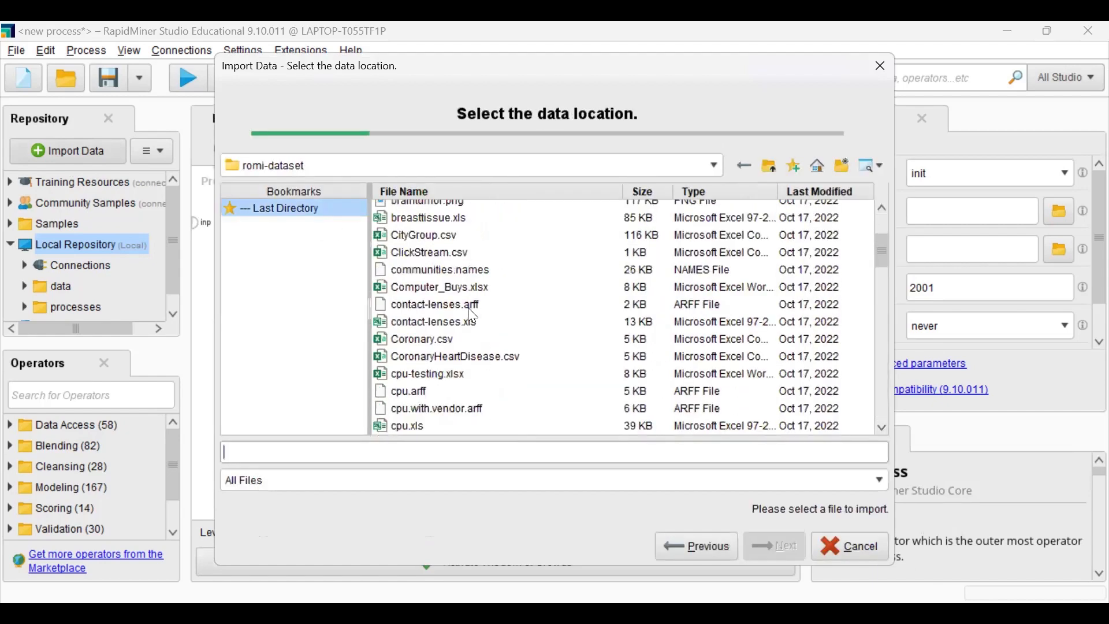
pyautogui.scroll(-6, 448, 392)
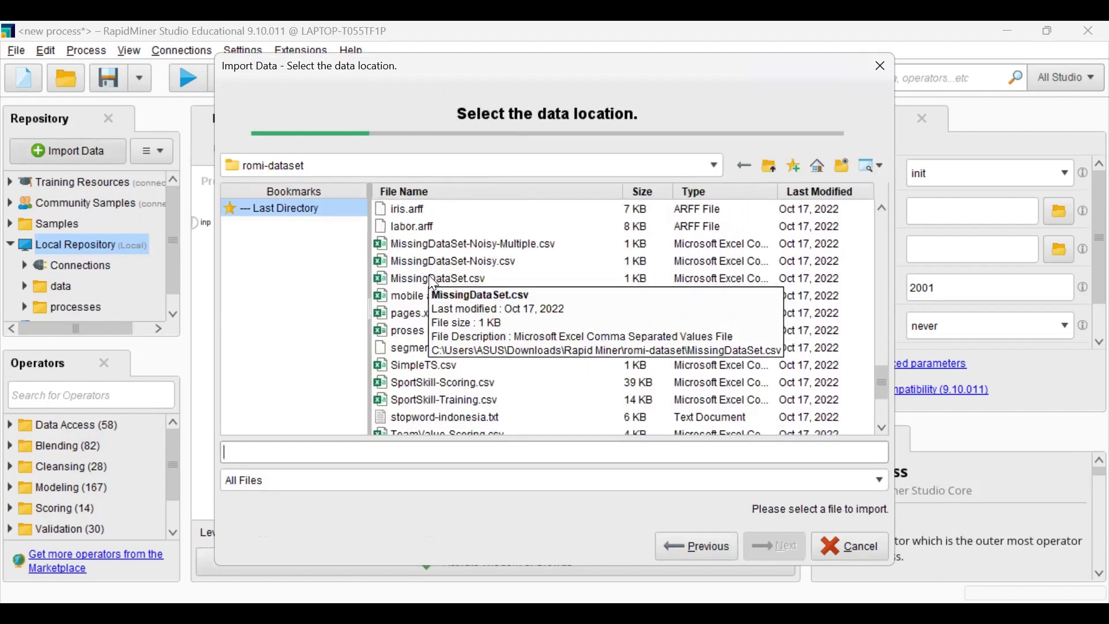
pyautogui.click(436, 282)
pyautogui.click(766, 549)
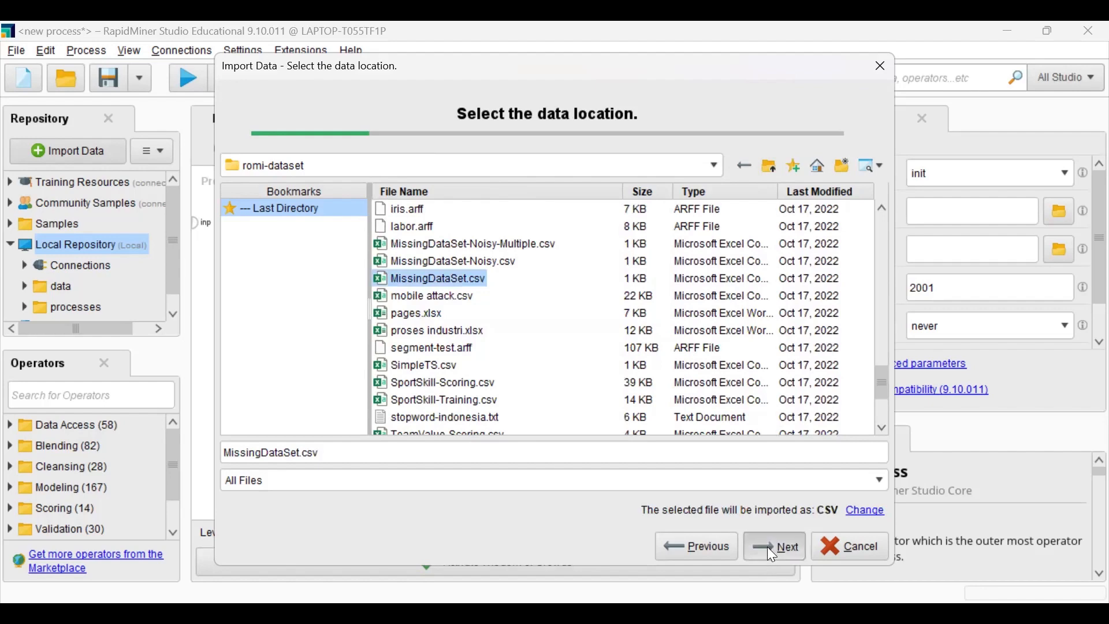
# Review the preview of all CSV columns and accept the proposed data format with header row 1 and comma separator.
pyautogui.moveTo(551, 487); pyautogui.dragTo(845, 521)
pyautogui.moveTo(664, 525); pyautogui.dragTo(389, 408)
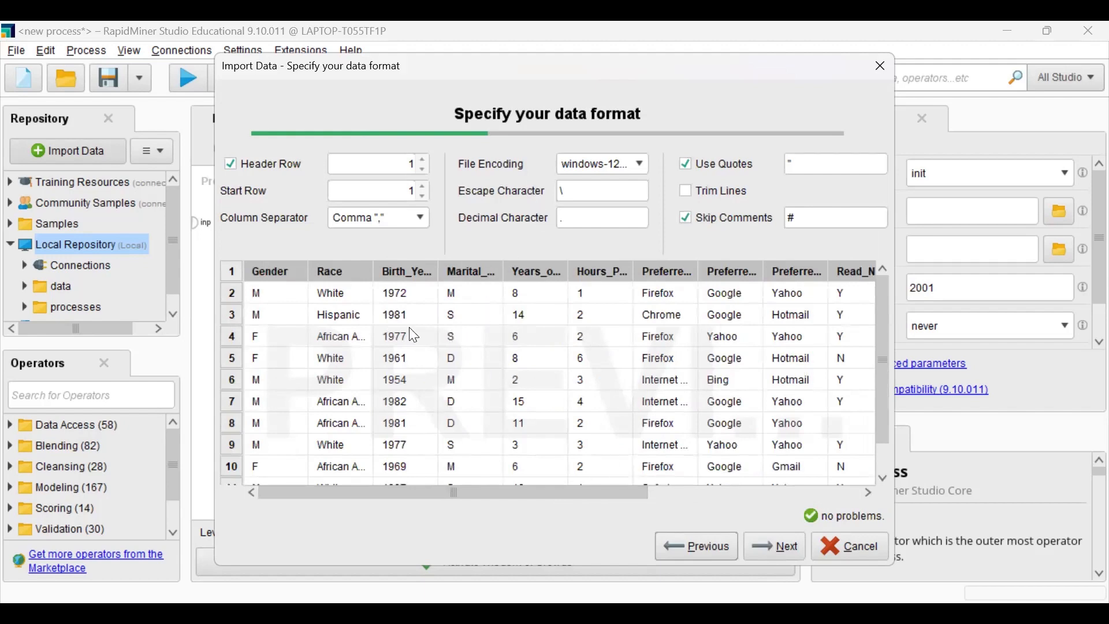
pyautogui.moveTo(422, 491); pyautogui.dragTo(712, 502)
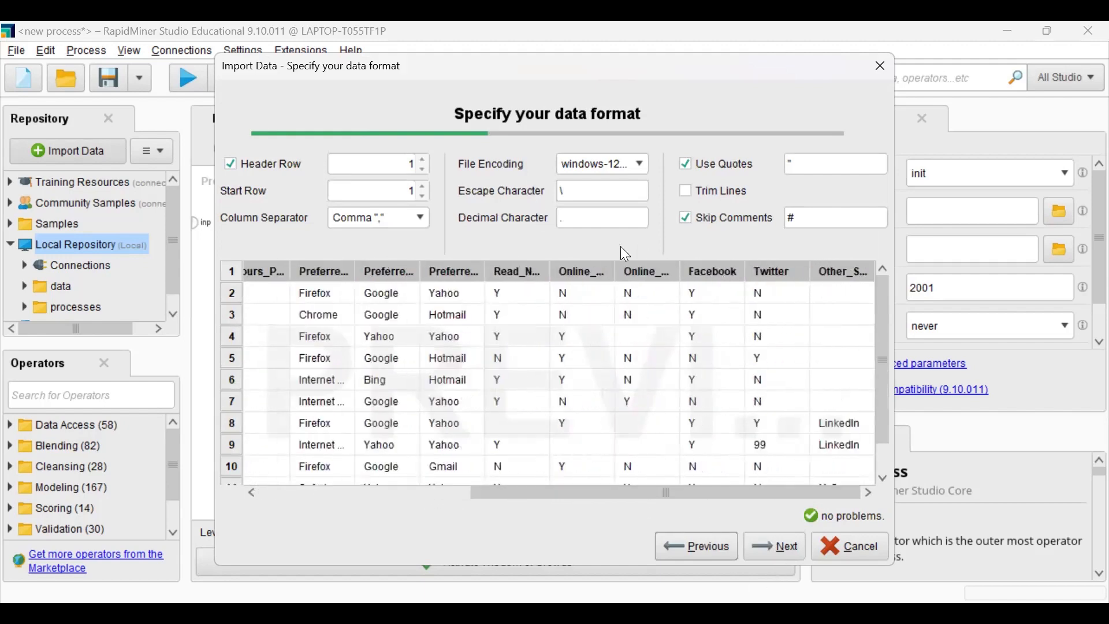
pyautogui.click(760, 554)
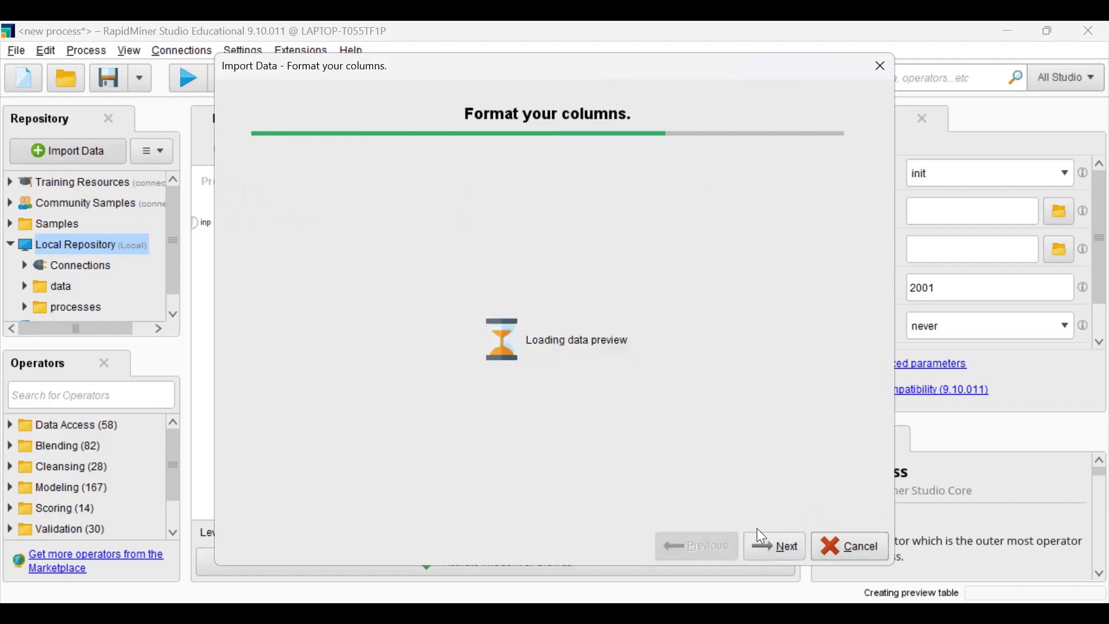
# Check and keep the proposed column types, and store the data as MissingDataSet in the Local Repository's processes folder.
pyautogui.moveTo(450, 496); pyautogui.dragTo(235, 213)
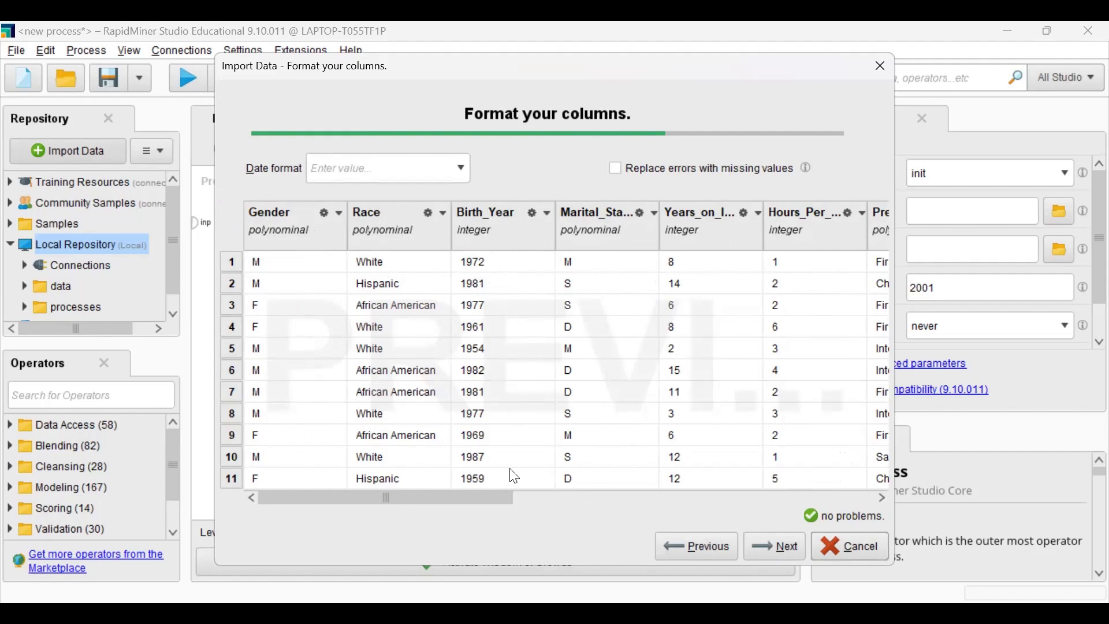
pyautogui.moveTo(492, 502); pyautogui.dragTo(856, 509)
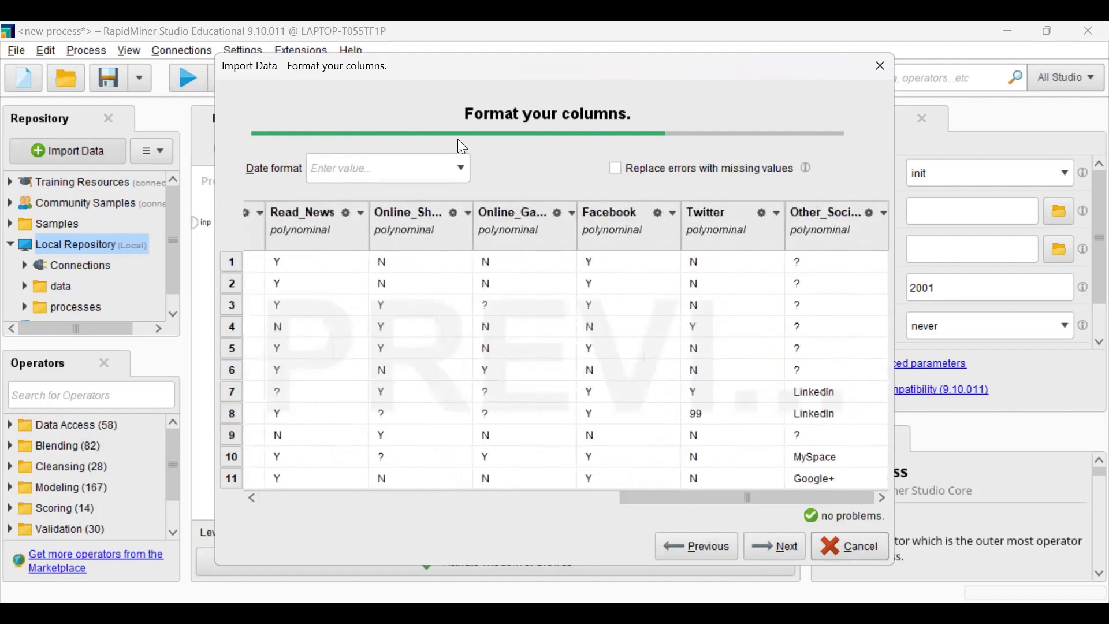
pyautogui.click(774, 547)
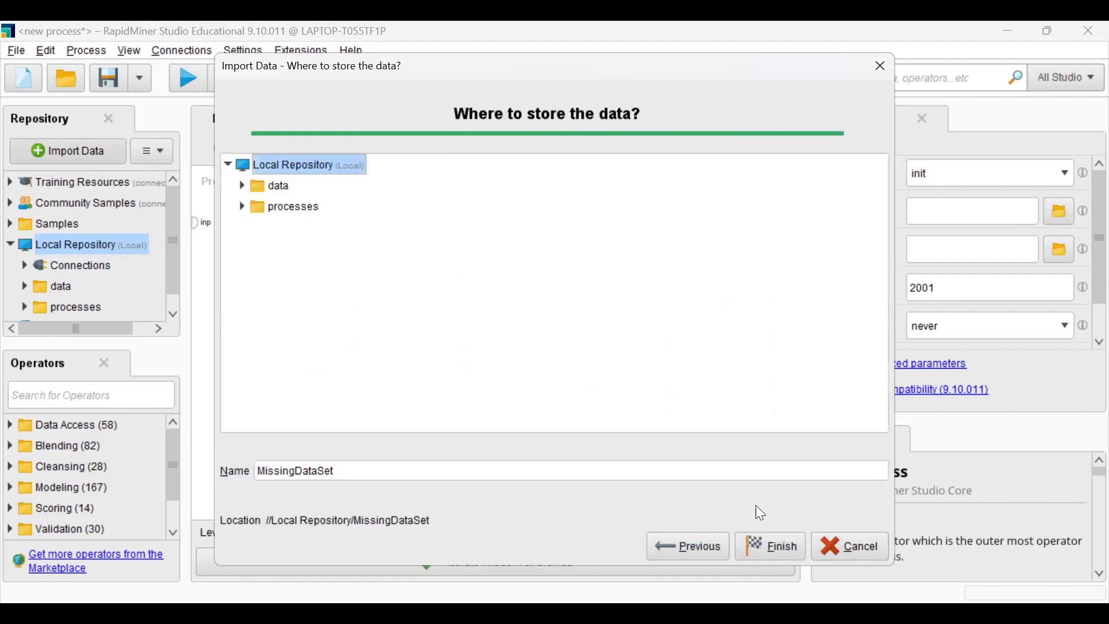
pyautogui.click(274, 208)
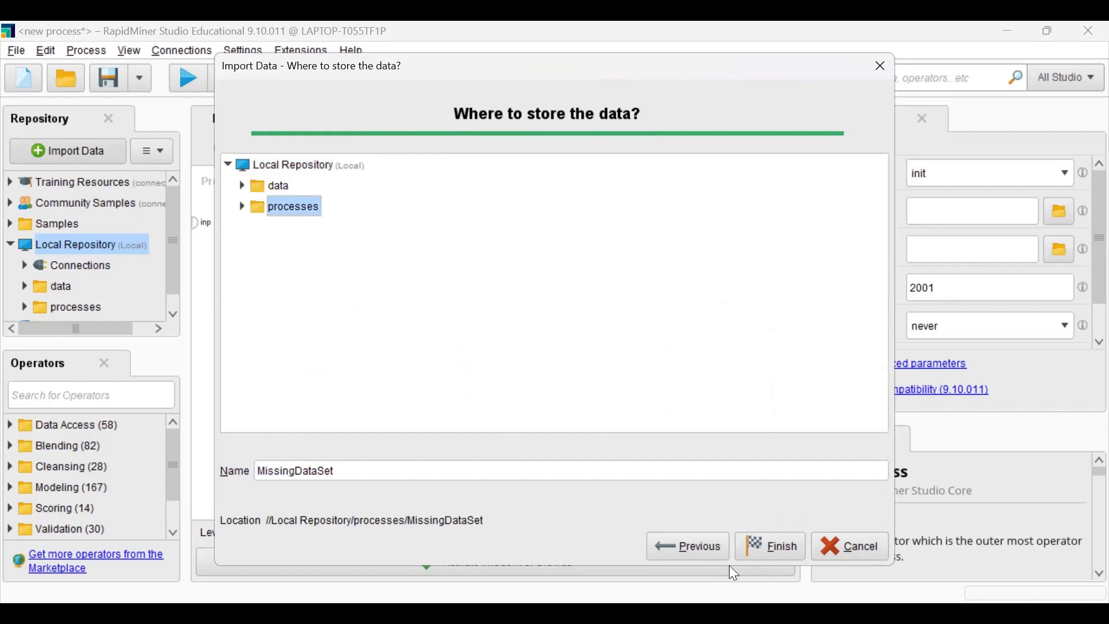
pyautogui.click(769, 547)
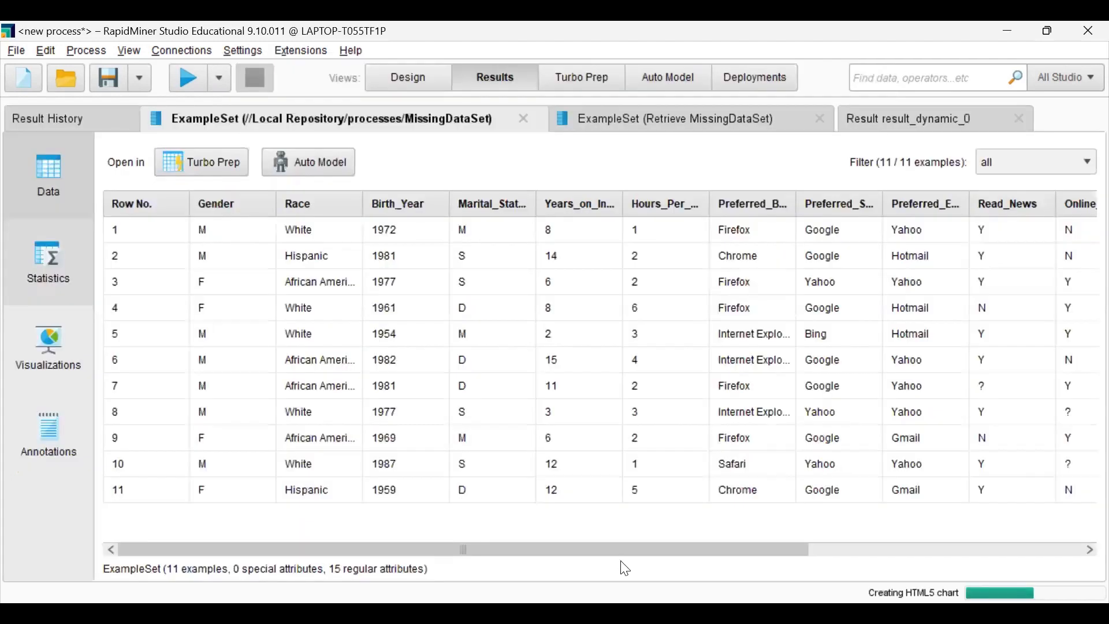
# Examine the imported table across all columns and review the statistics of every attribute for missing values.
pyautogui.moveTo(629, 555); pyautogui.dragTo(377, 585)
pyautogui.moveTo(824, 554); pyautogui.dragTo(974, 547)
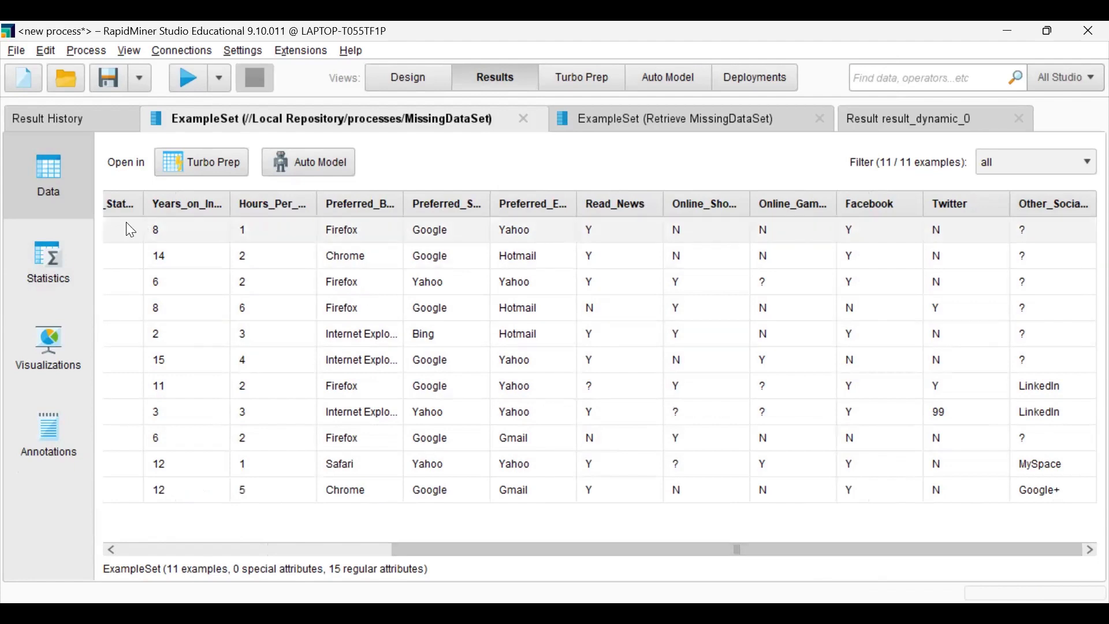
pyautogui.click(57, 262)
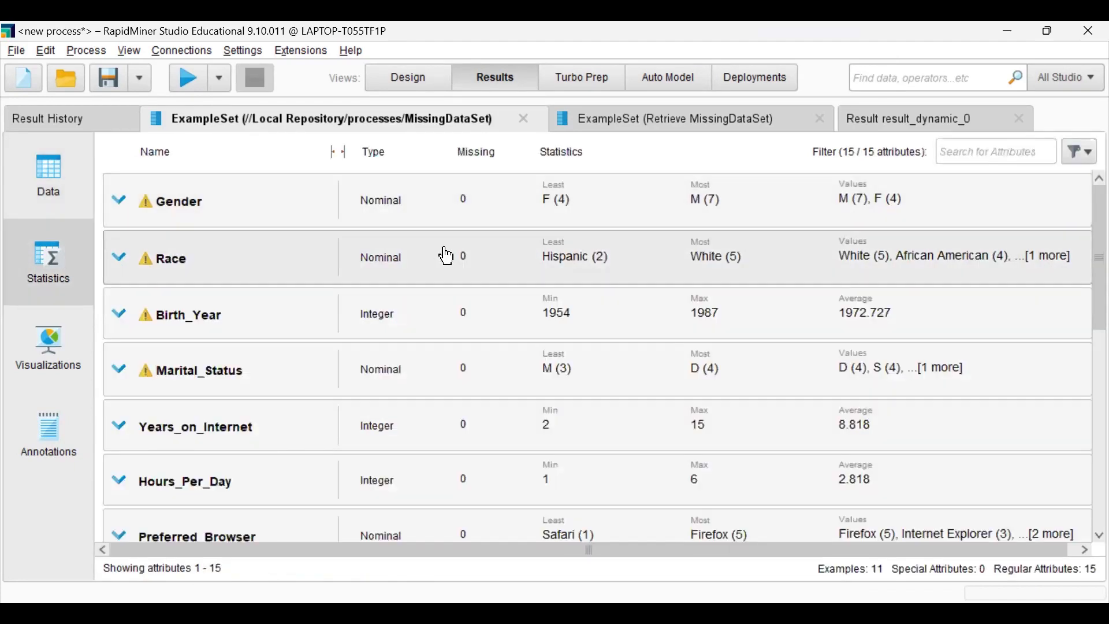
pyautogui.scroll(-1, 492, 263)
pyautogui.scroll(-5, 490, 264)
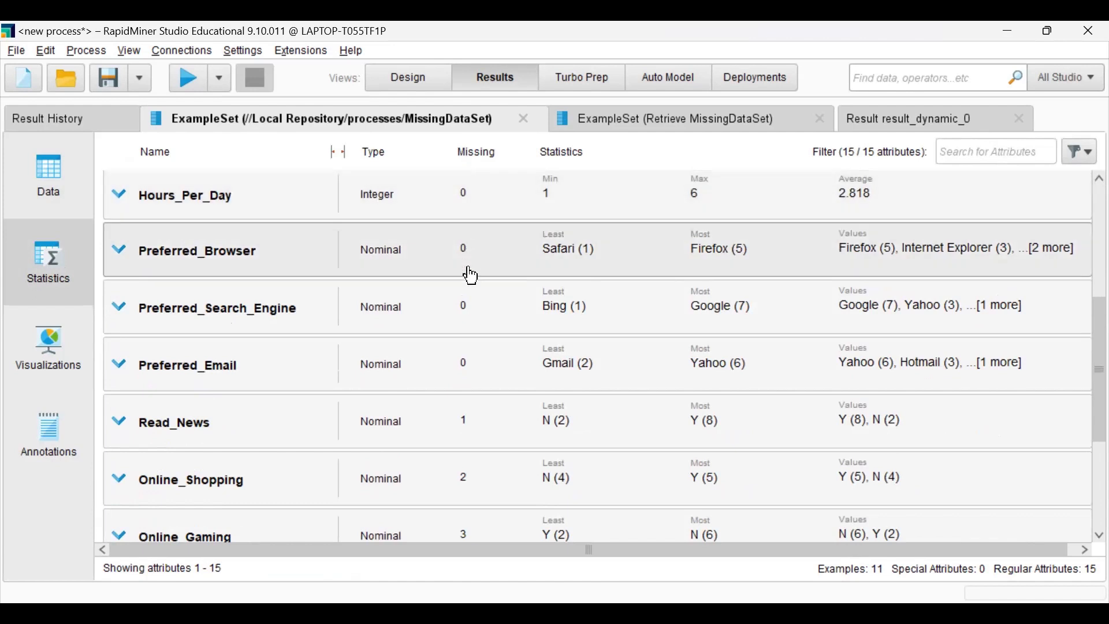
pyautogui.scroll(-3, 471, 352)
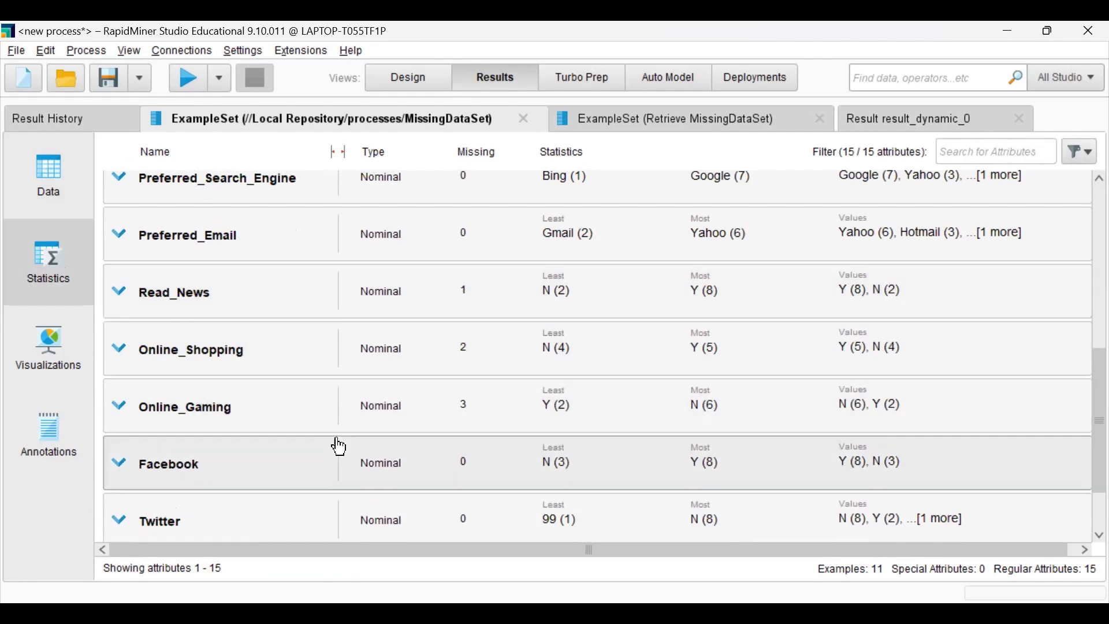
pyautogui.scroll(-2, 462, 451)
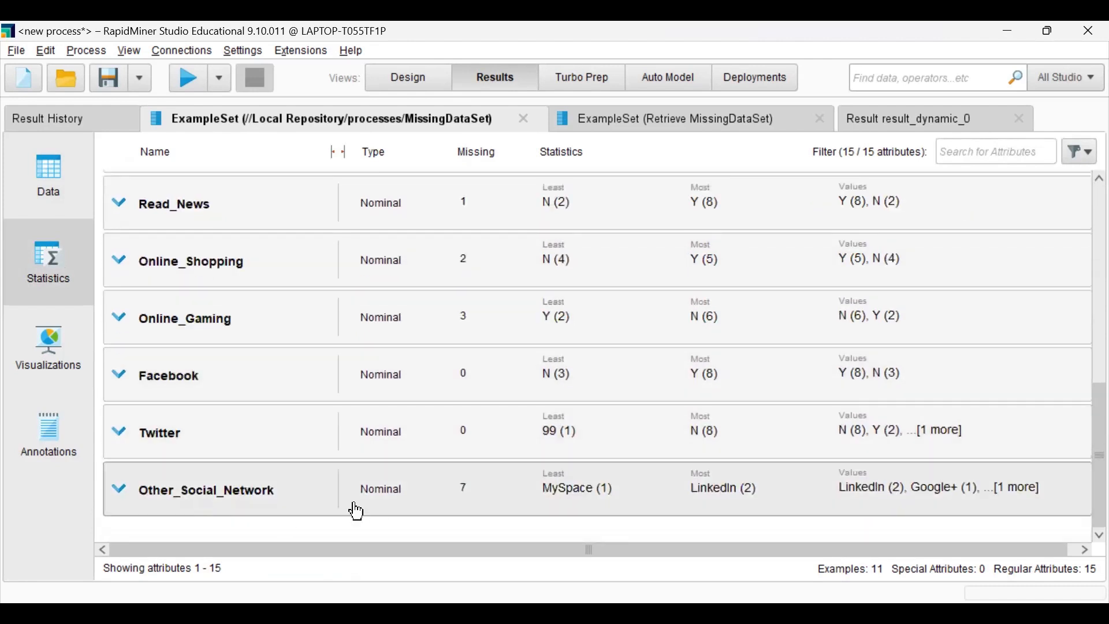
# Expand the statistics of Other_Social_Network, Twitter and Online_Gaming to inspect their value distribution charts.
pyautogui.click(473, 506)
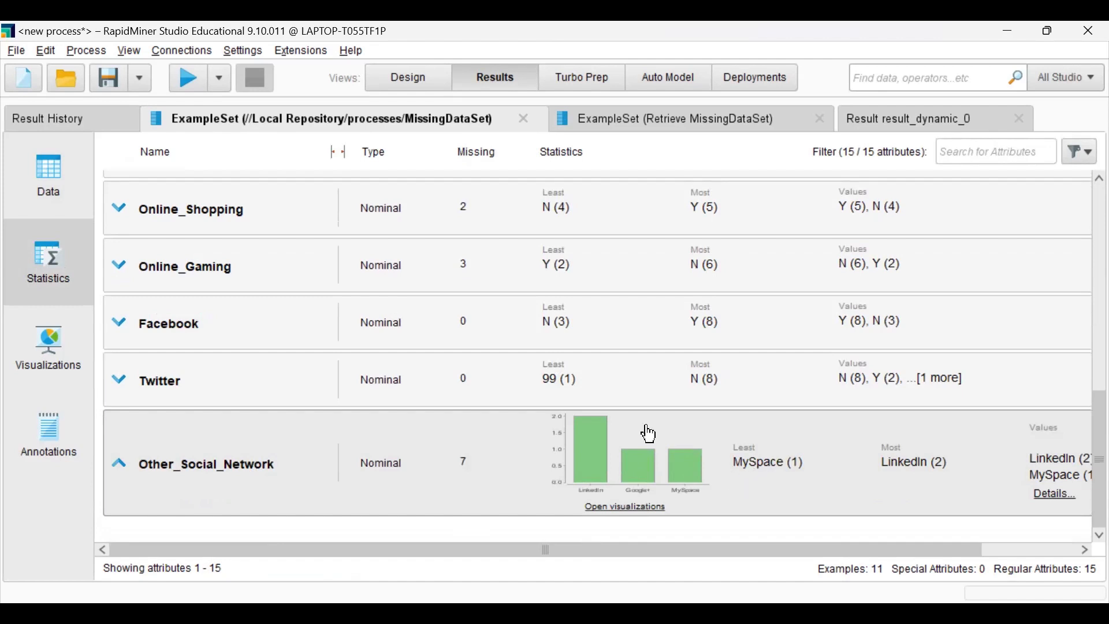
pyautogui.click(570, 379)
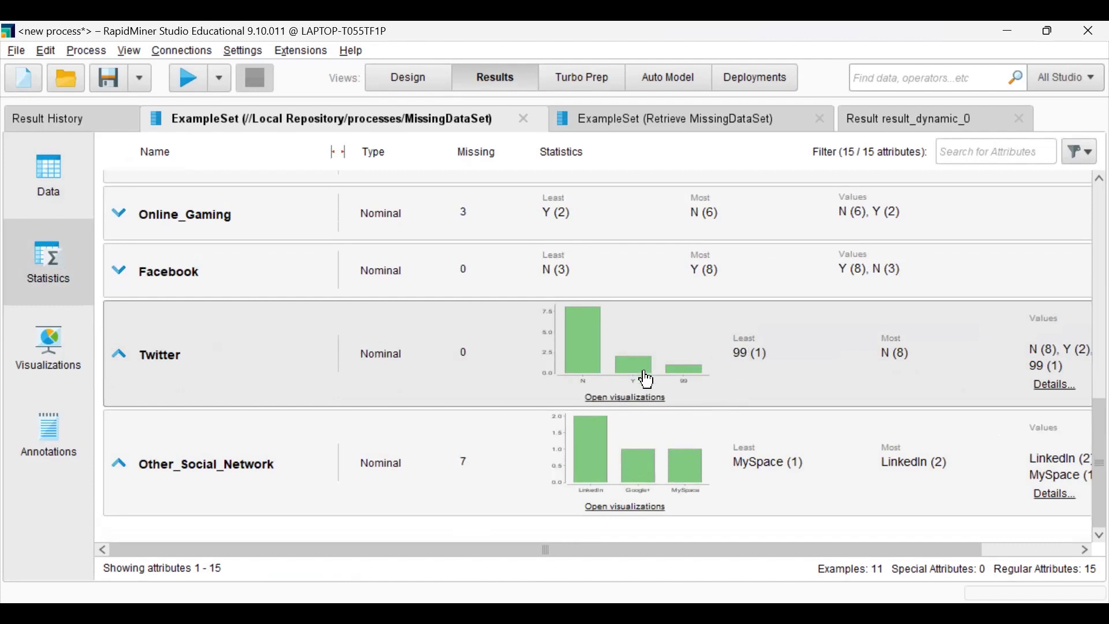
pyautogui.scroll(2, 574, 349)
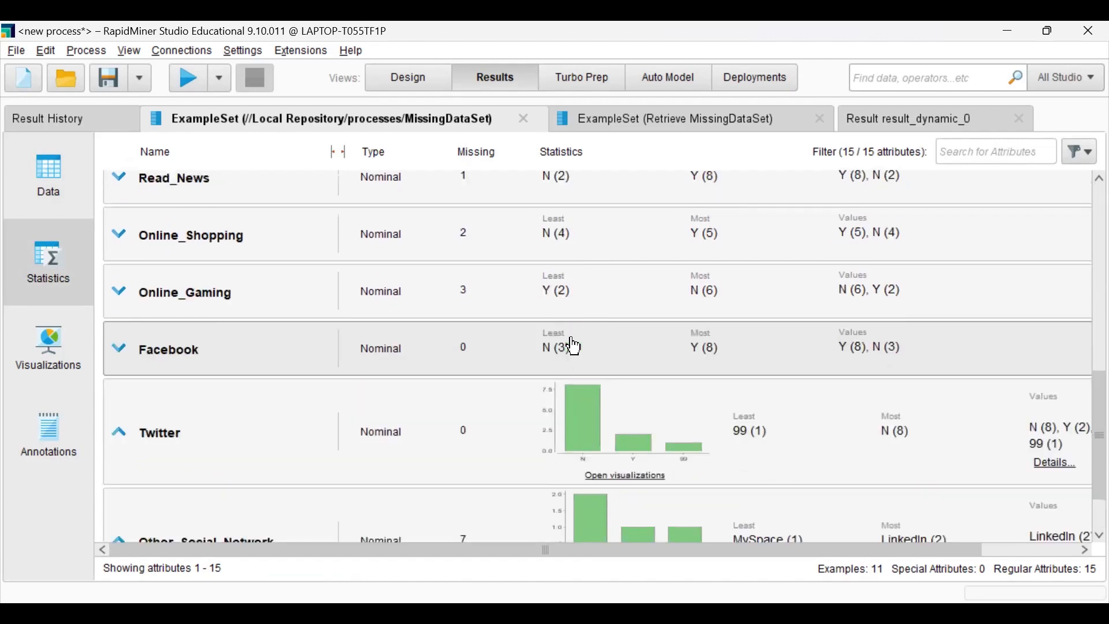
pyautogui.click(511, 301)
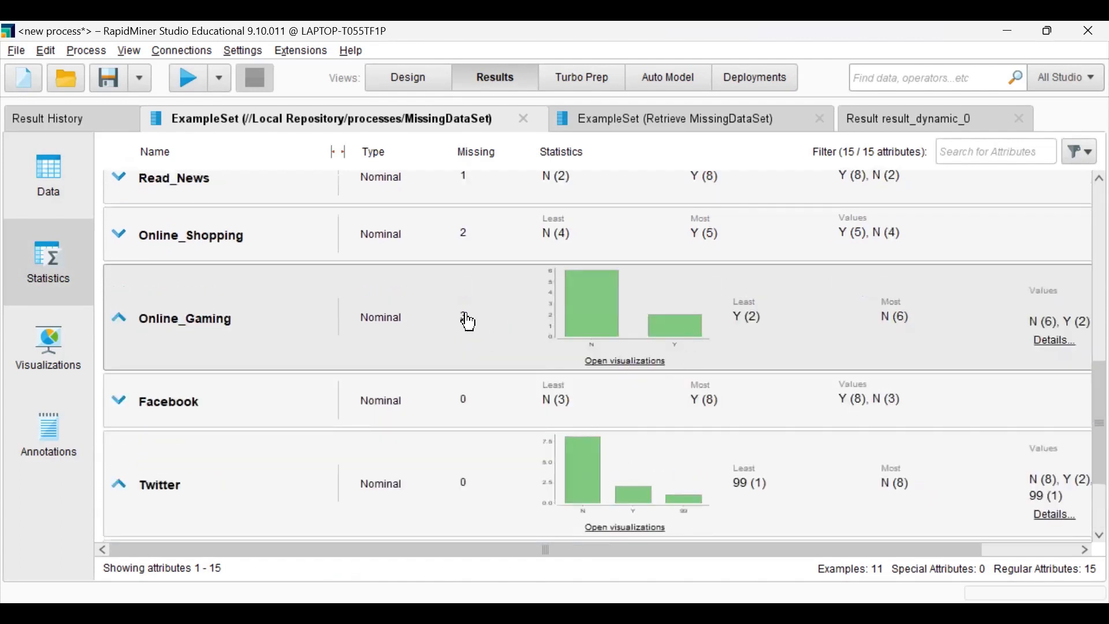
pyautogui.scroll(5, 479, 306)
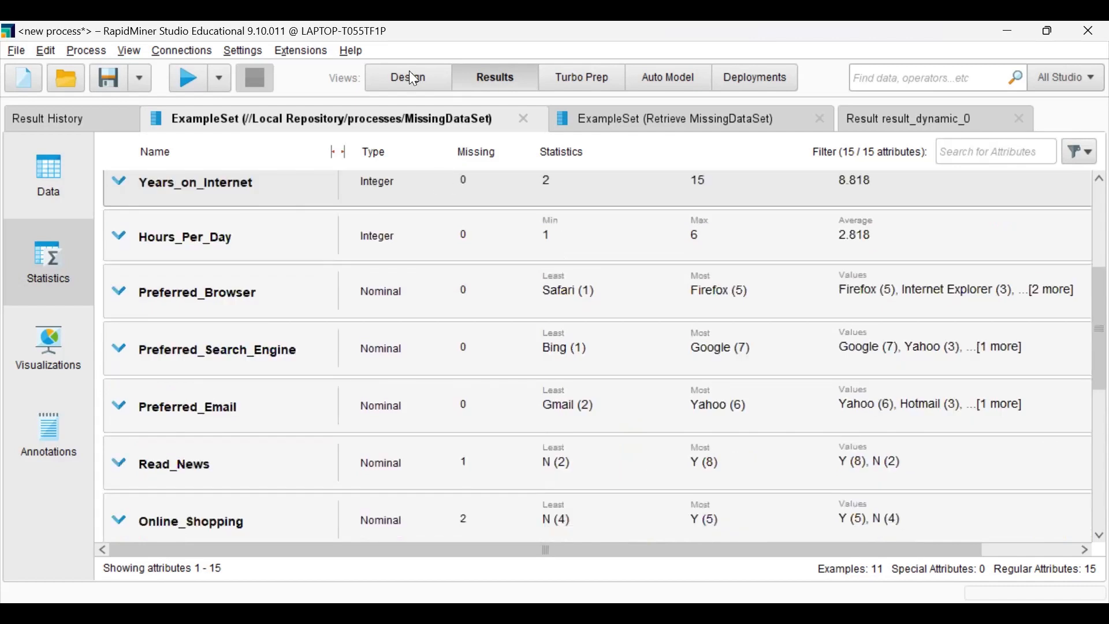
# Return to the process design, add the stored MissingDataSet as a Retrieve operator and connect its output to the first result port.
pyautogui.click(414, 78)
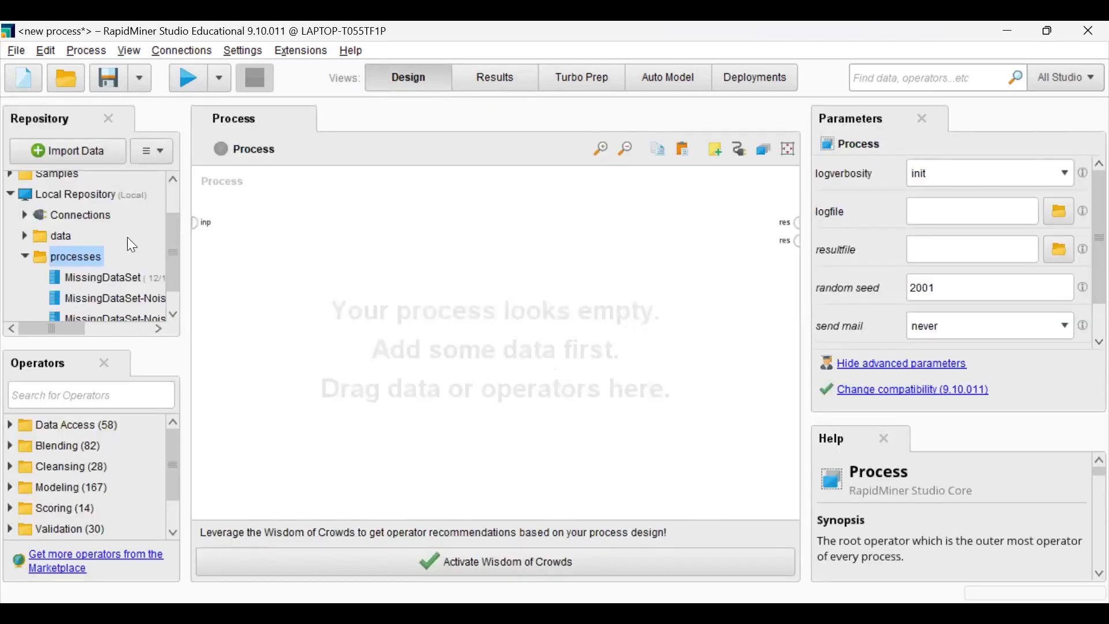
pyautogui.click(117, 277)
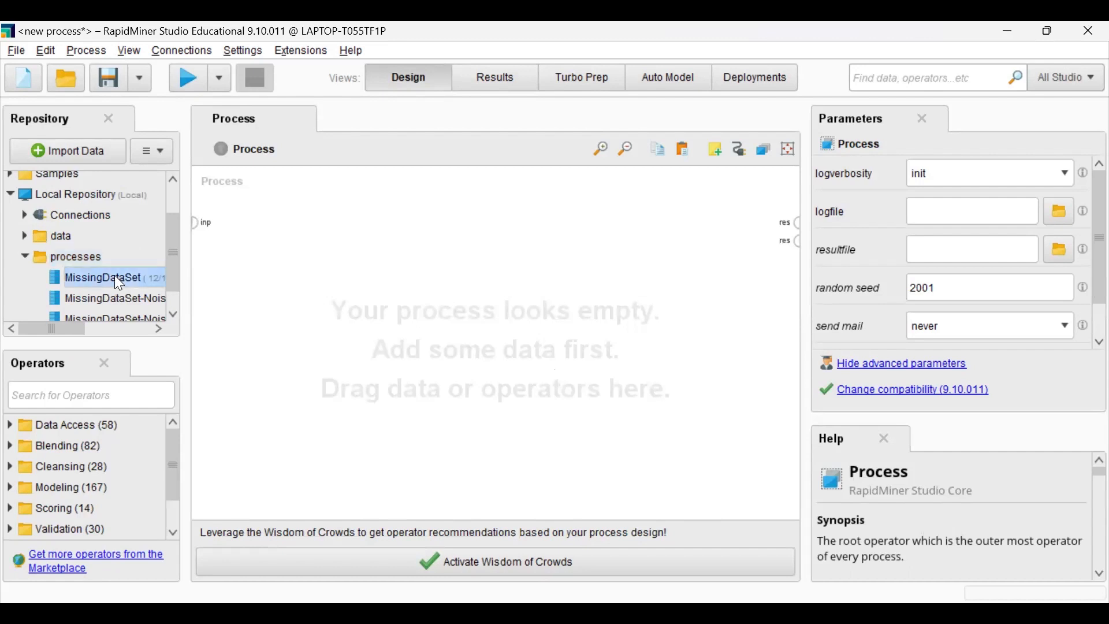
pyautogui.moveTo(115, 278); pyautogui.dragTo(251, 234)
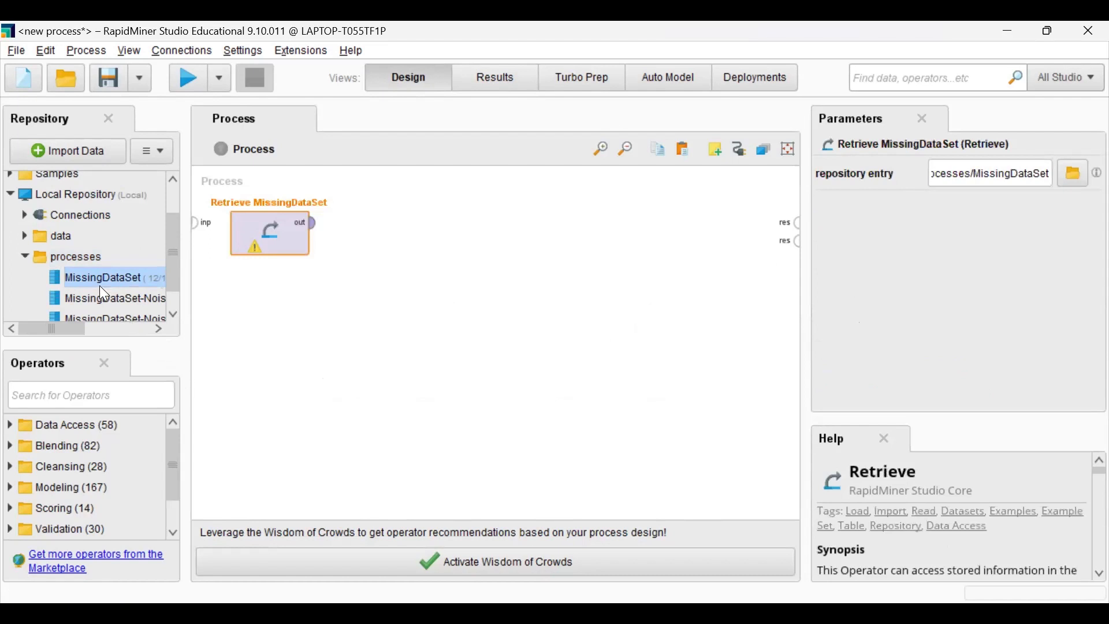
pyautogui.click(314, 224)
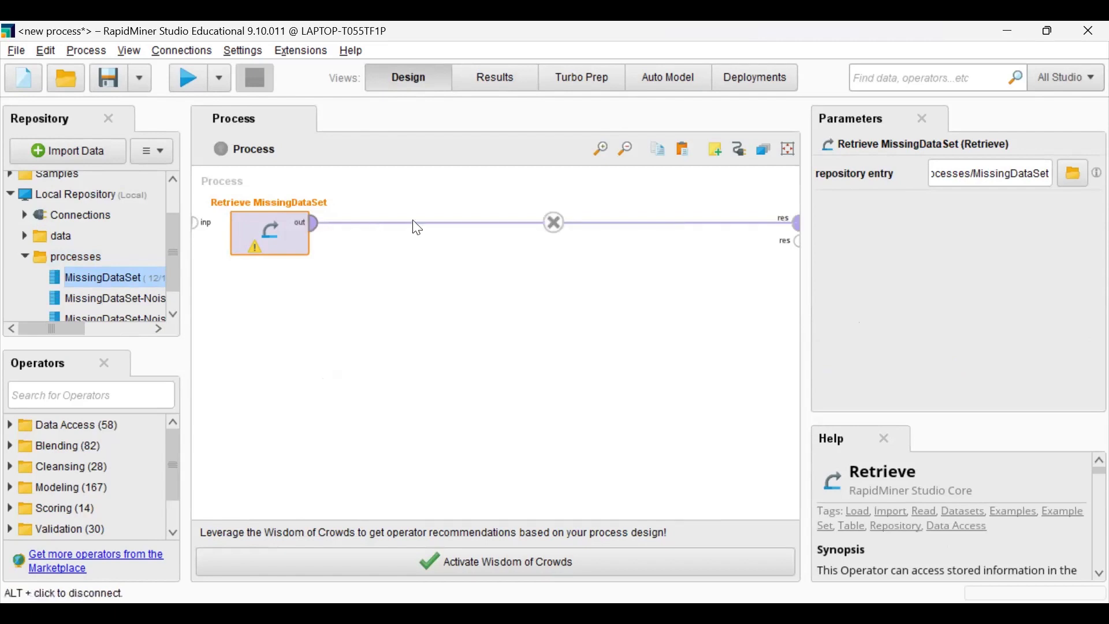
# Run the process, review the retrieved data set through its last columns, and return to the process design.
pyautogui.click(189, 79)
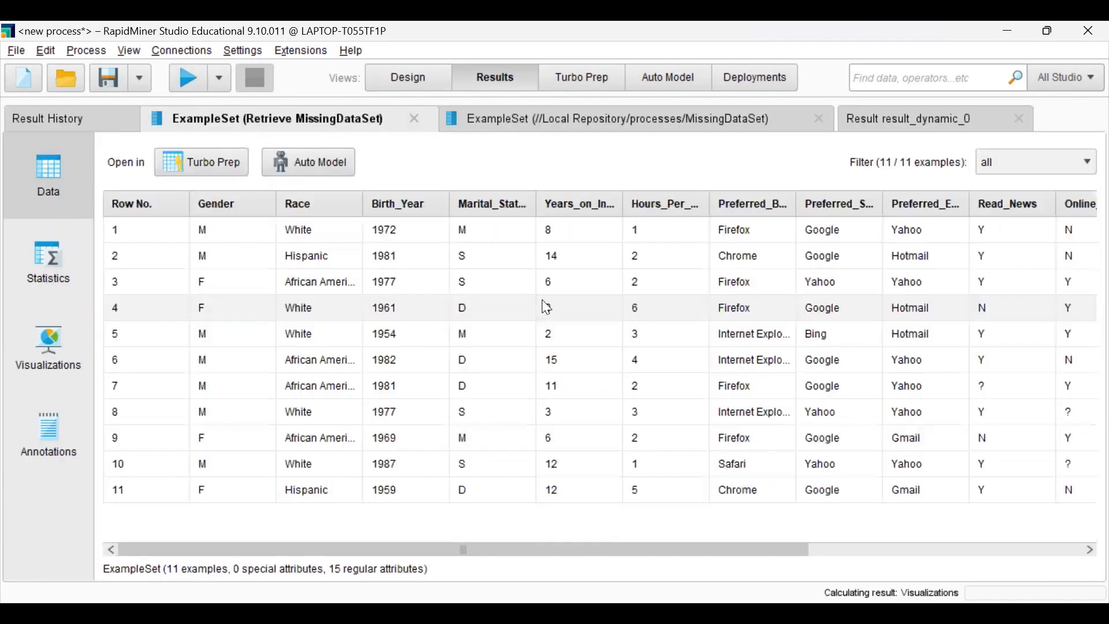
pyautogui.click(859, 547)
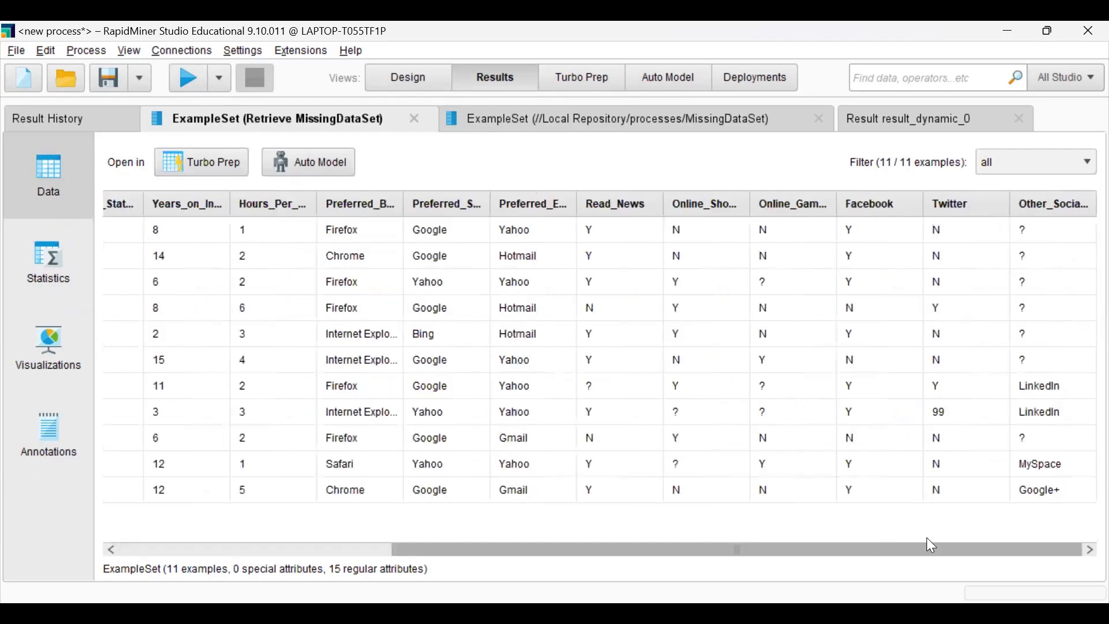
pyautogui.moveTo(883, 549); pyautogui.dragTo(354, 133)
pyautogui.click(398, 76)
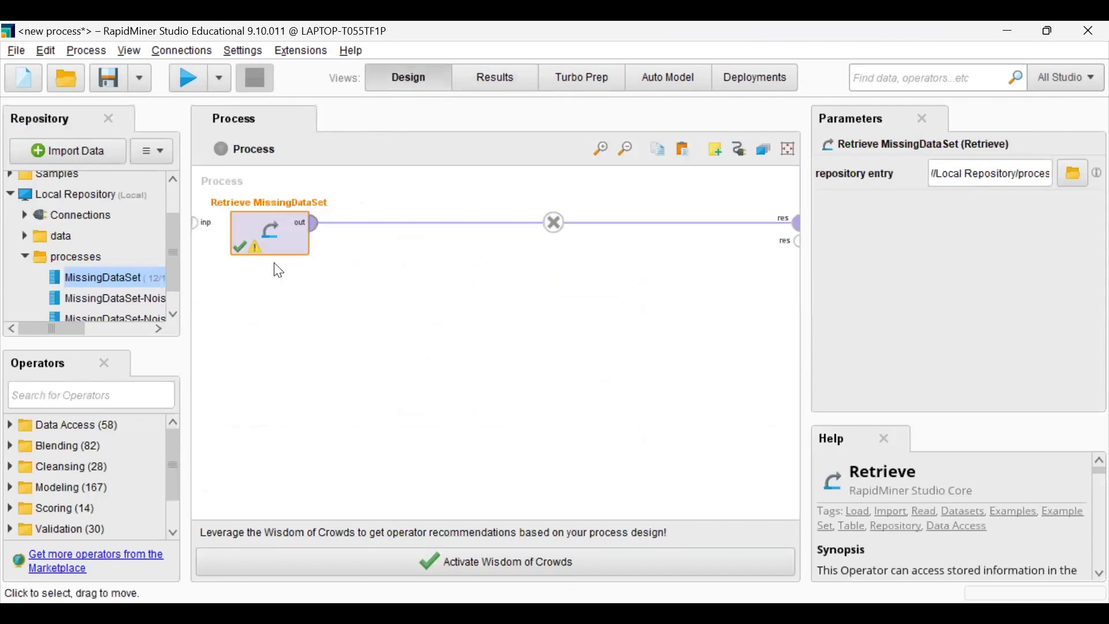
pyautogui.click(133, 391)
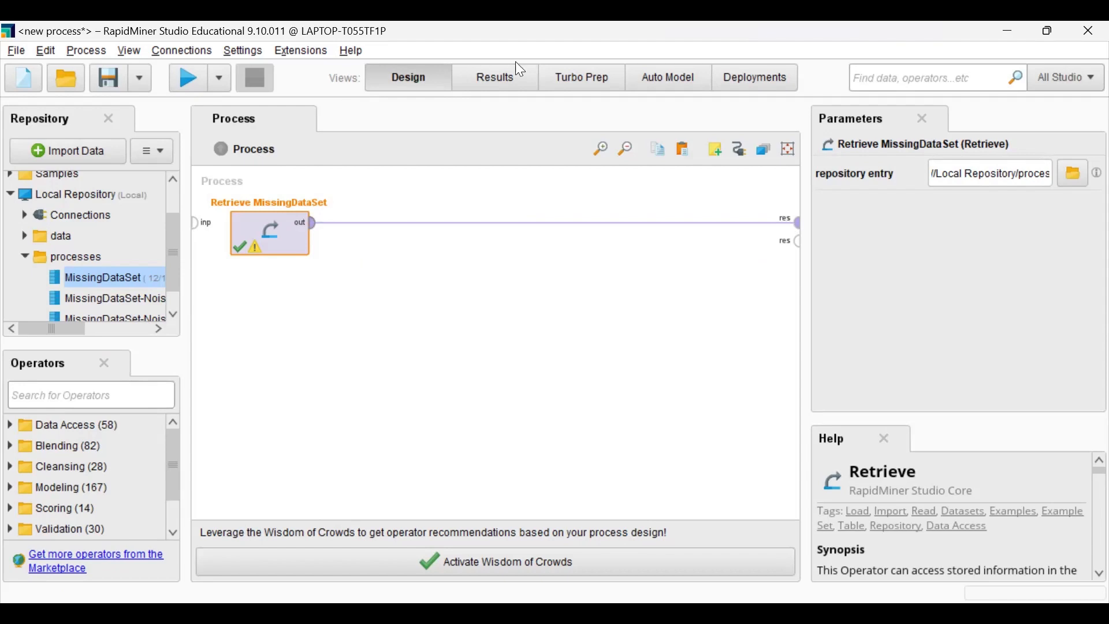
# Reopen the retrieved data set's results and check rows 8 and 10 of Online_Shopping for missing values.
pyautogui.click(522, 79)
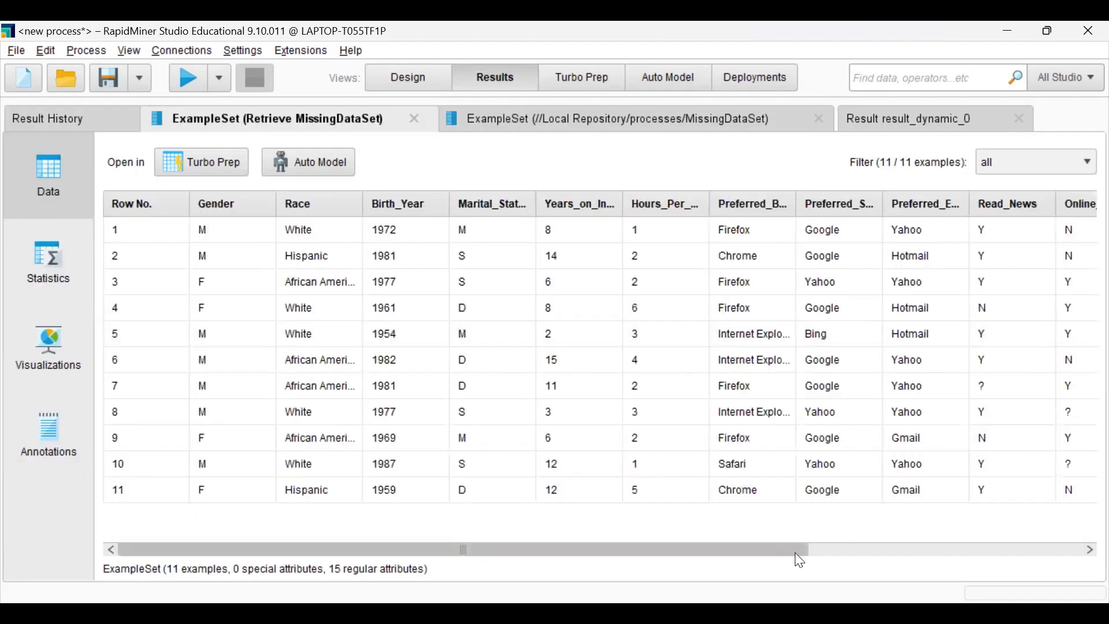
pyautogui.moveTo(797, 550); pyautogui.dragTo(1020, 550)
pyautogui.click(1020, 550)
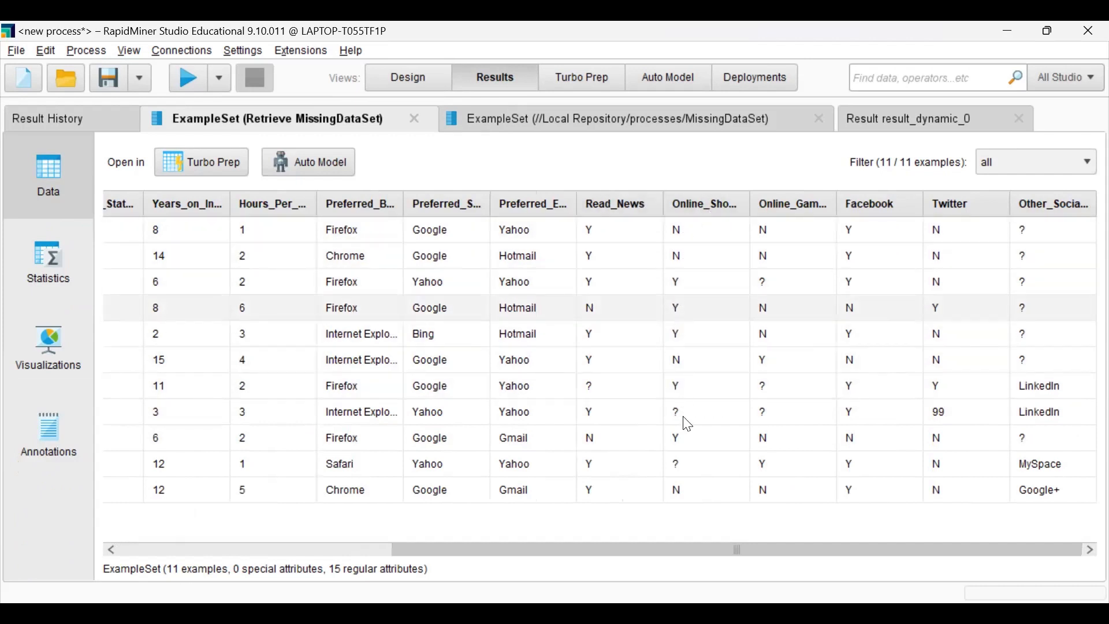
pyautogui.click(674, 461)
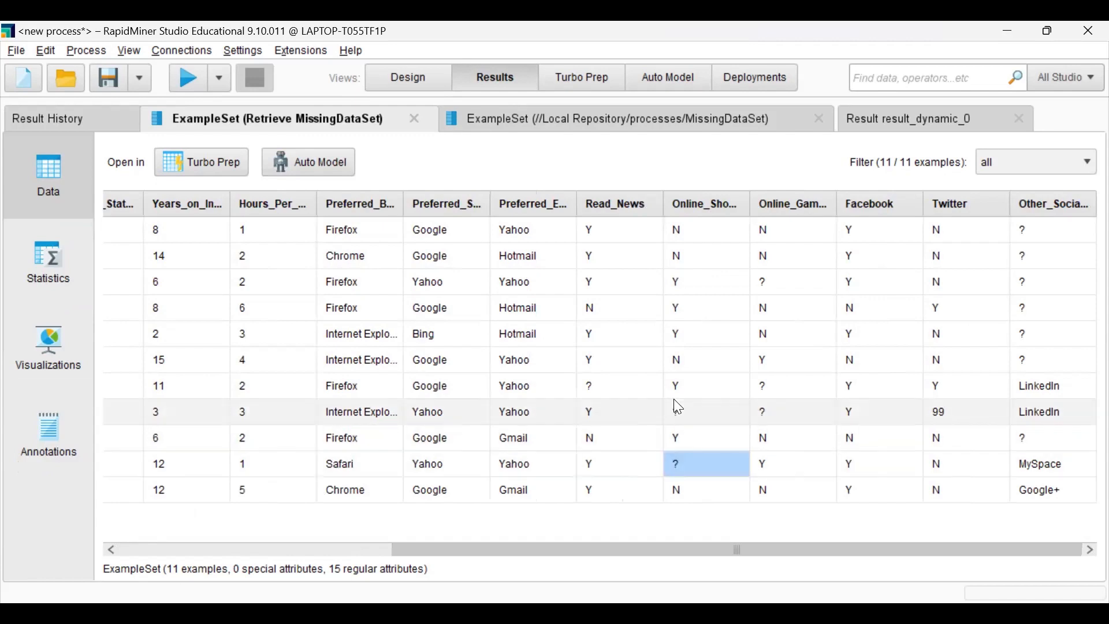
pyautogui.click(673, 417)
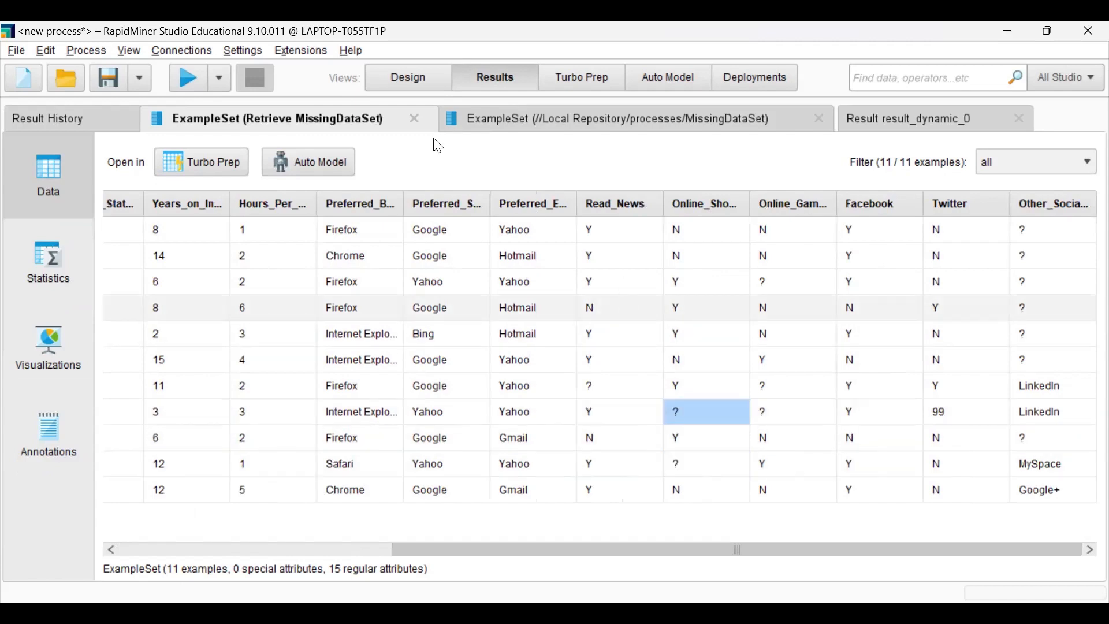
pyautogui.click(387, 82)
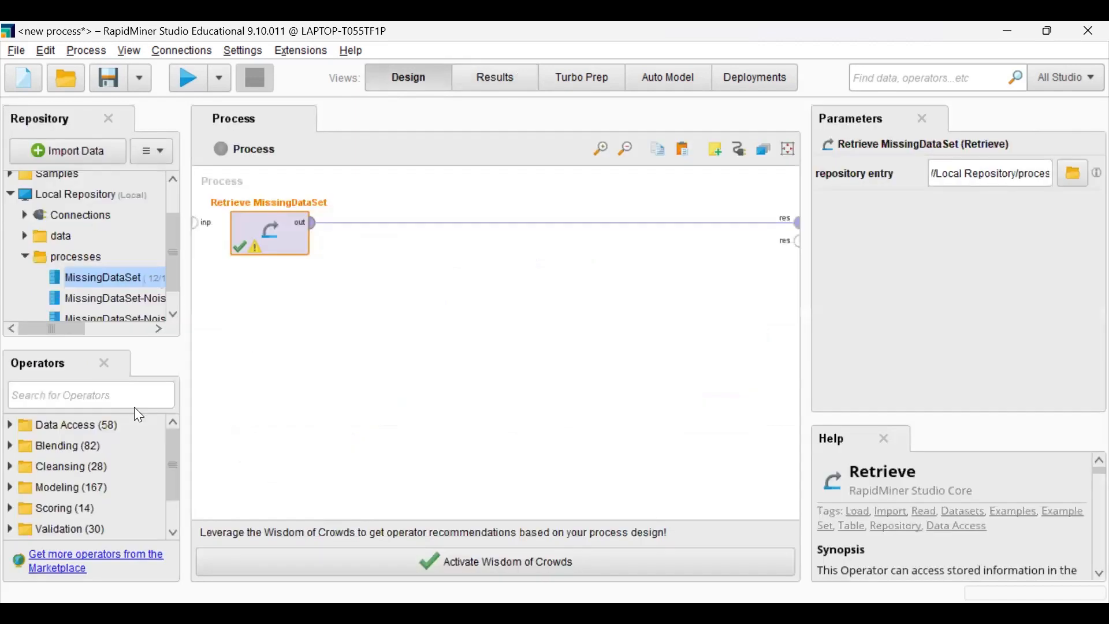
# Search the operators for "replace" and insert Replace Missing Values between the Retrieve operator and the first result port.
pyautogui.click(64, 401)
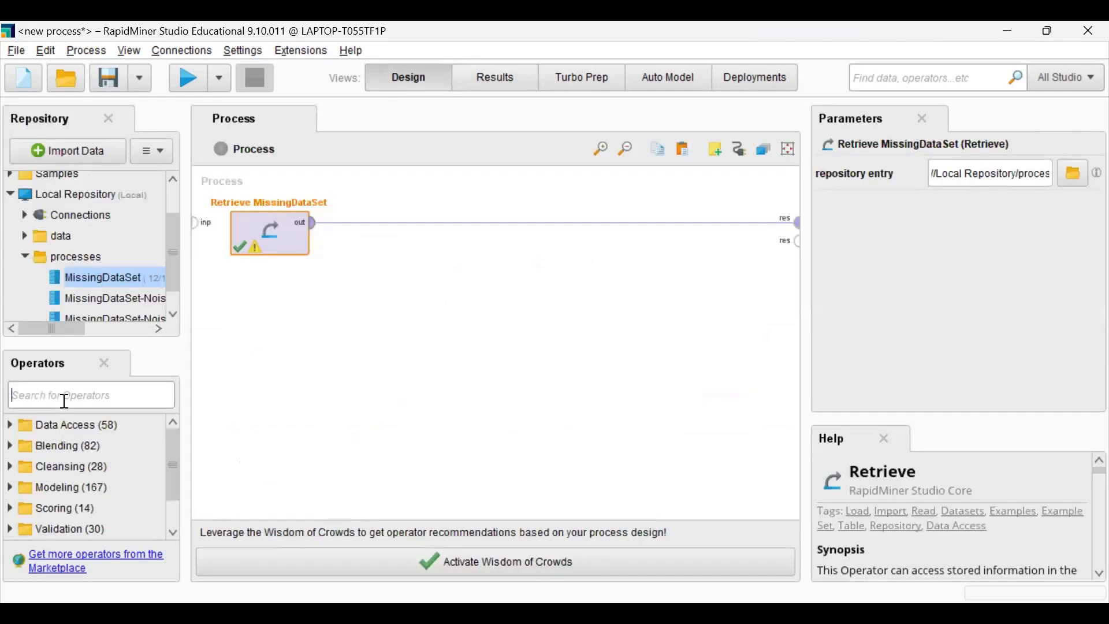
pyautogui.write('re')
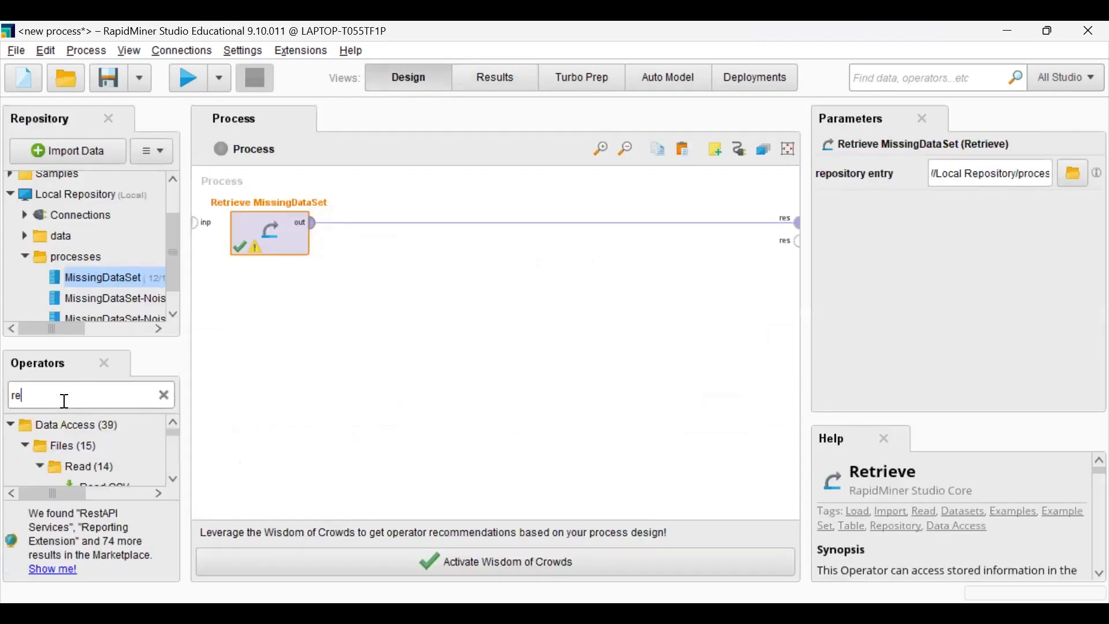
pyautogui.write('pl')
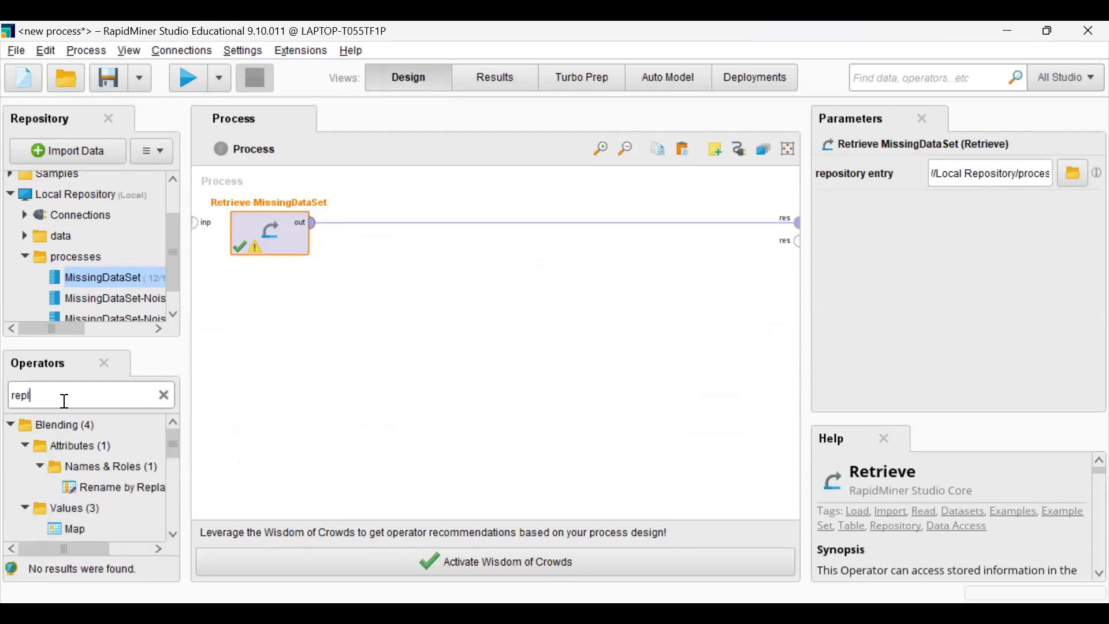
pyautogui.write('ace')
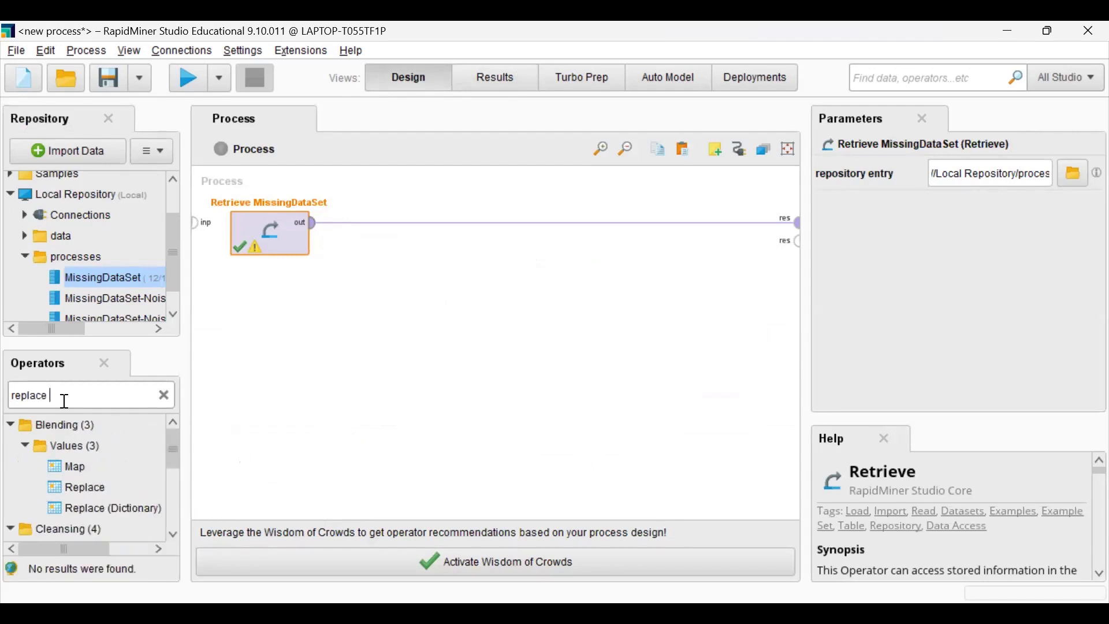
pyautogui.scroll(-3, 93, 499)
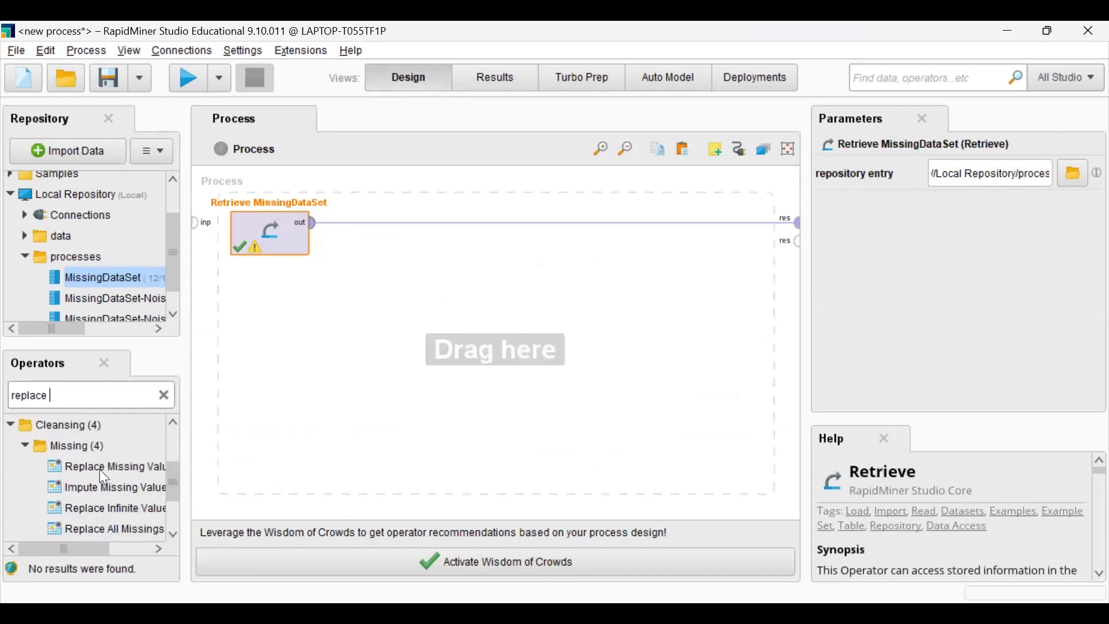
pyautogui.click(99, 469)
pyautogui.moveTo(102, 470); pyautogui.dragTo(366, 242)
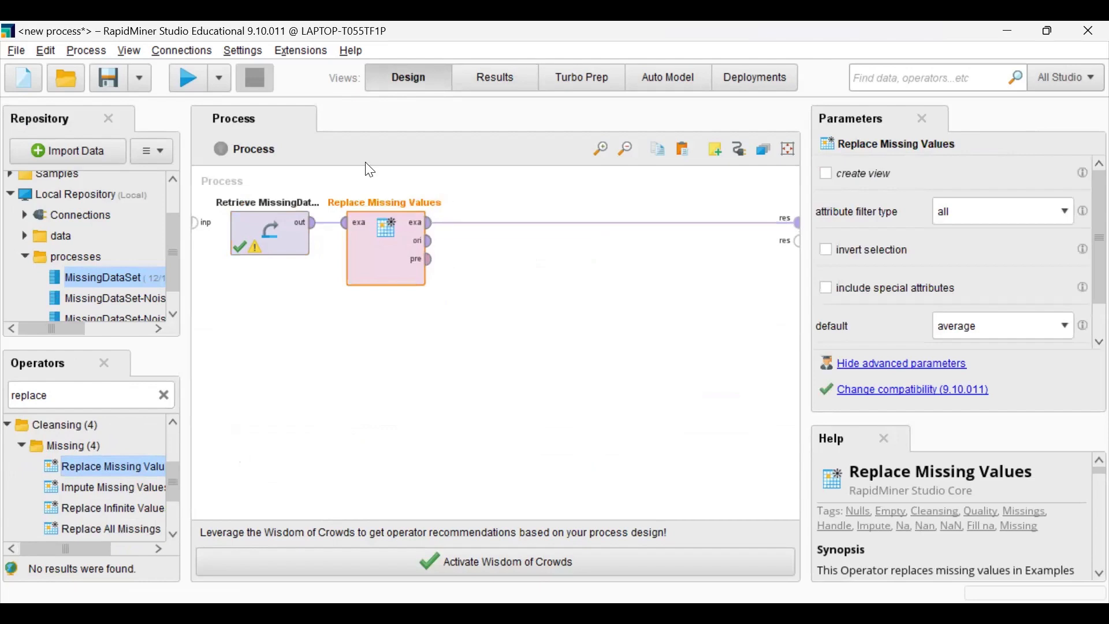
# Run the process with Replace Missing Values, check the filled columns in the results, and return to the design.
pyautogui.click(190, 78)
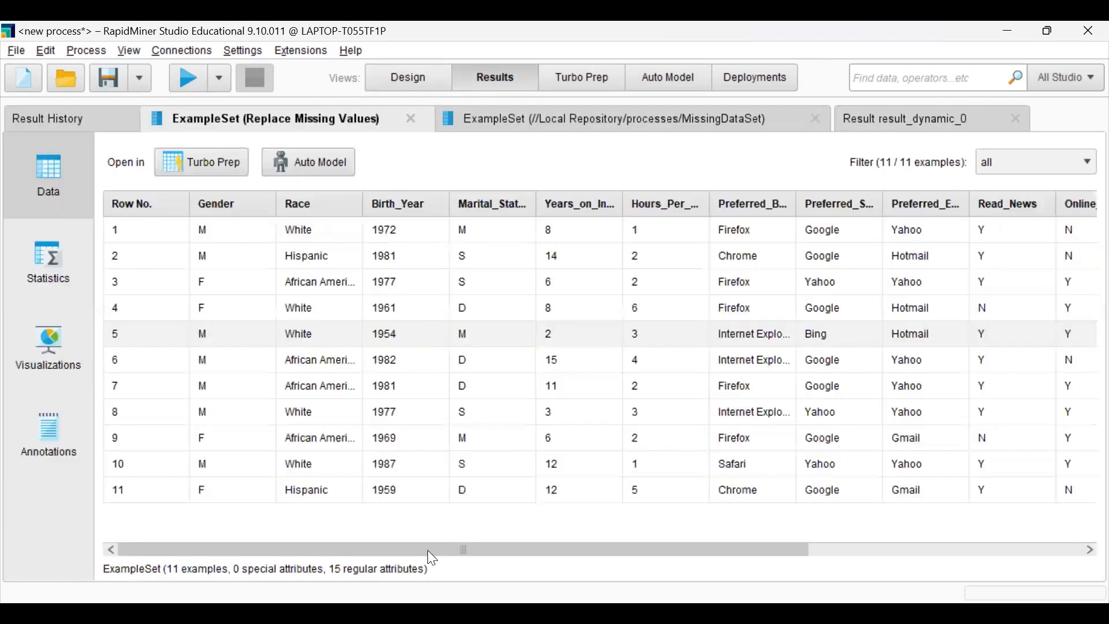
pyautogui.moveTo(657, 560); pyautogui.dragTo(788, 560)
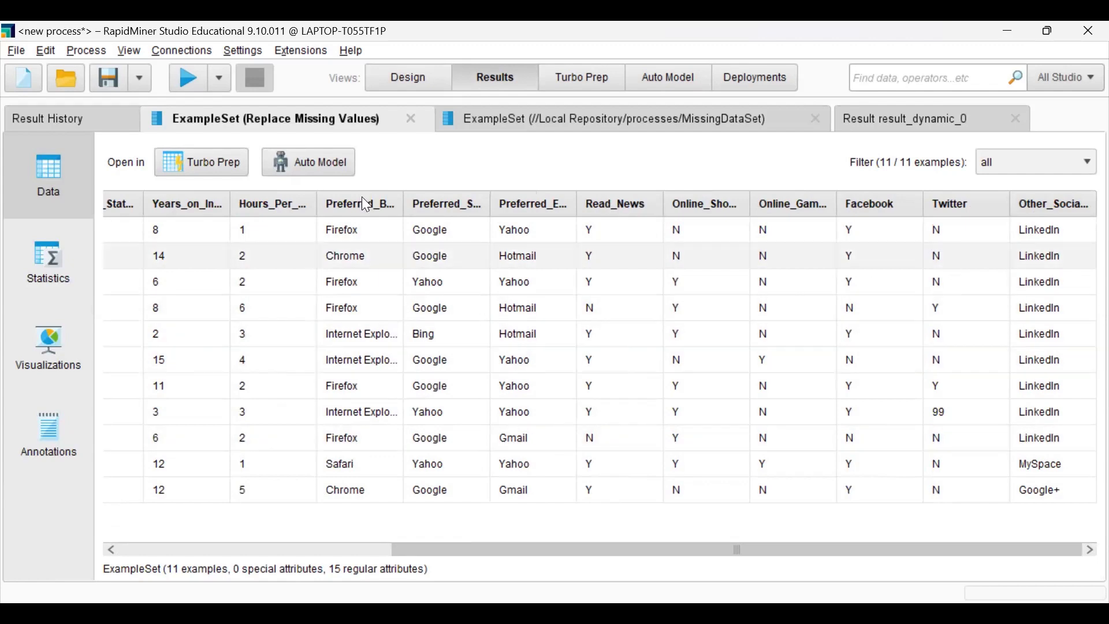
pyautogui.click(404, 88)
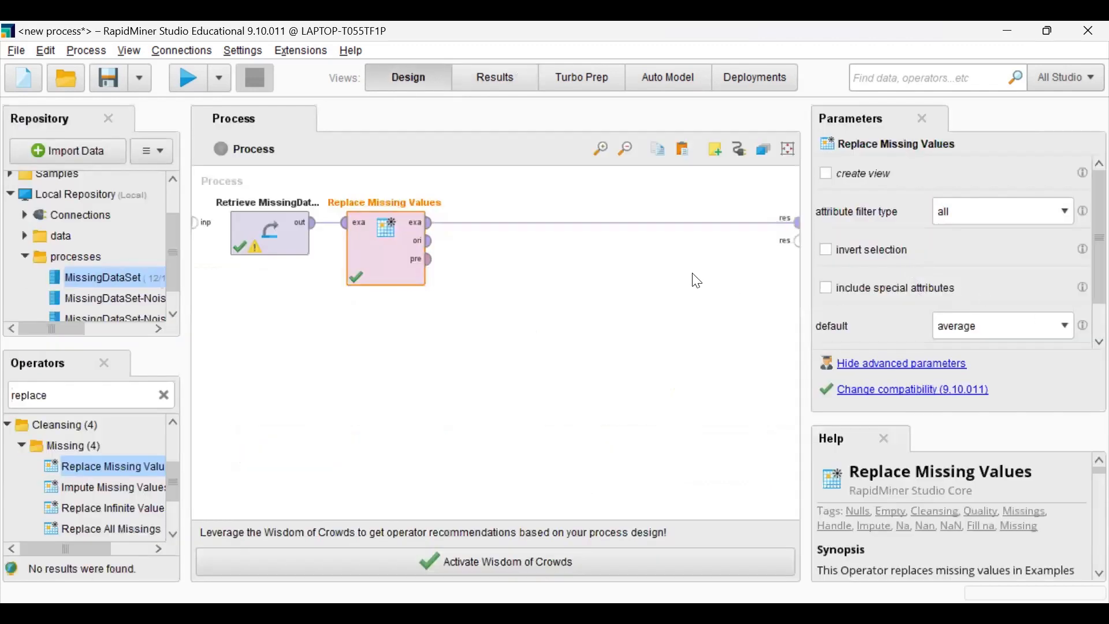
# Set the attribute filter type of Replace Missing Values to single and choose Online_Shopping as the attribute.
pyautogui.click(1034, 214)
pyautogui.click(1023, 215)
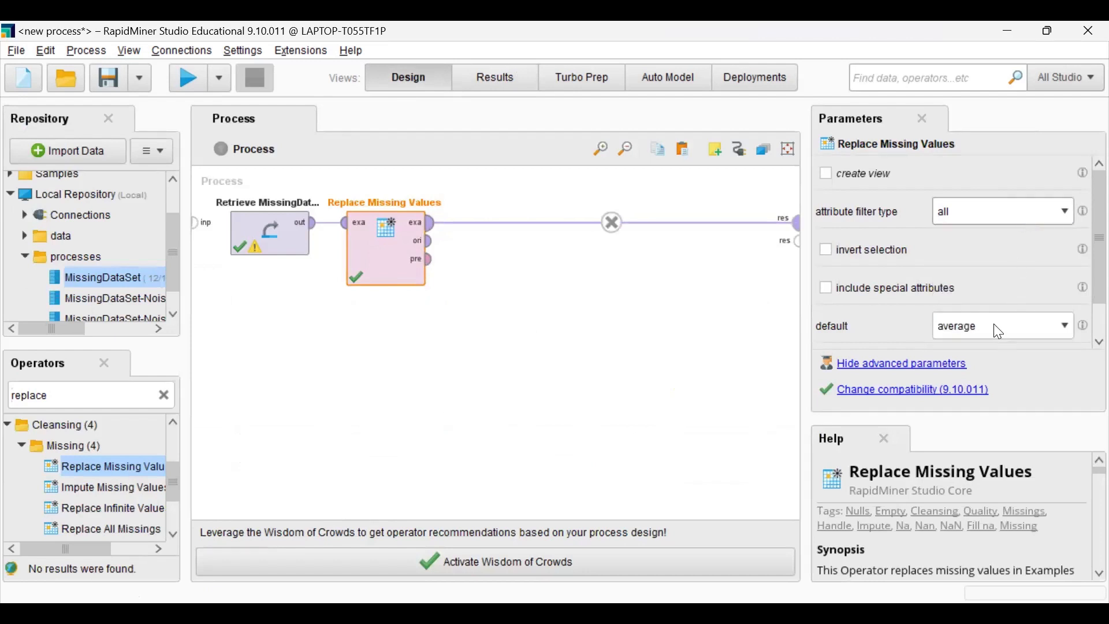
pyautogui.click(1003, 334)
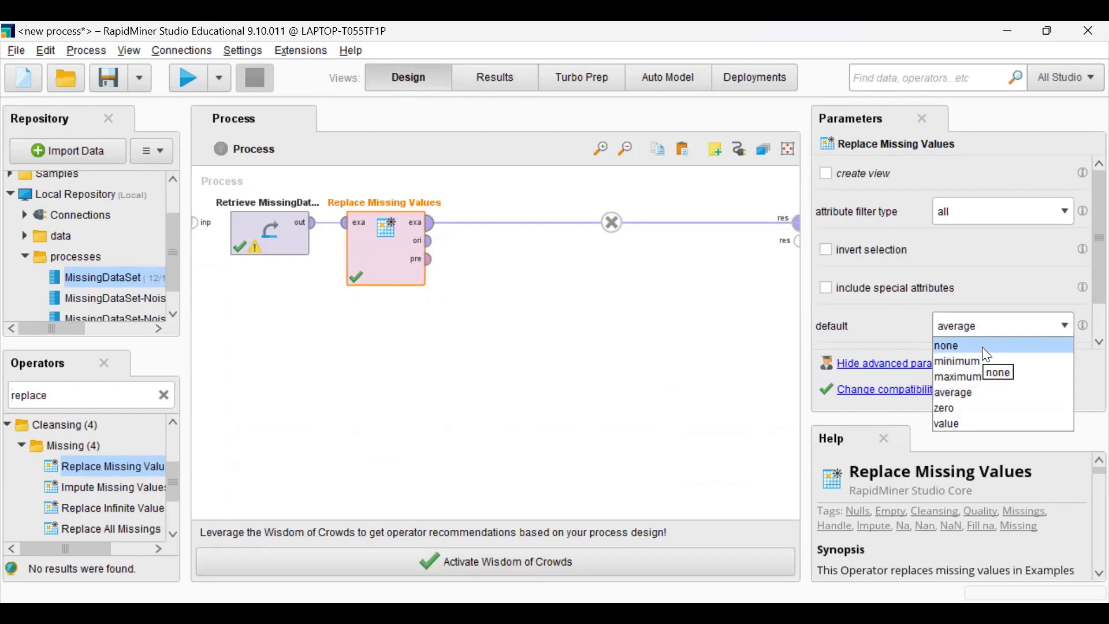
pyautogui.click(994, 212)
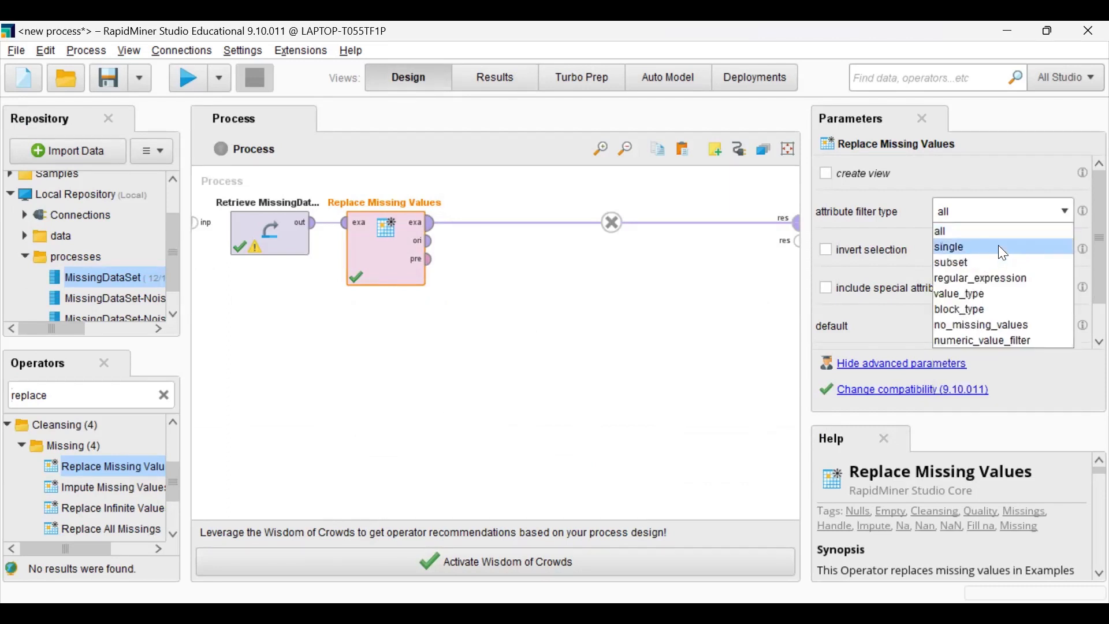
pyautogui.click(969, 250)
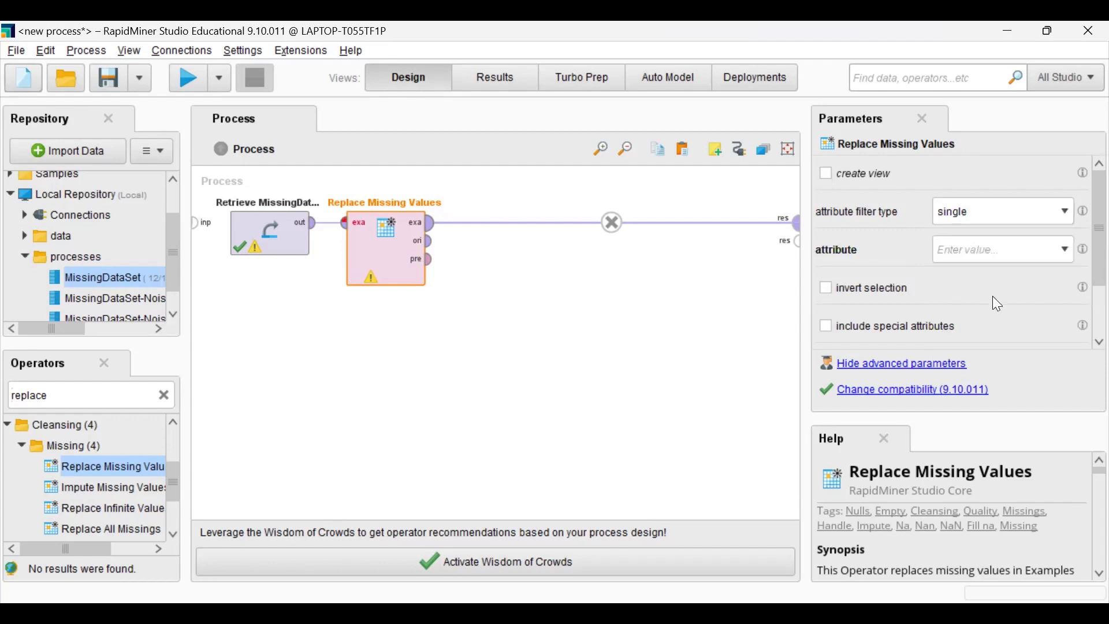
pyautogui.click(1061, 250)
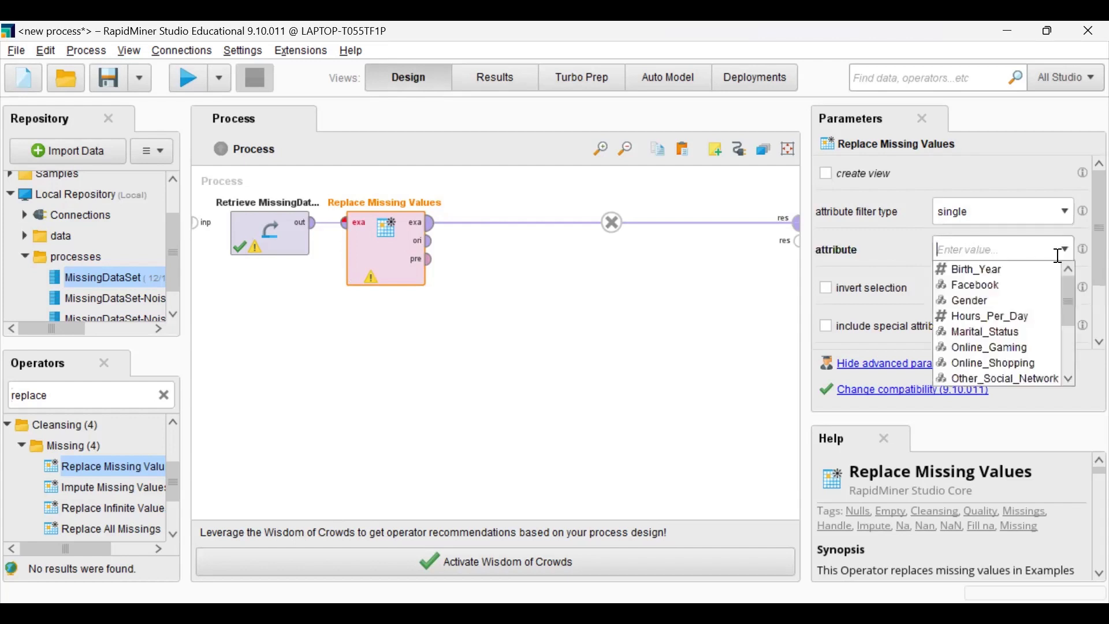
pyautogui.click(1012, 362)
pyautogui.scroll(-2, 975, 295)
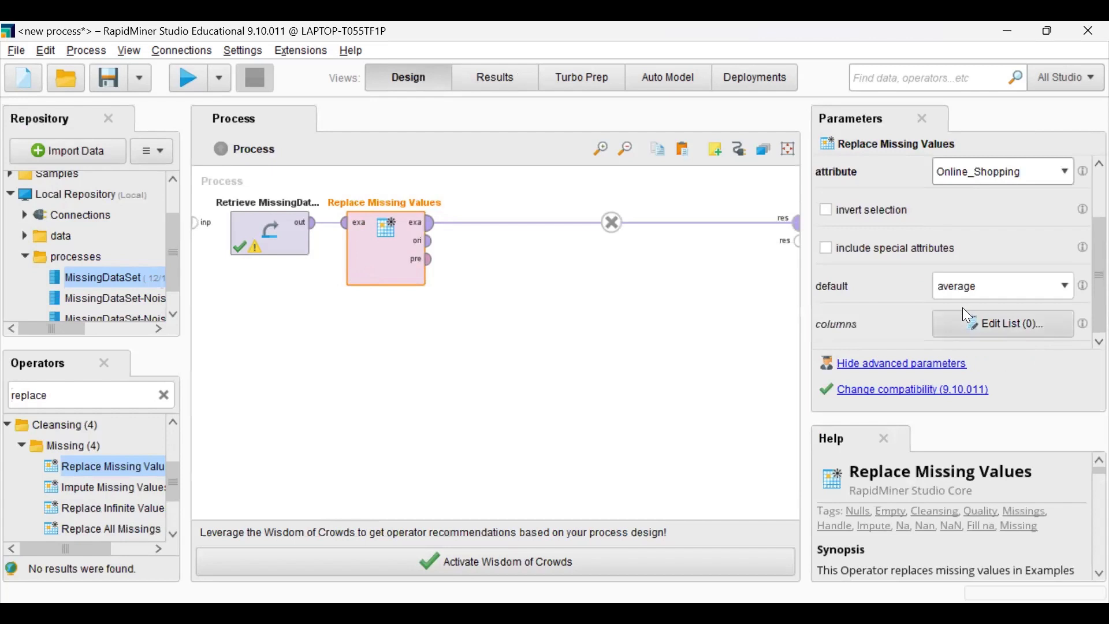
# Set the default replacement to value and enter N as the replenishment value.
pyautogui.click(983, 287)
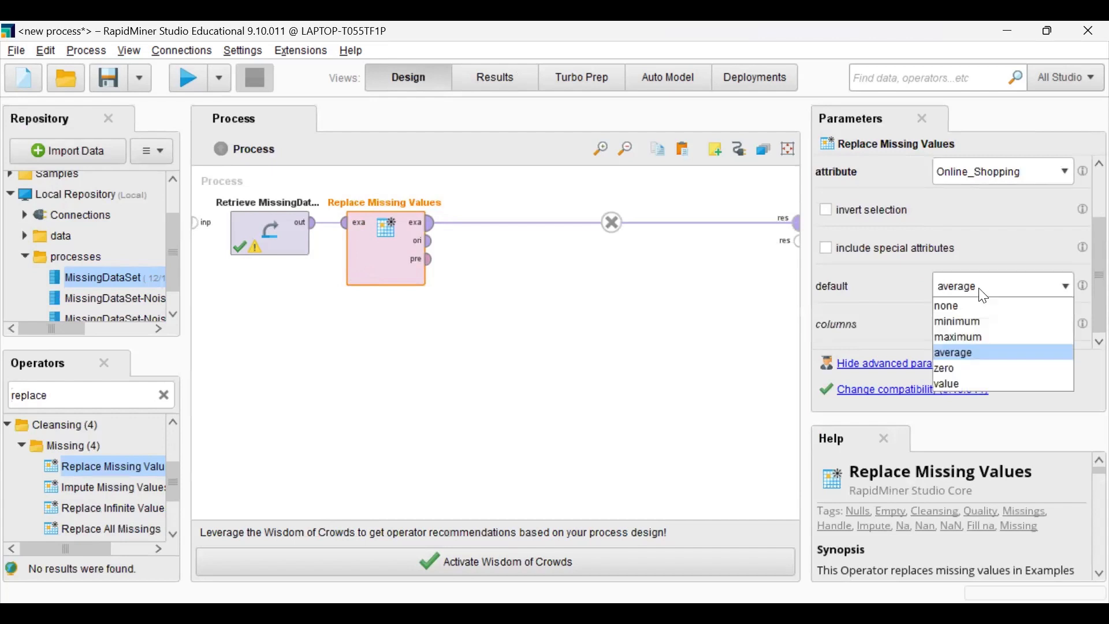
pyautogui.click(975, 384)
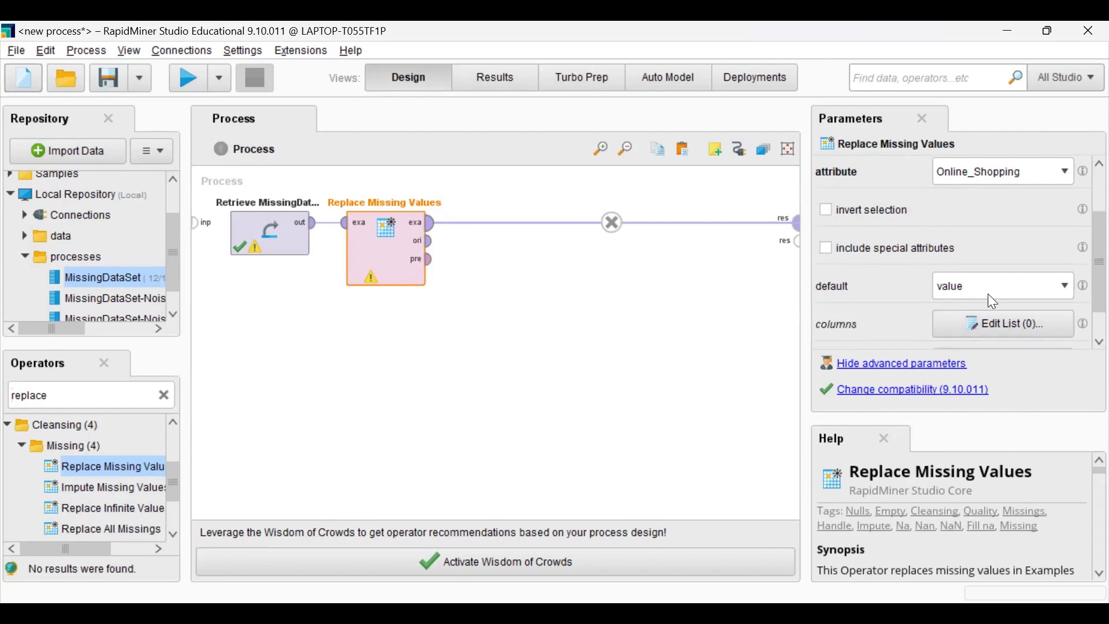
pyautogui.scroll(-2, 988, 293)
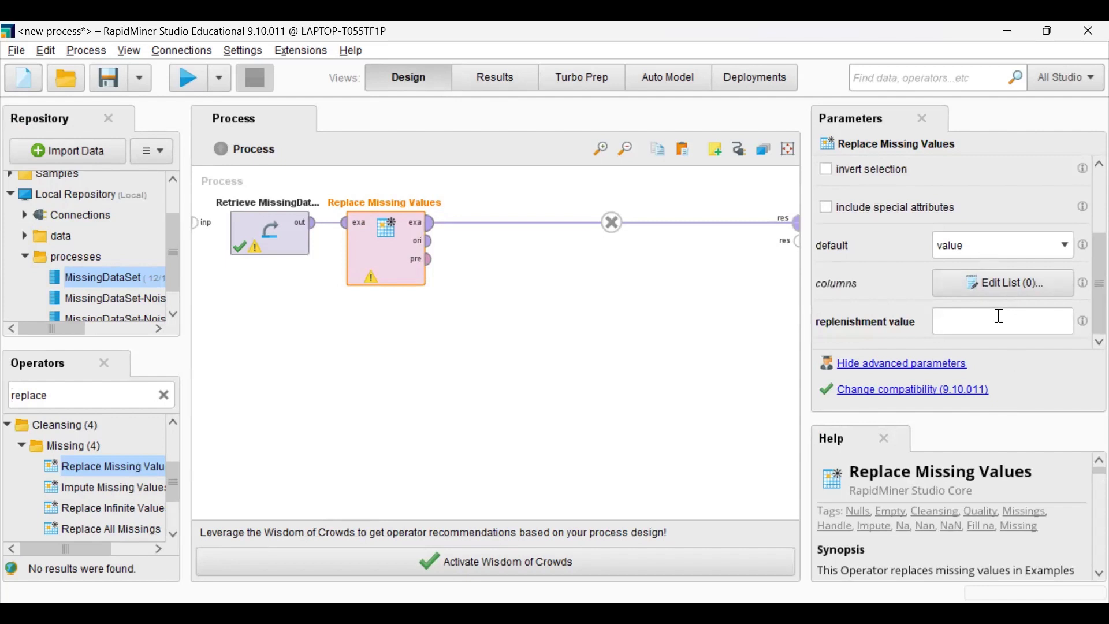
pyautogui.click(1003, 317)
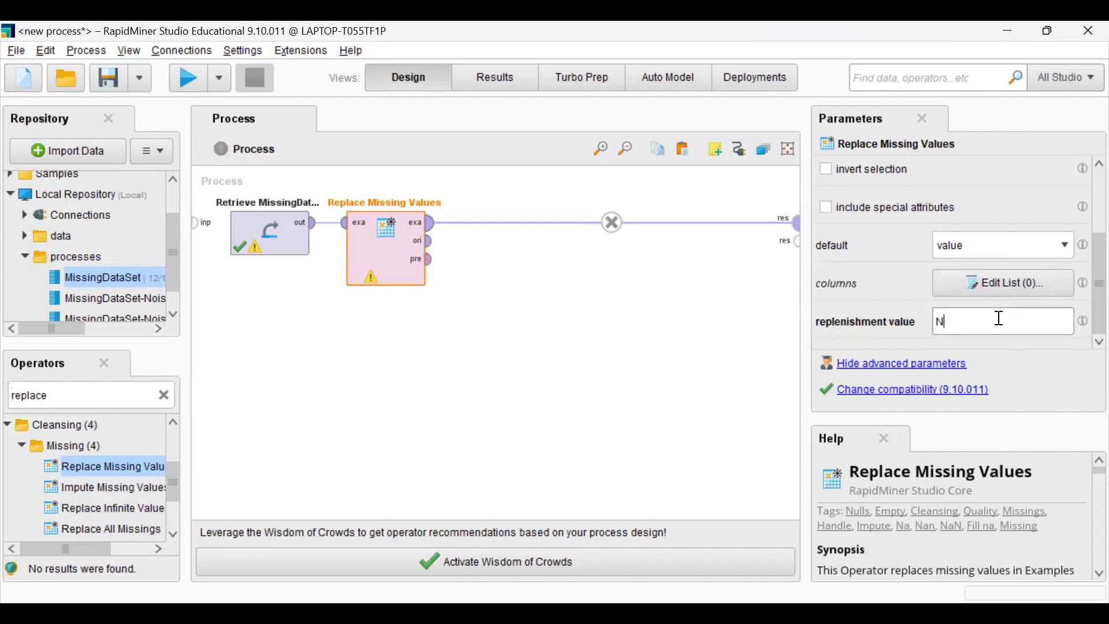
pyautogui.write('N')
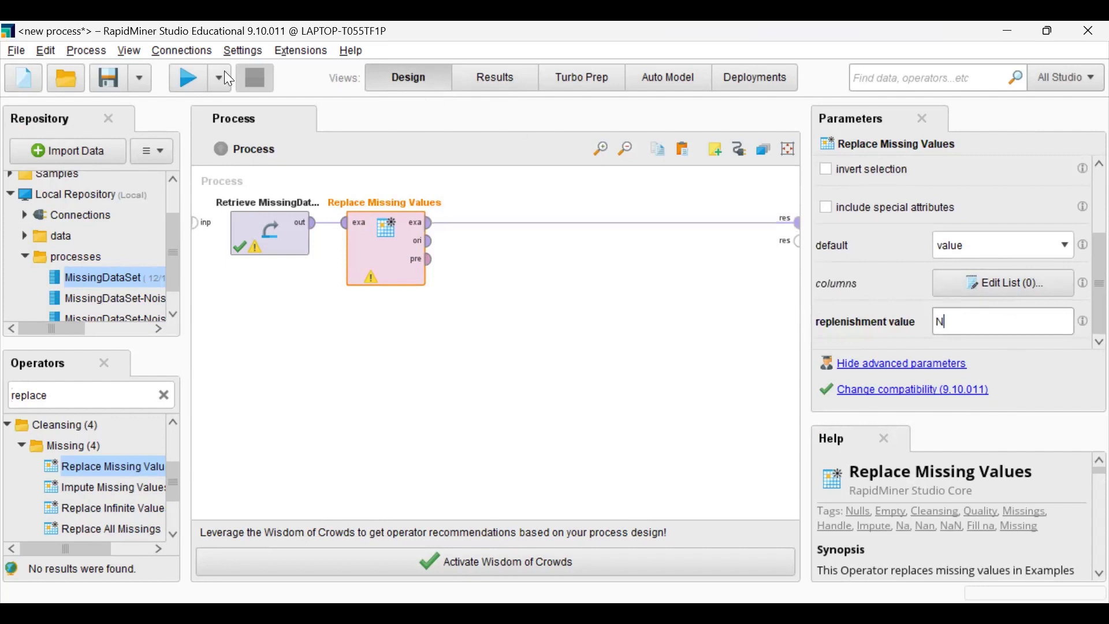
# Run the process, widen the Online_Shopping column to check its replaced values, and examine the remaining columns for missing values.
pyautogui.click(194, 81)
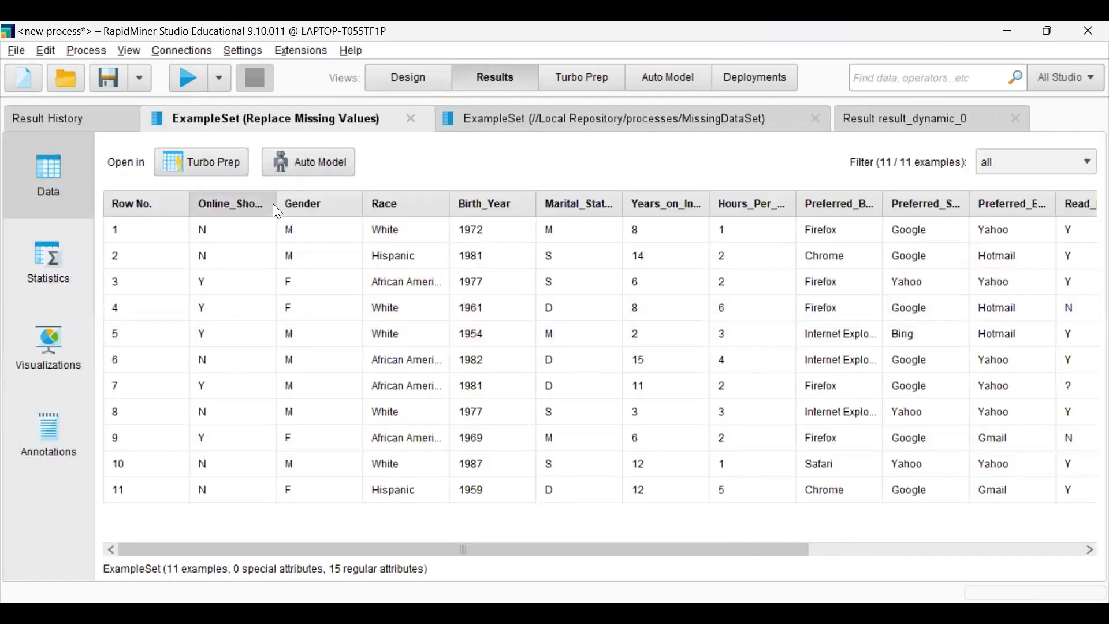
pyautogui.moveTo(275, 205); pyautogui.dragTo(366, 205)
pyautogui.hscroll(3, 266, 346)
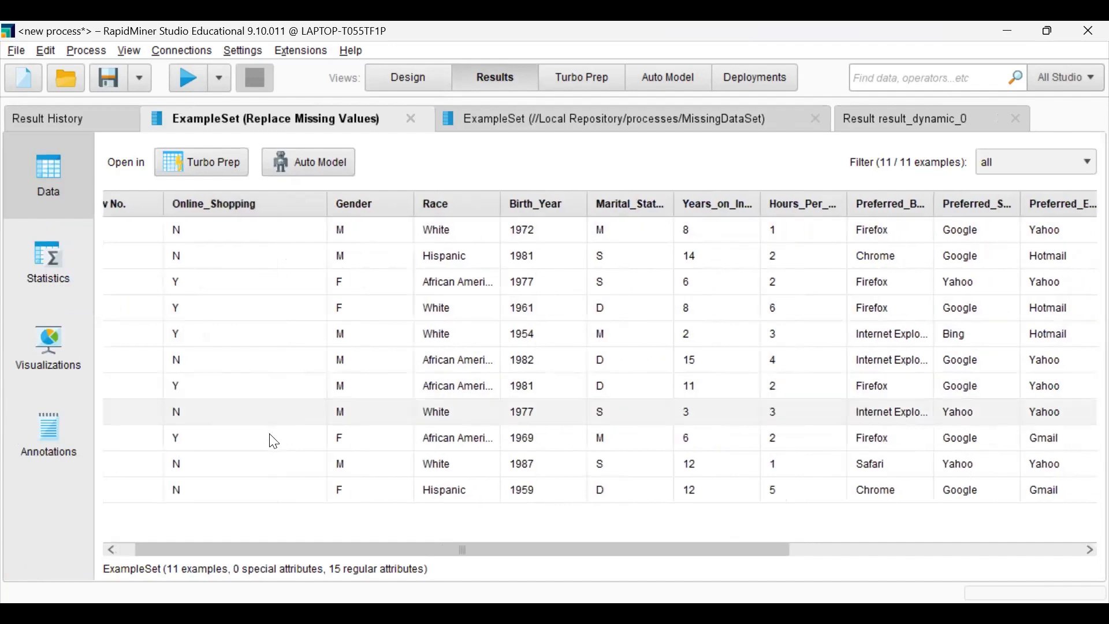
pyautogui.hscroll(-3, 234, 446)
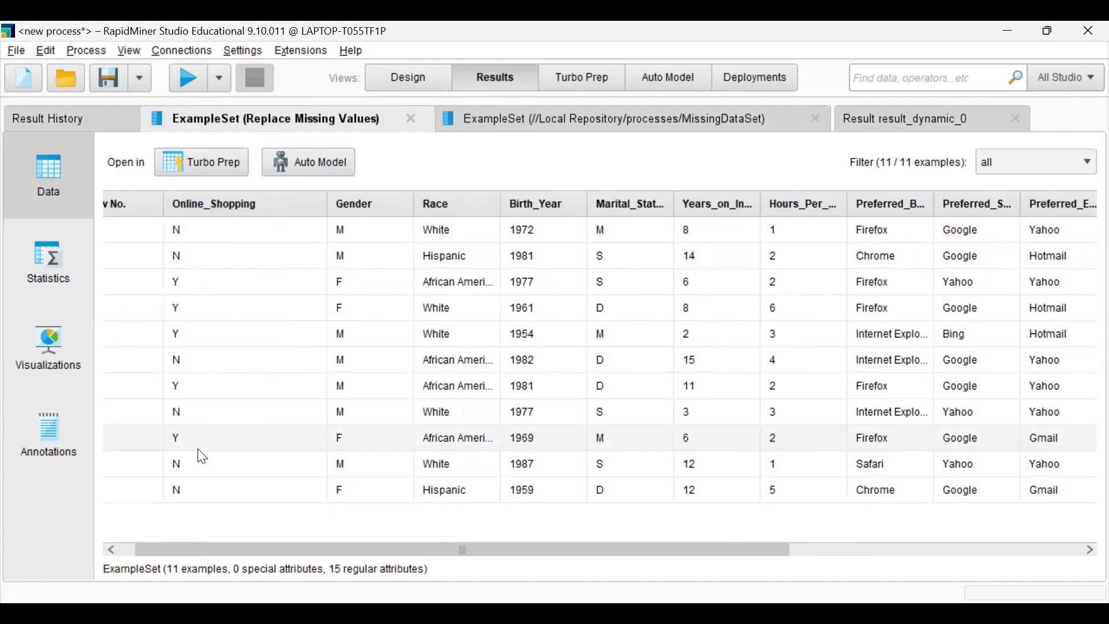
pyautogui.click(201, 418)
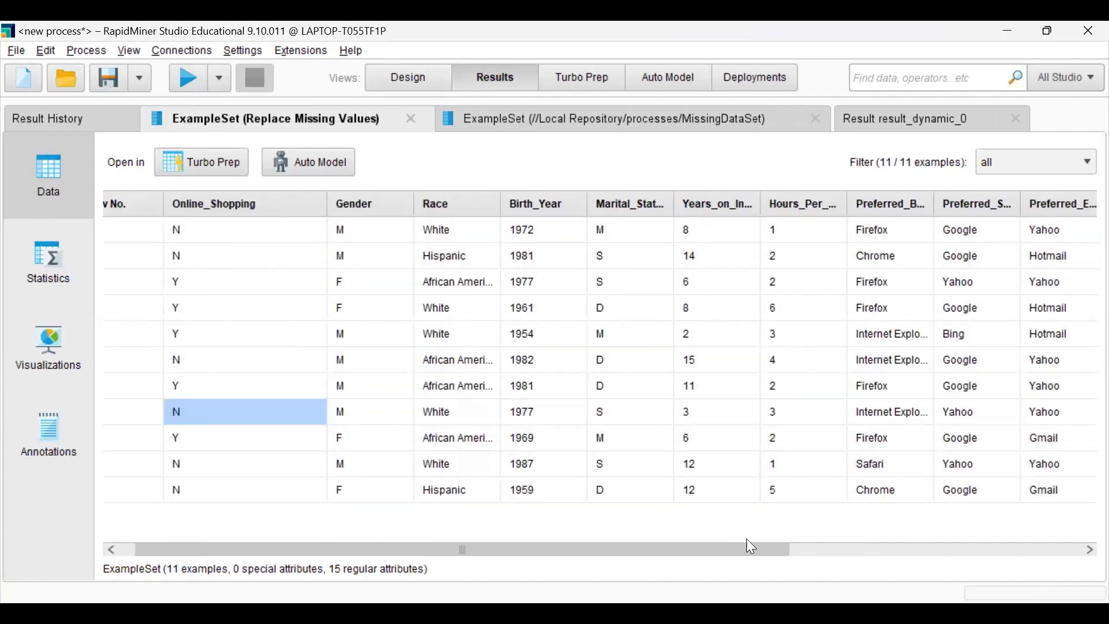
pyautogui.moveTo(767, 560); pyautogui.dragTo(682, 560)
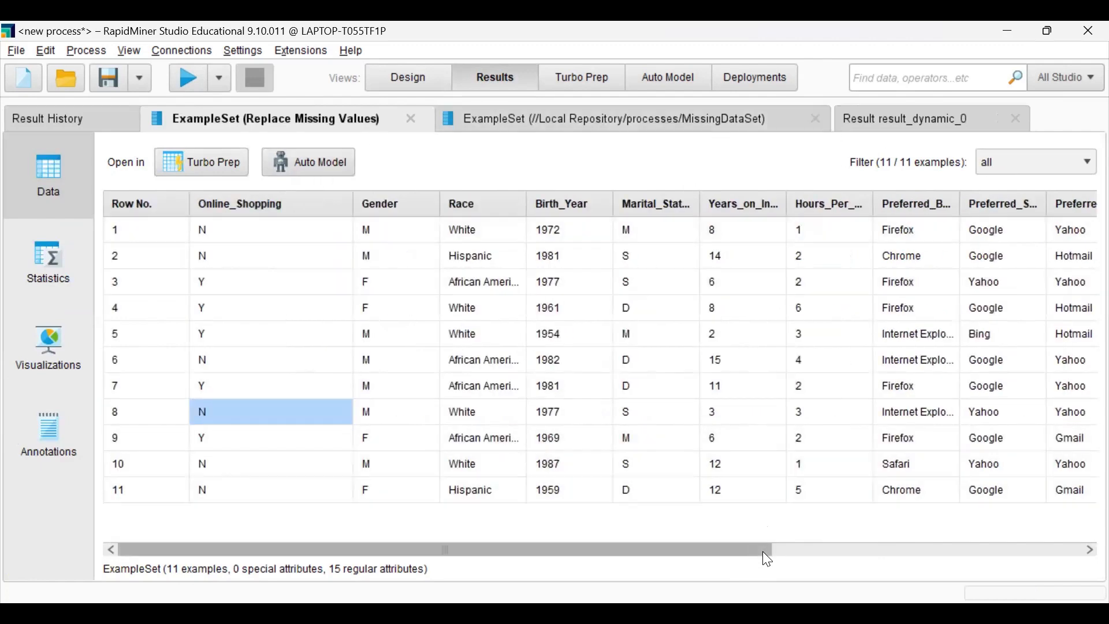
pyautogui.moveTo(763, 552); pyautogui.dragTo(1003, 540)
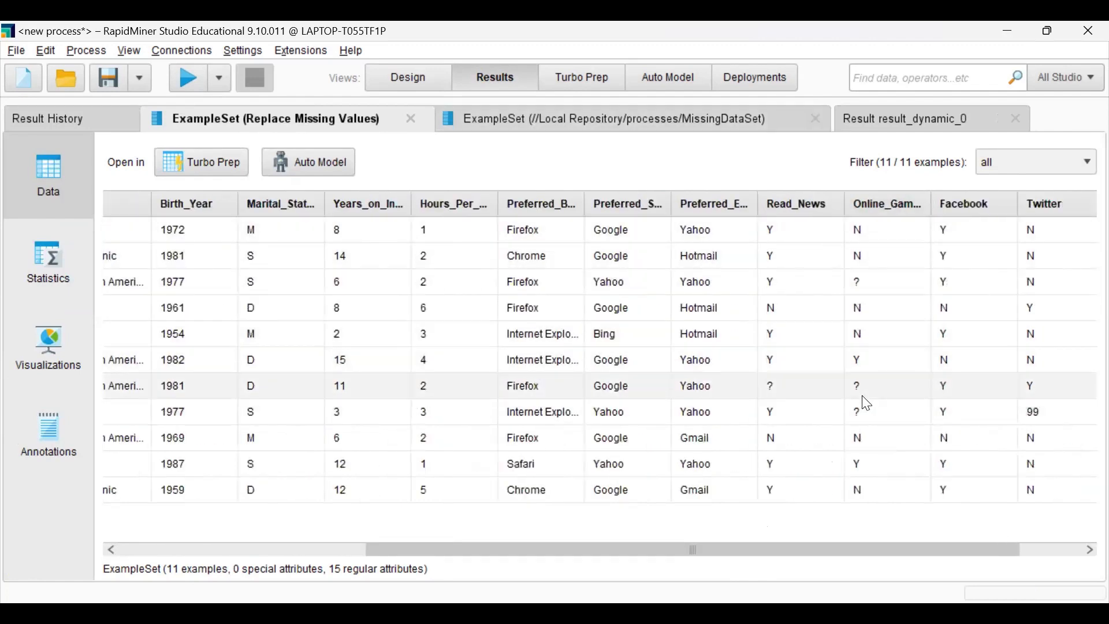
# Return to the design, search the operators for "filter ex", and insert Filter Examples after Replace Missing Values.
pyautogui.moveTo(869, 549); pyautogui.dragTo(938, 549)
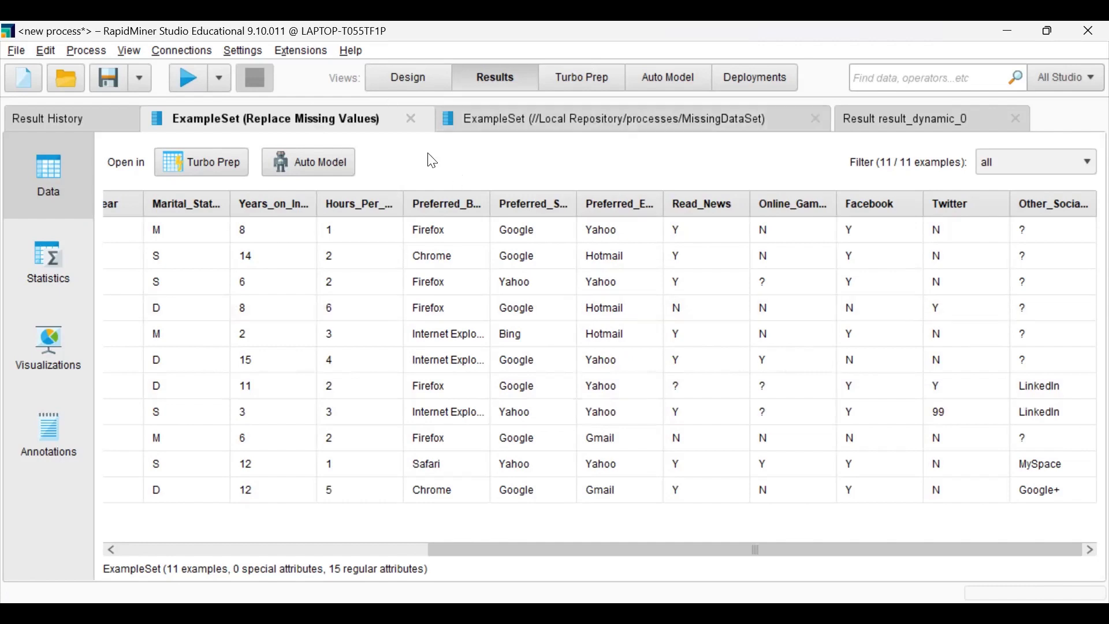
pyautogui.press('F8')
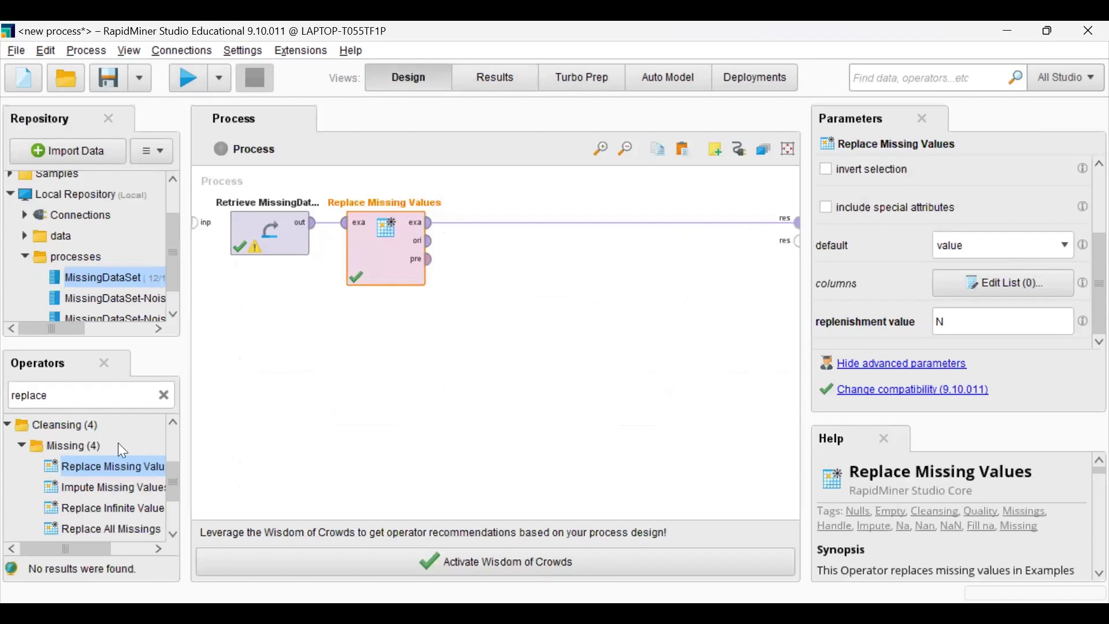
pyautogui.scroll(3, 118, 442)
pyautogui.click(127, 396)
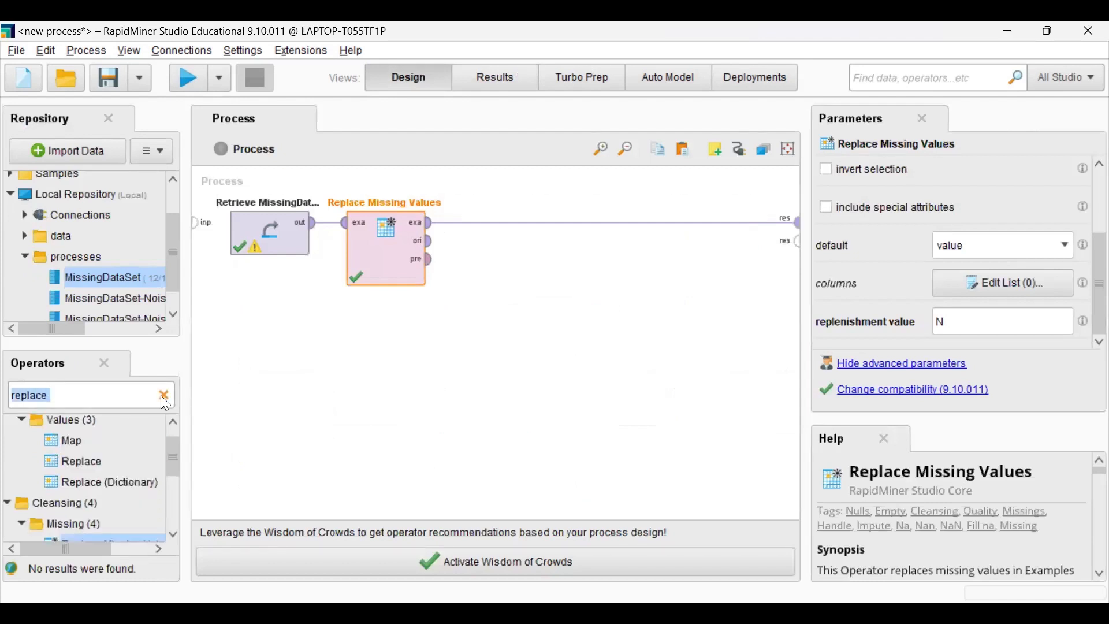
pyautogui.click(163, 397)
pyautogui.write('fi')
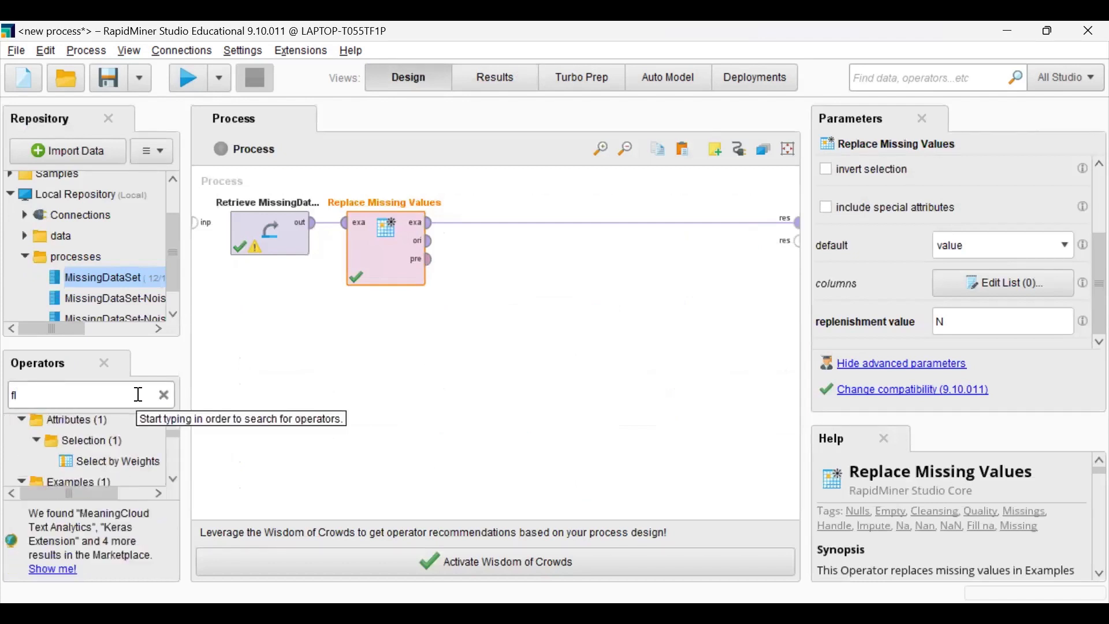
pyautogui.write('l')
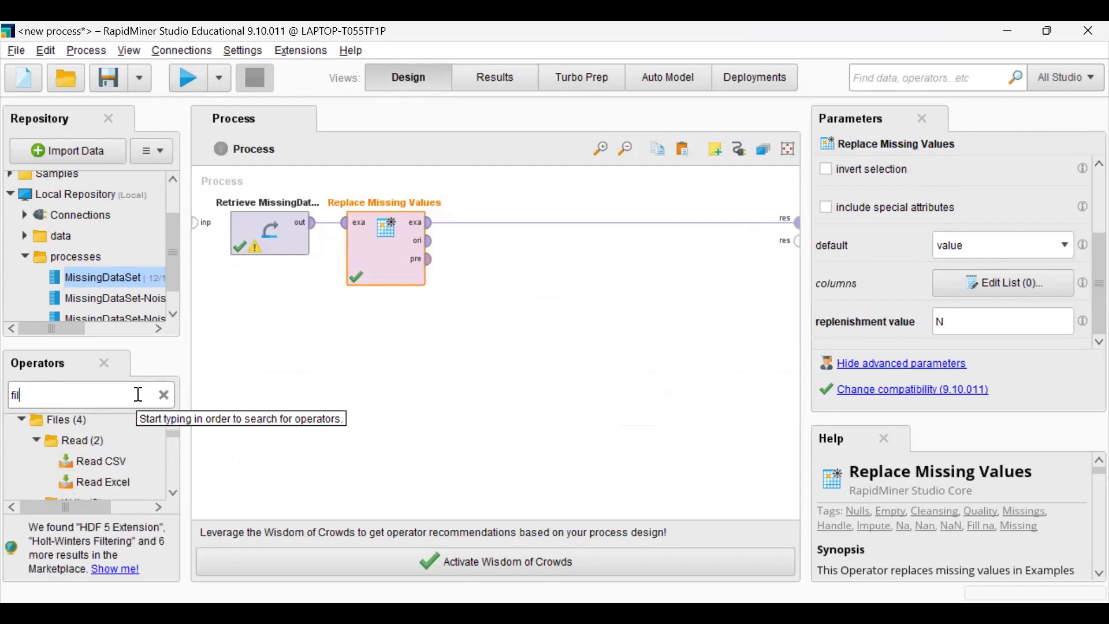
pyautogui.write('ter')
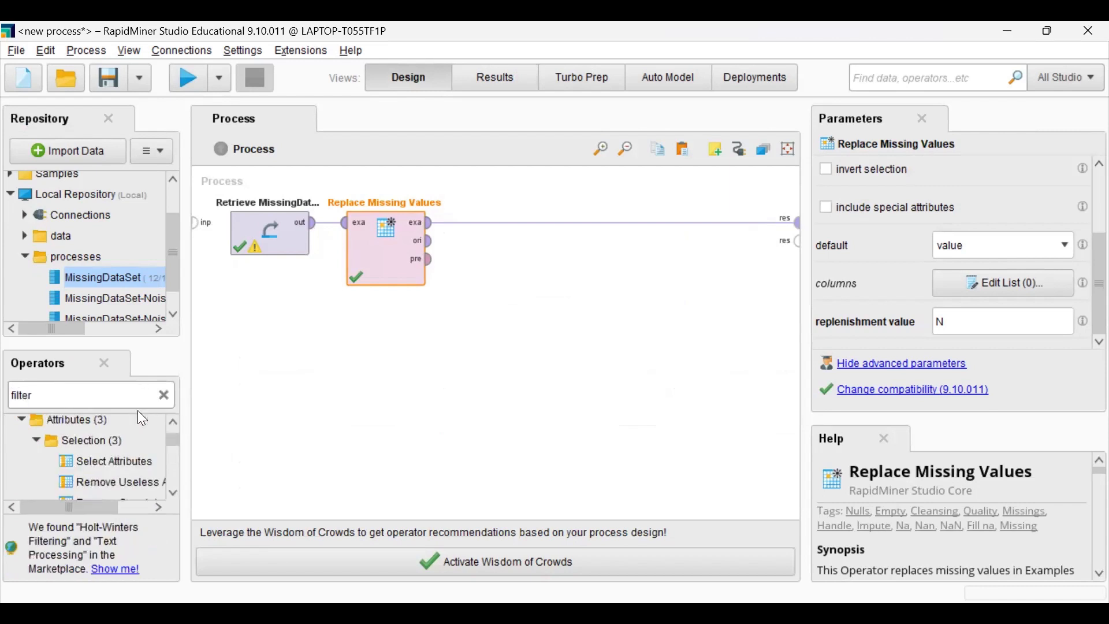
pyautogui.write(' e')
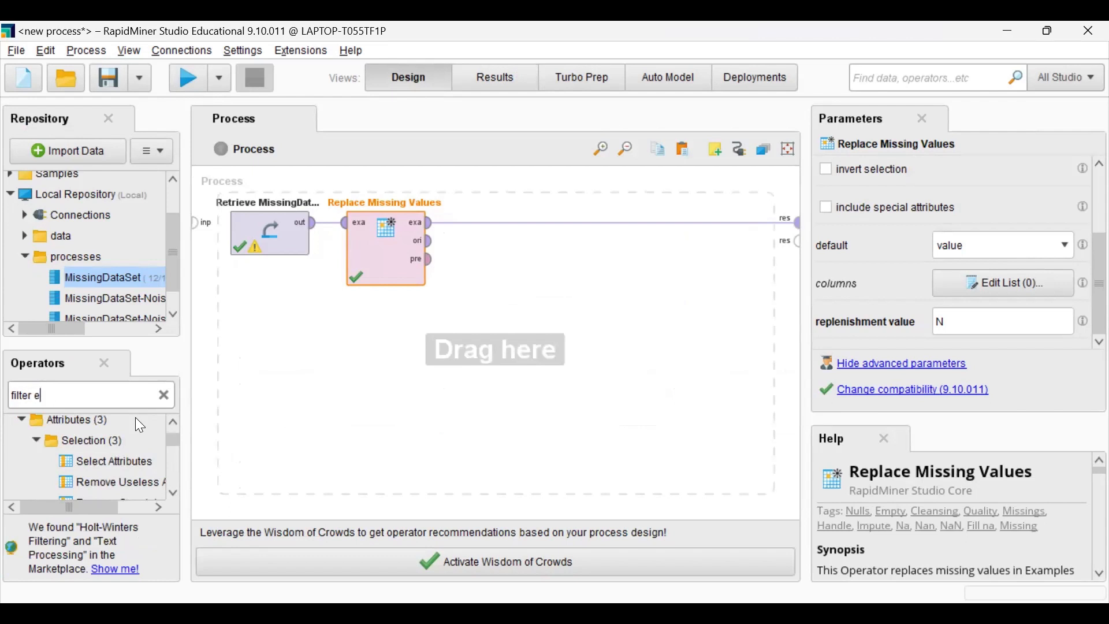
pyautogui.write('x')
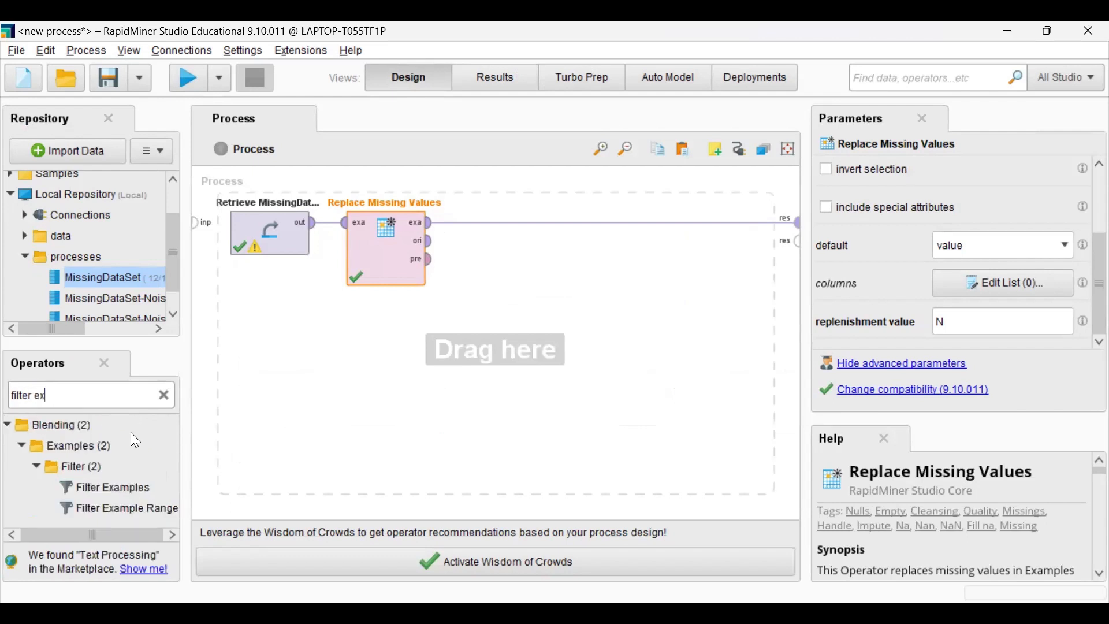
pyautogui.click(121, 488)
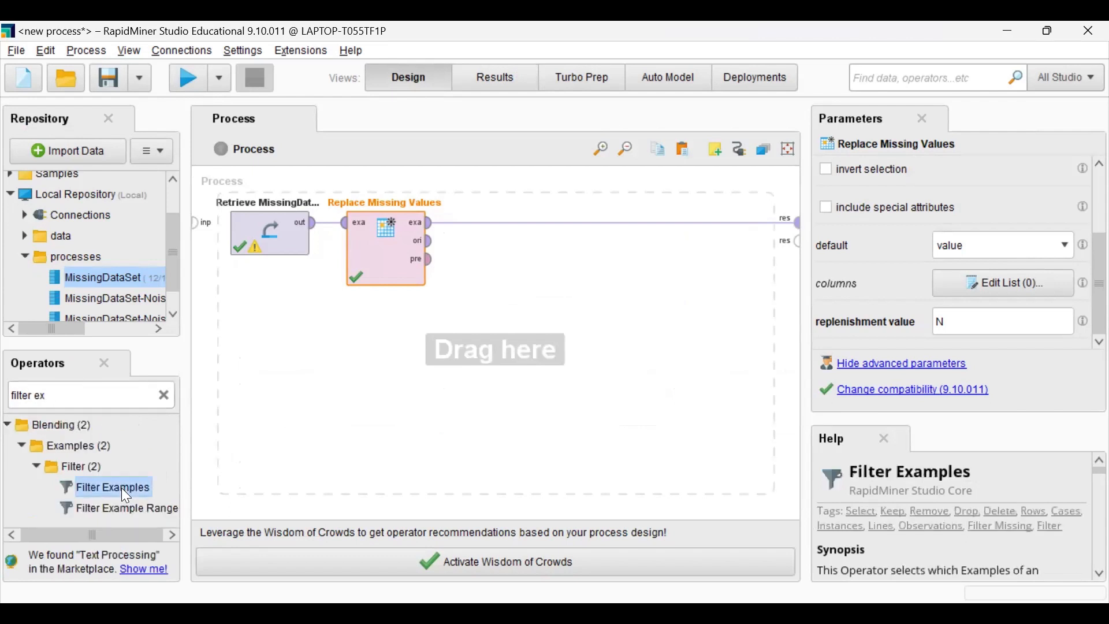
pyautogui.moveTo(121, 488); pyautogui.dragTo(496, 252)
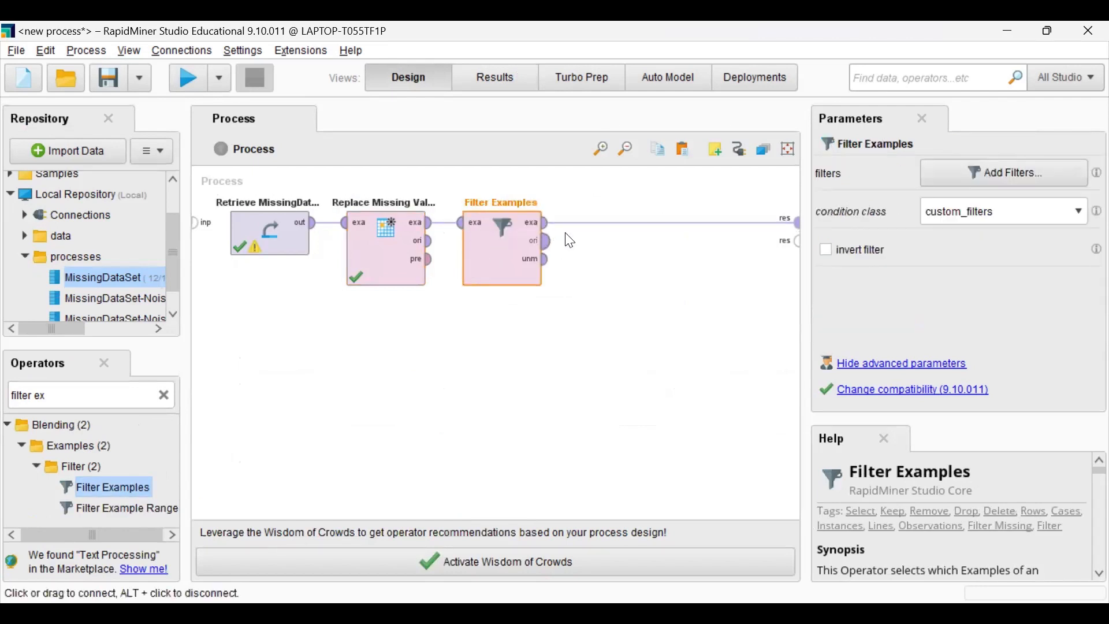
# Add a filter to Filter Examples that keeps rows where Online_Gaming equals N, leaving the condition class on custom_filters.
pyautogui.click(997, 174)
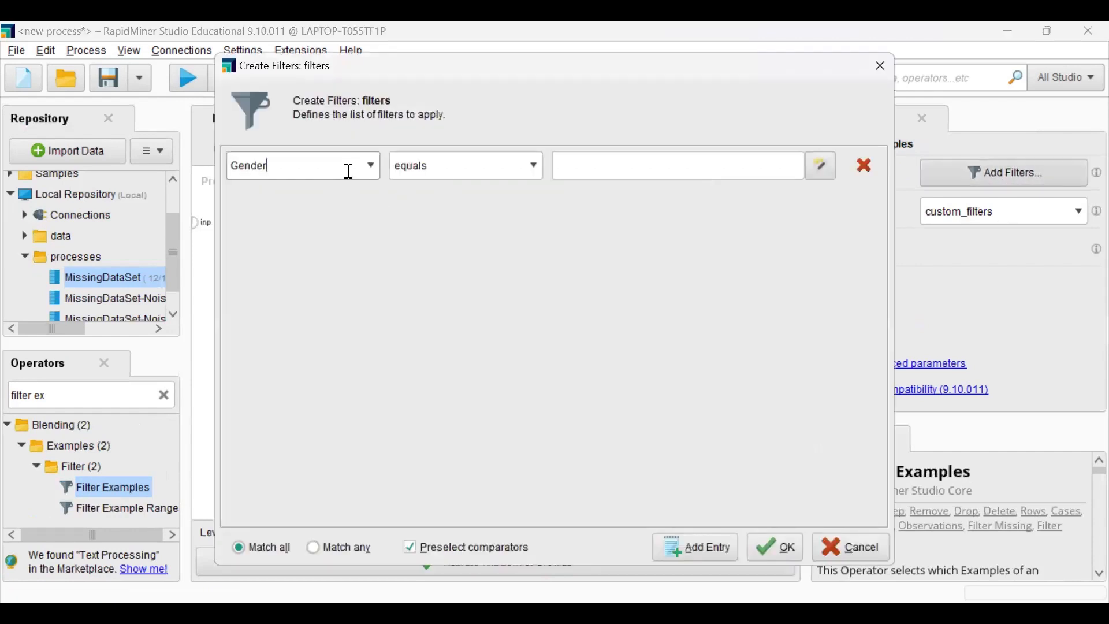
pyautogui.click(367, 166)
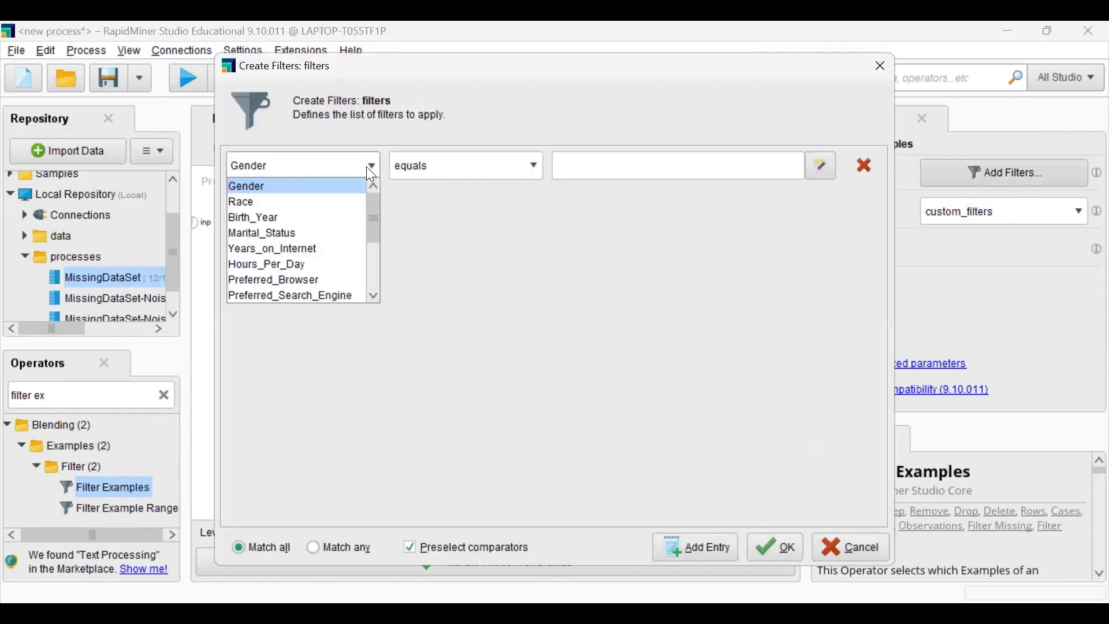
pyautogui.scroll(-2, 334, 230)
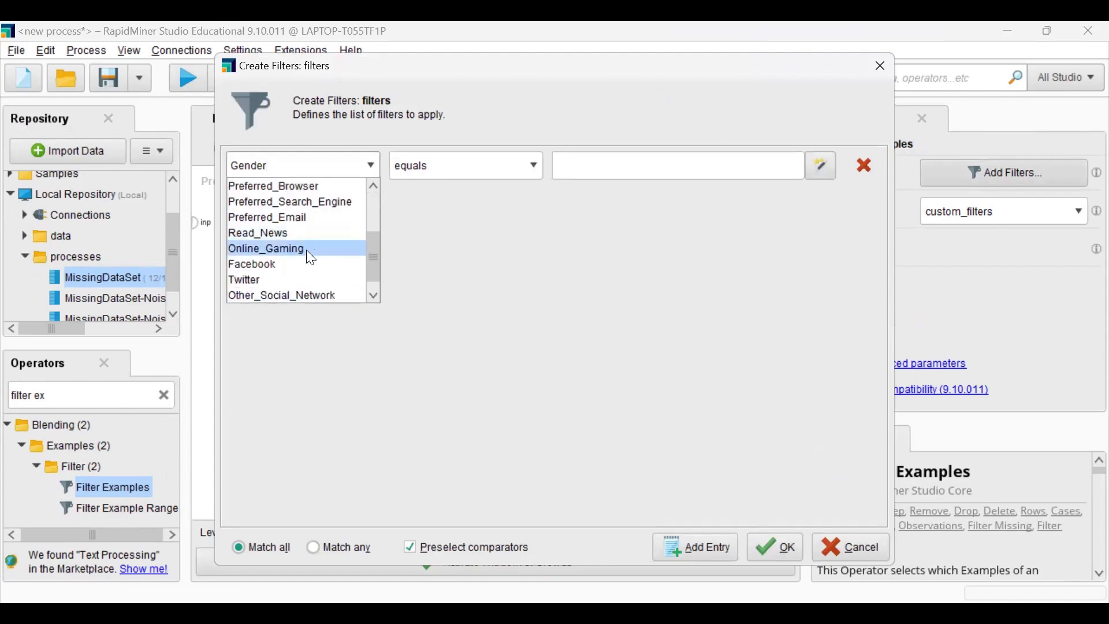
pyautogui.click(306, 249)
pyautogui.click(512, 168)
pyautogui.click(511, 167)
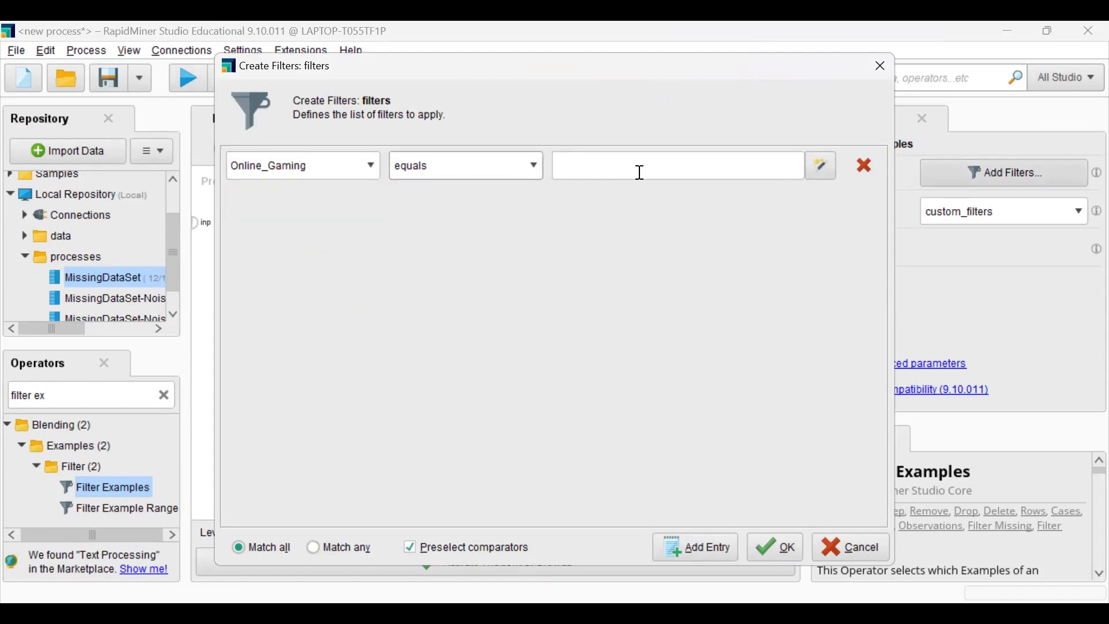
pyautogui.click(639, 172)
pyautogui.click(820, 169)
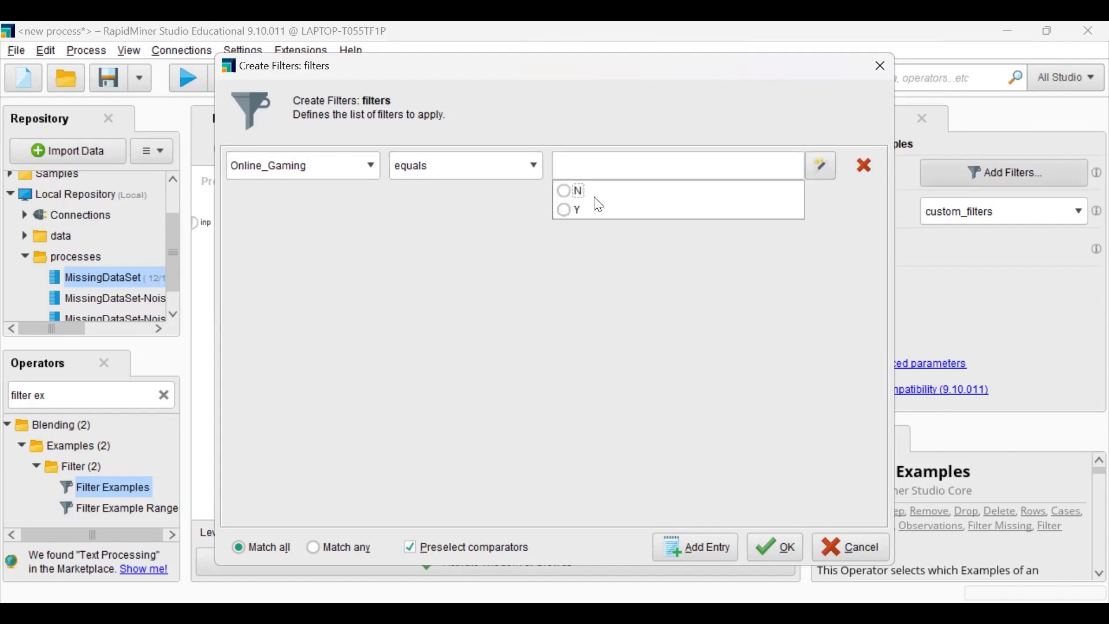
pyautogui.click(564, 191)
pyautogui.click(774, 549)
pyautogui.click(776, 546)
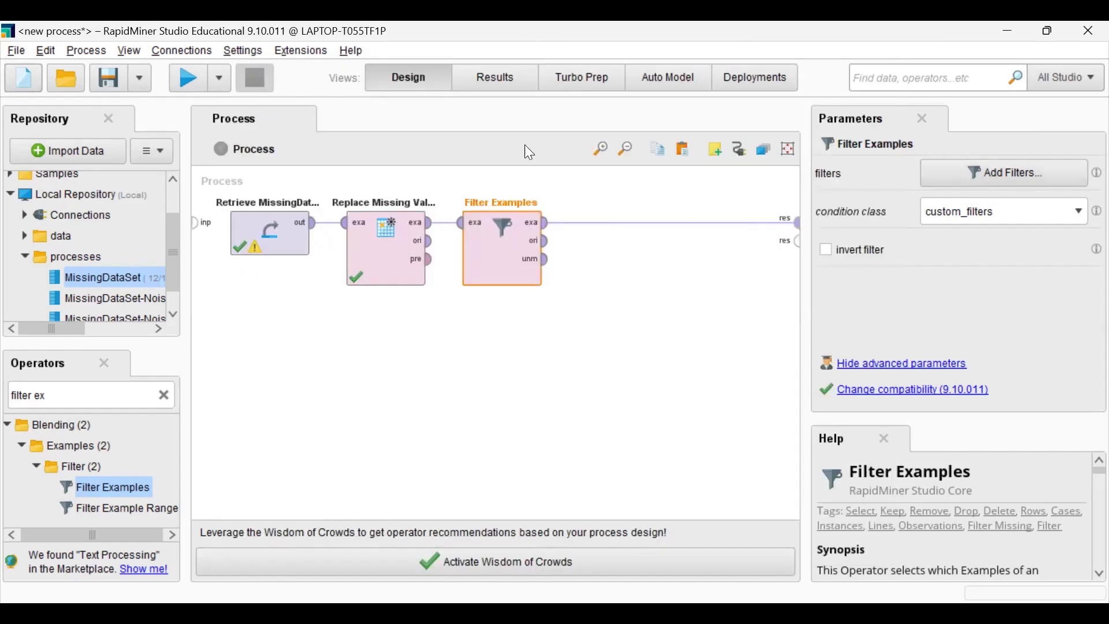
pyautogui.click(1019, 214)
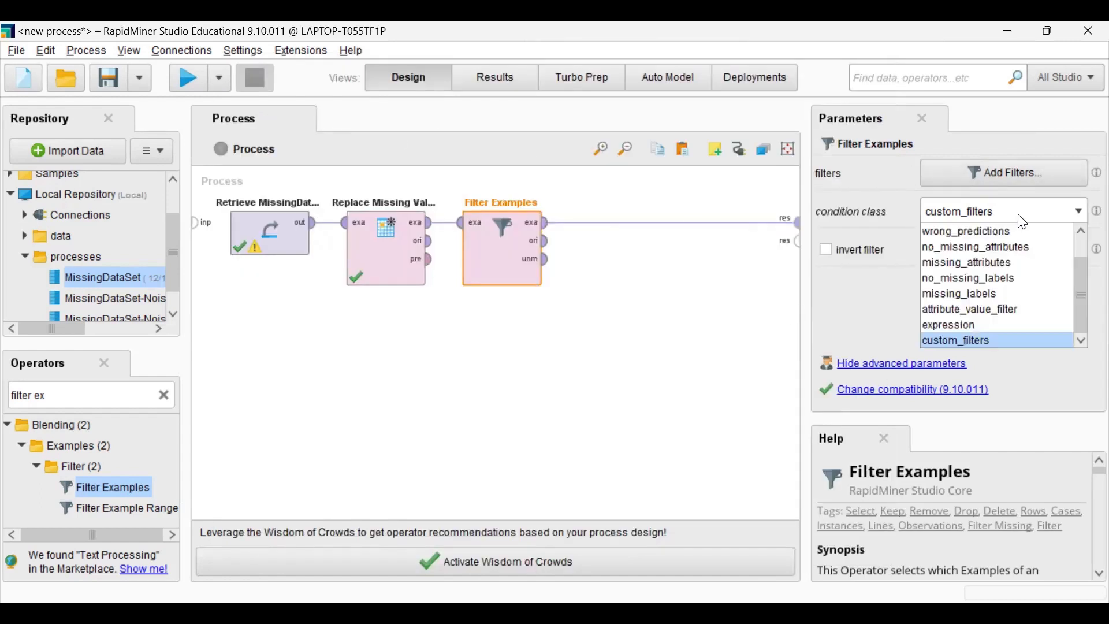
pyautogui.click(1024, 223)
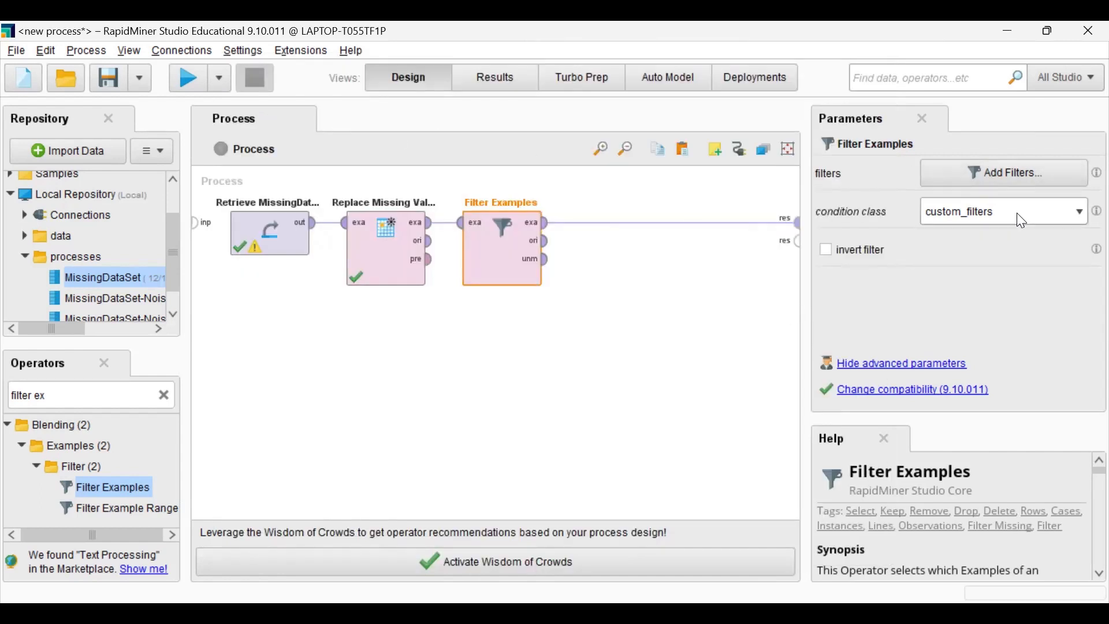
# Run the process, examine the filtered rows across all columns, and look through the other open result sets.
pyautogui.click(191, 81)
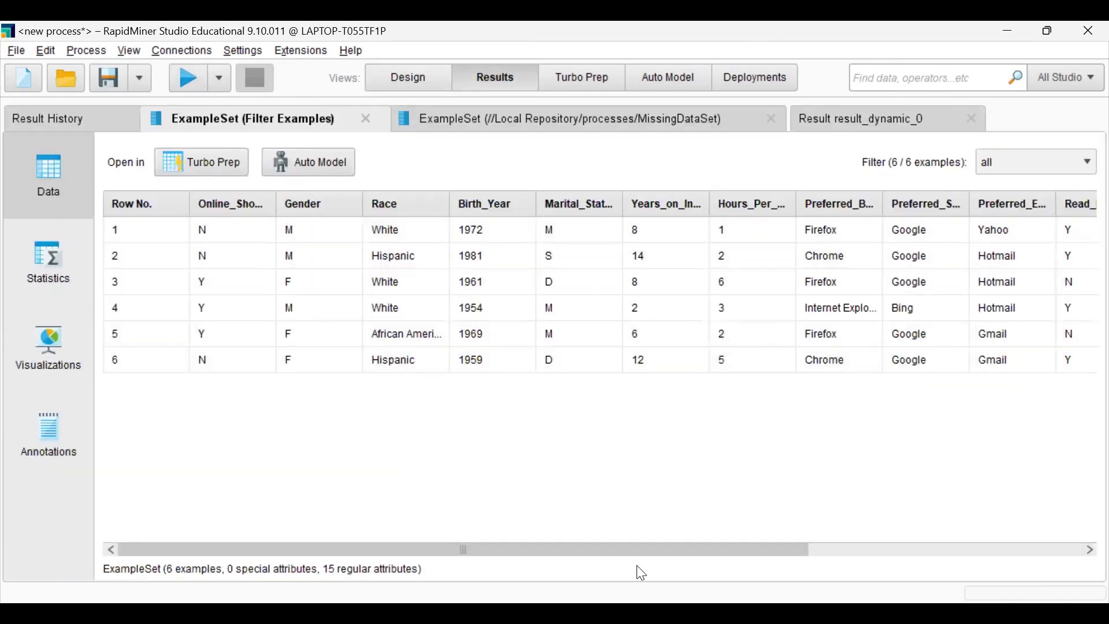
pyautogui.moveTo(636, 547); pyautogui.dragTo(924, 539)
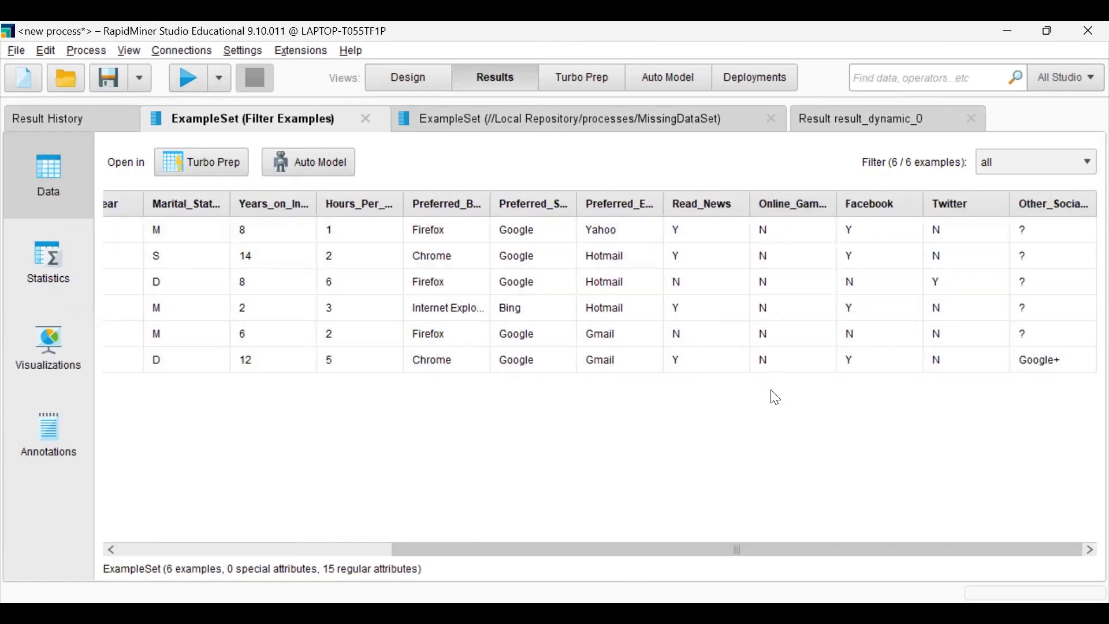
pyautogui.moveTo(854, 541); pyautogui.dragTo(481, 531)
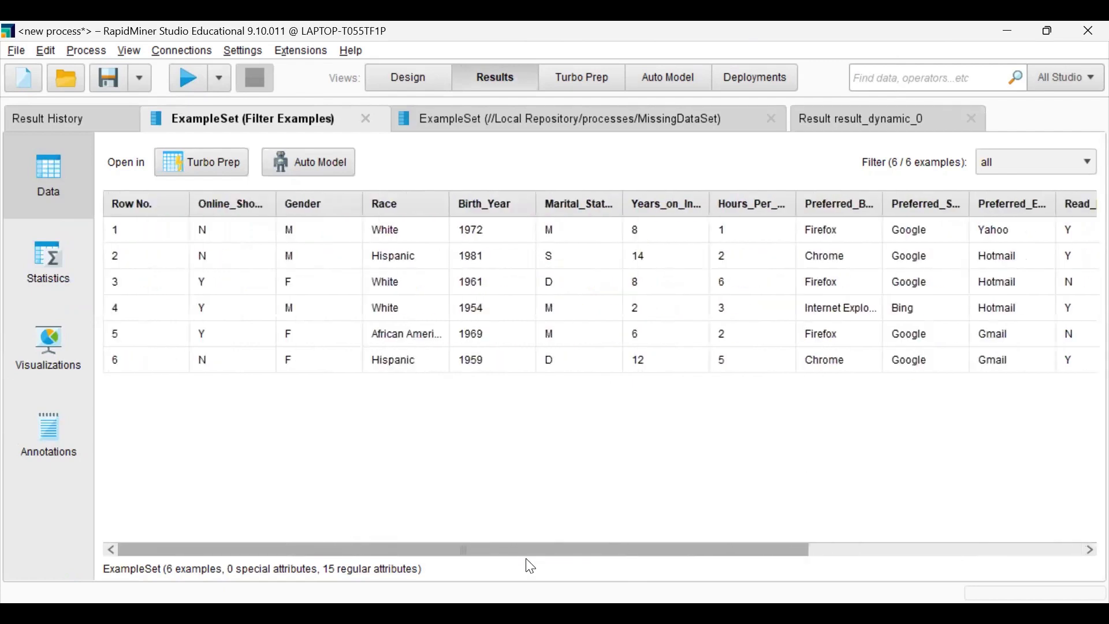
pyautogui.moveTo(531, 567); pyautogui.dragTo(368, 442)
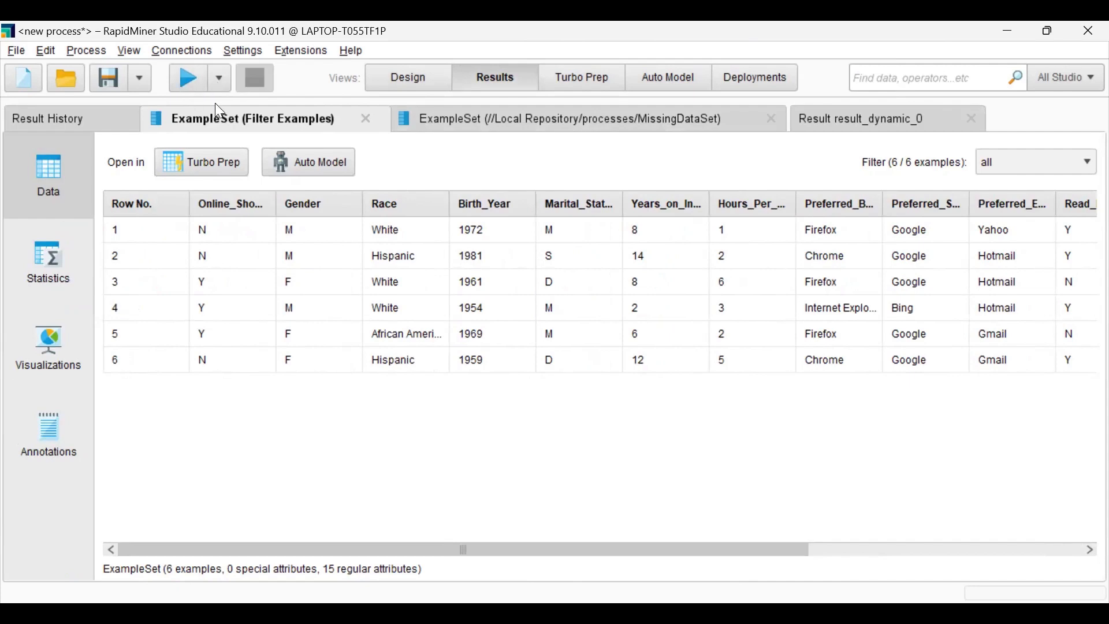
pyautogui.click(450, 122)
pyautogui.click(865, 121)
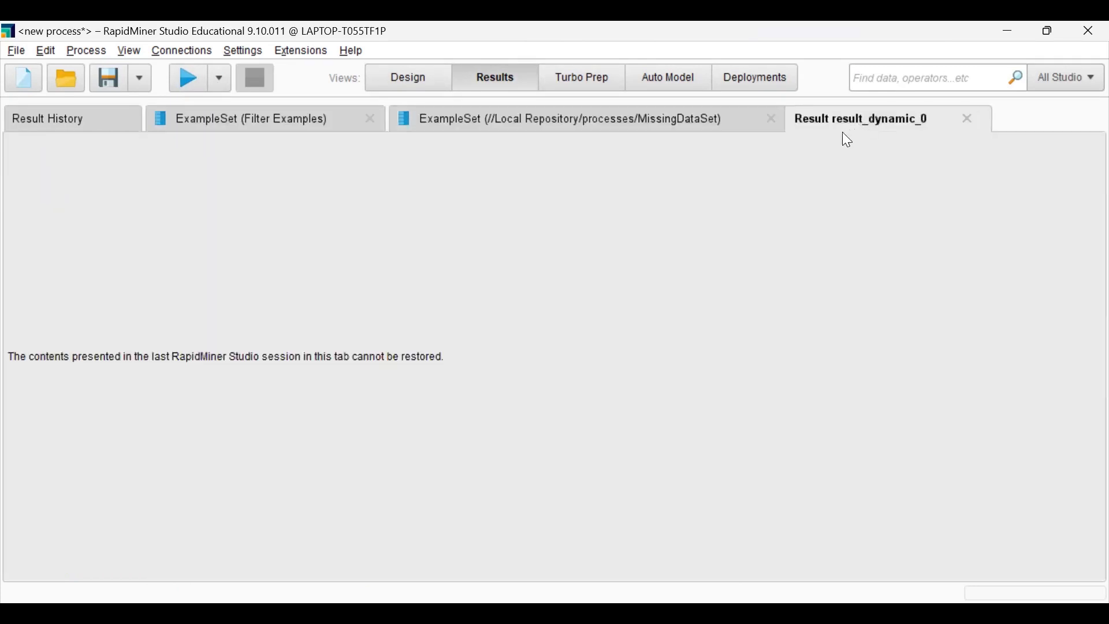
pyautogui.click(674, 116)
pyautogui.click(299, 125)
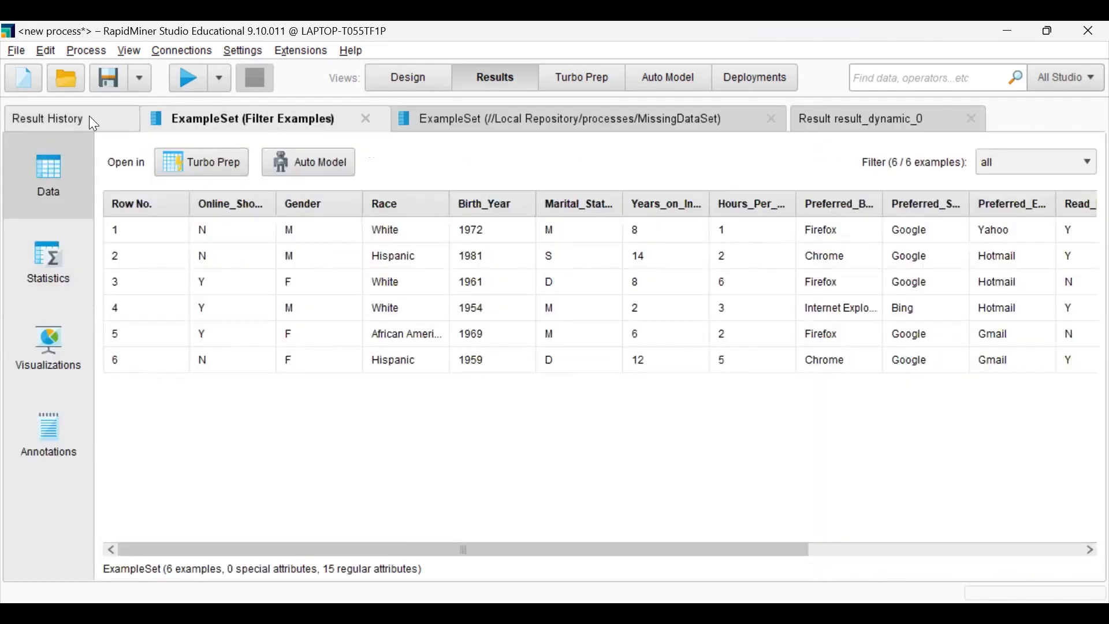
# Examine the statistics of the filtered example set for the missing counts of every attribute.
pyautogui.click(68, 256)
pyautogui.scroll(-3, 486, 396)
pyautogui.scroll(-6, 486, 396)
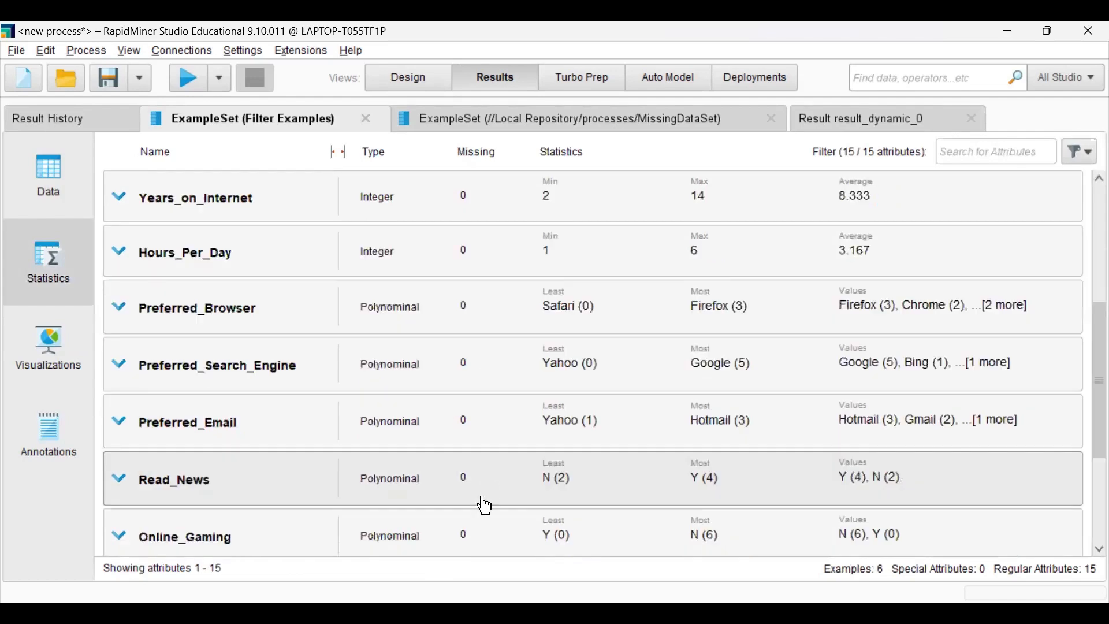
pyautogui.scroll(2, 481, 481)
pyautogui.scroll(7, 456, 260)
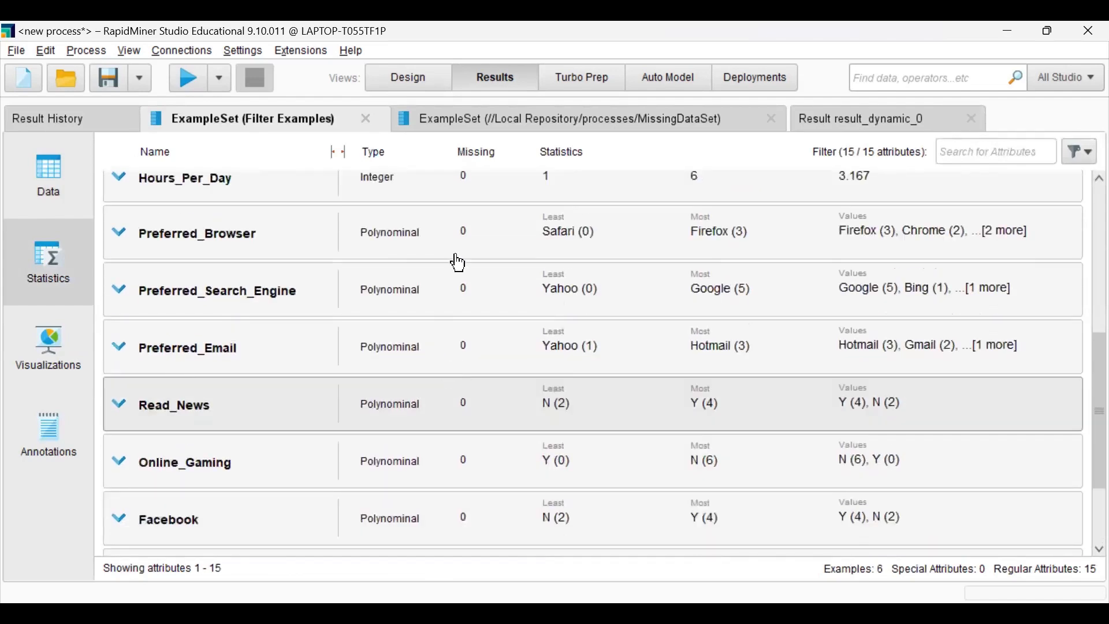
pyautogui.scroll(-8, 468, 261)
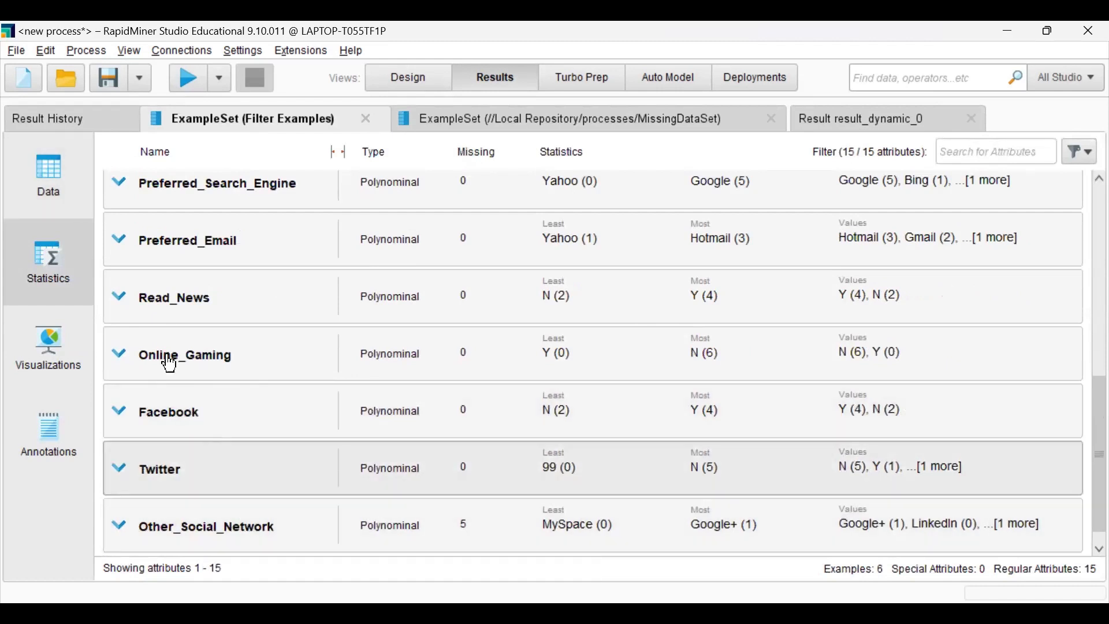
# Review the comparators available for the Online_Gaming filter, close it unchanged, and delete the Filter Examples operator from the process.
pyautogui.click(411, 79)
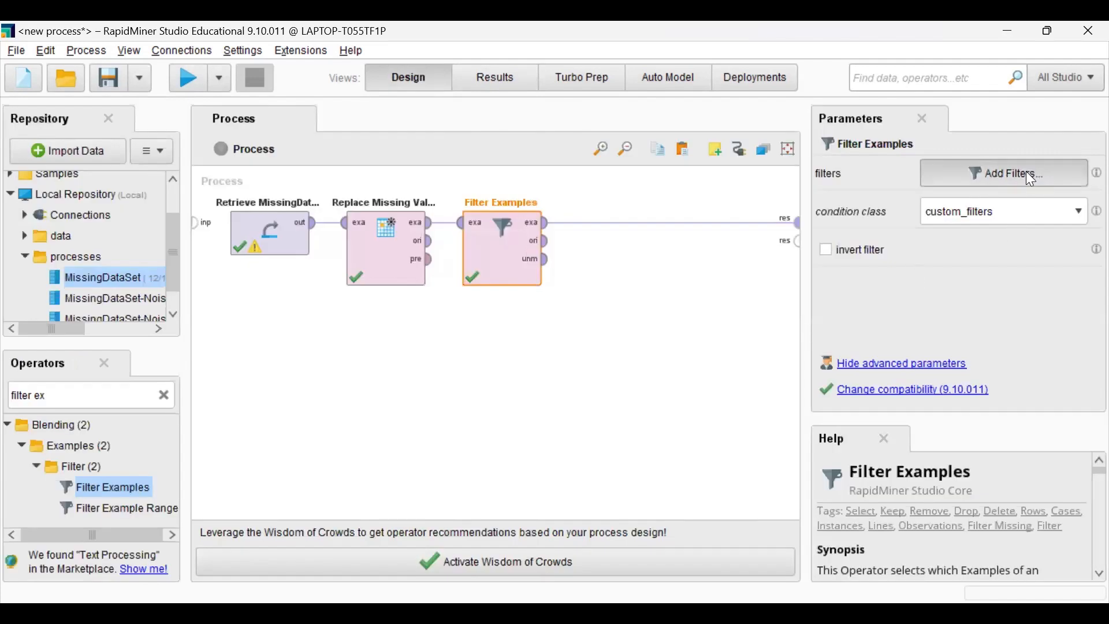
pyautogui.click(1026, 171)
pyautogui.click(508, 169)
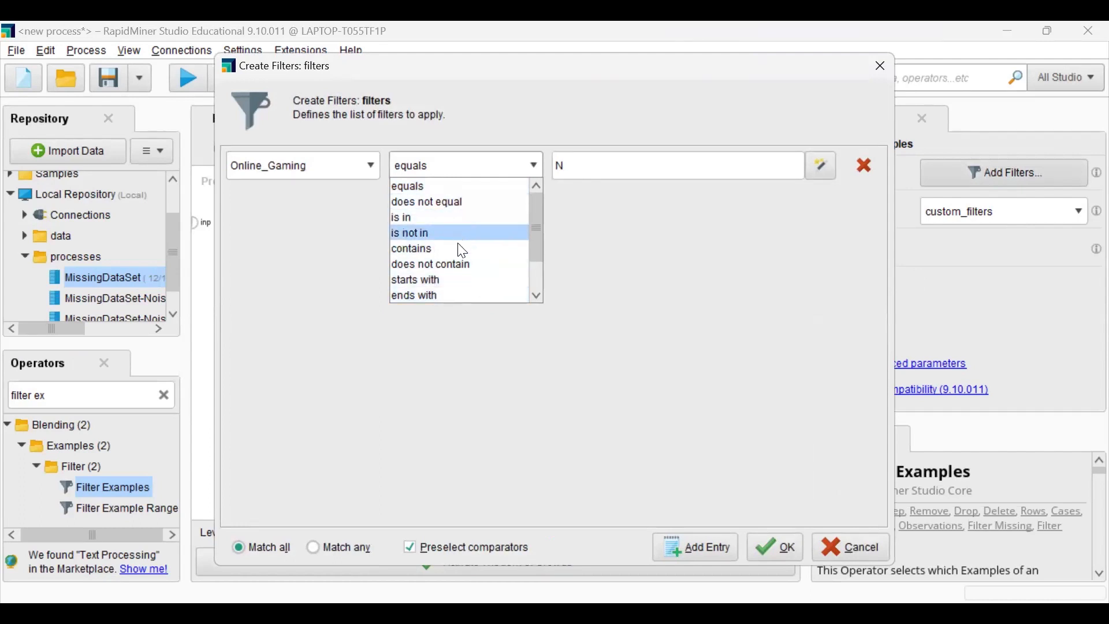
pyautogui.click(599, 236)
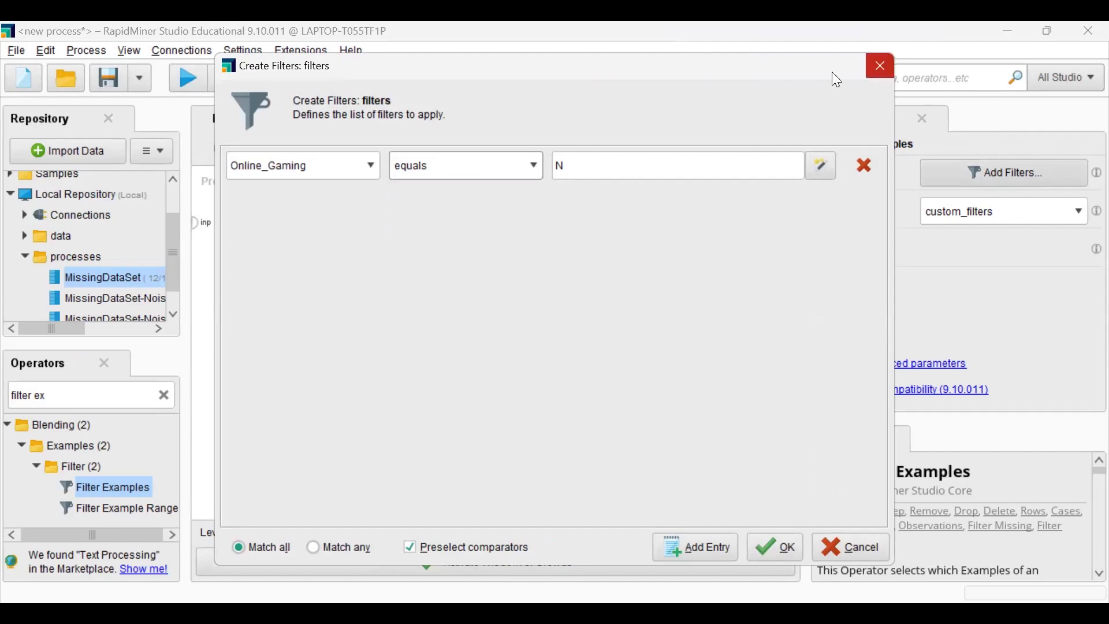
pyautogui.click(881, 66)
pyautogui.rightClick(498, 261)
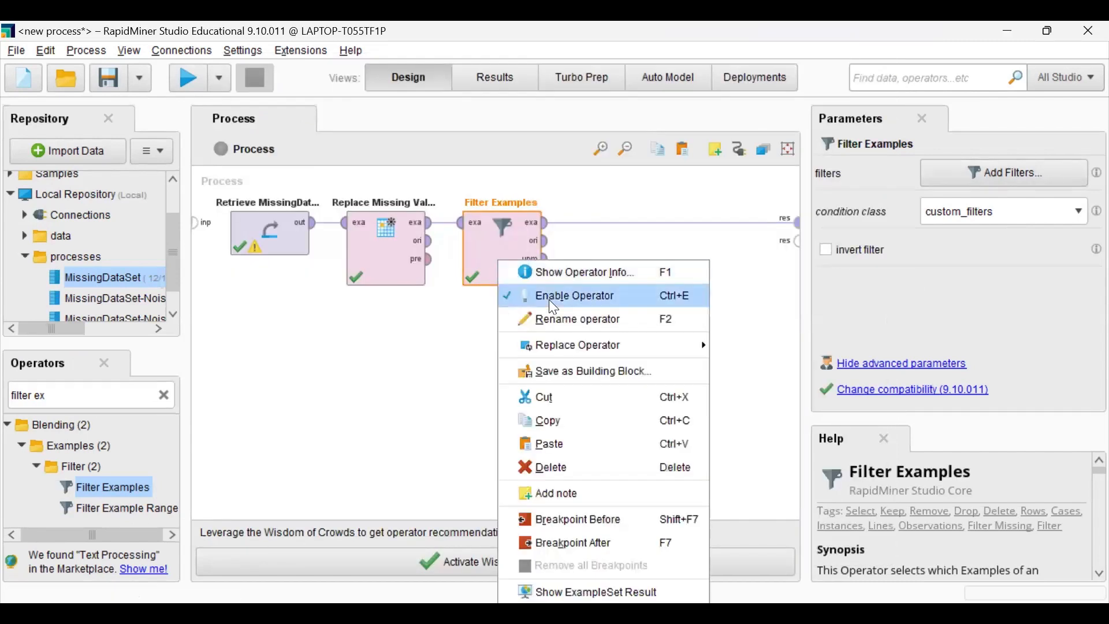
pyautogui.click(563, 467)
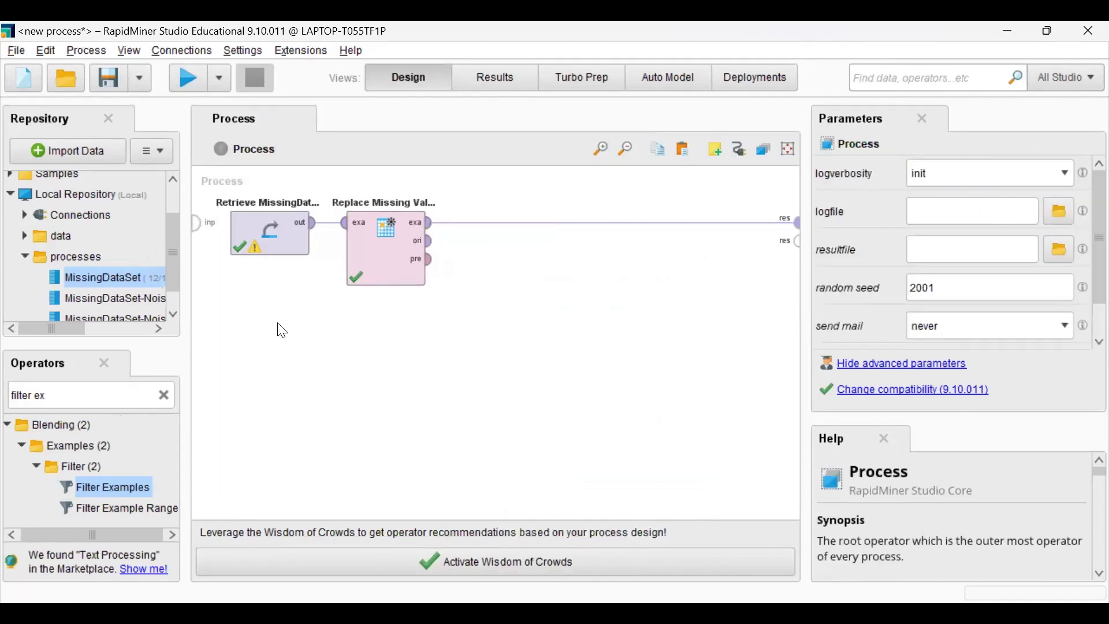
# Compare the attribute statistics of the filtered example set with those of the original MissingDataSet in the results.
pyautogui.click(491, 74)
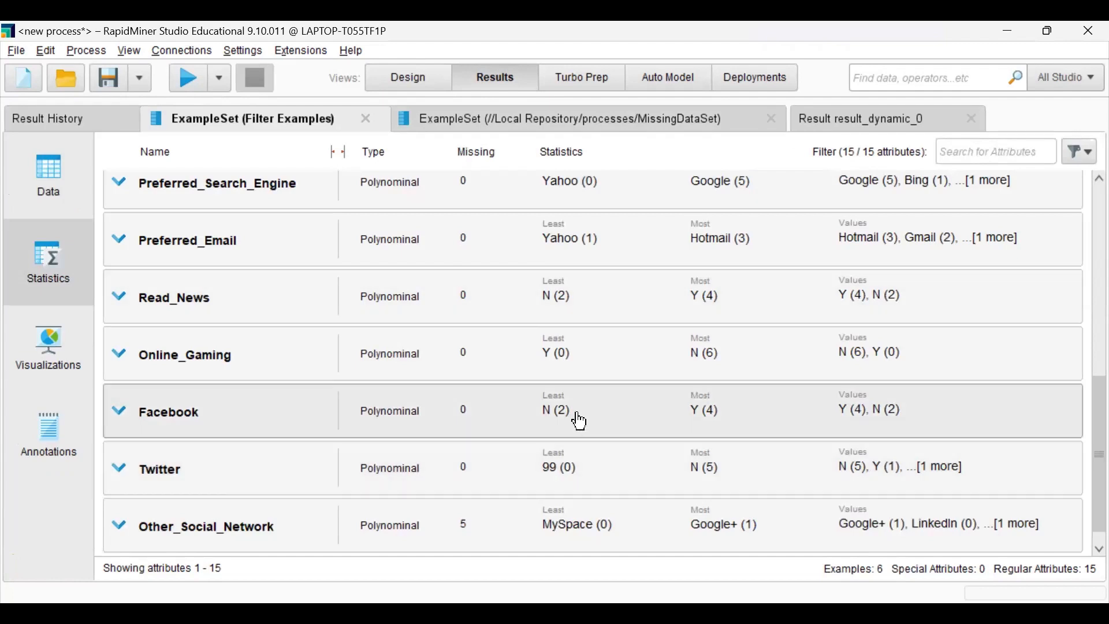
pyautogui.scroll(5, 581, 422)
pyautogui.click(530, 121)
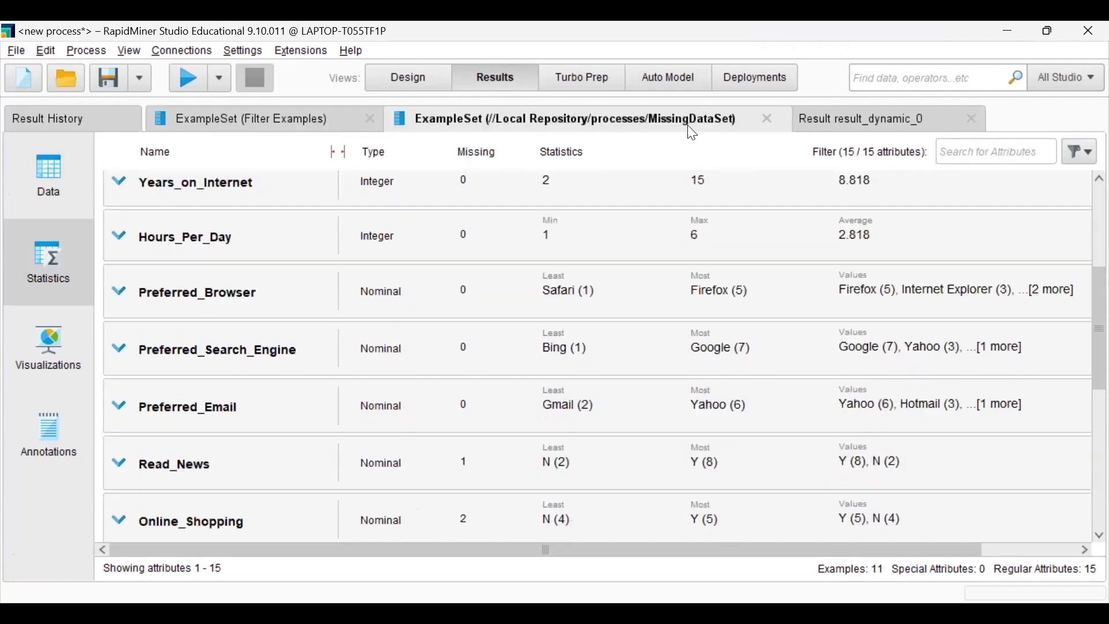
pyautogui.click(175, 114)
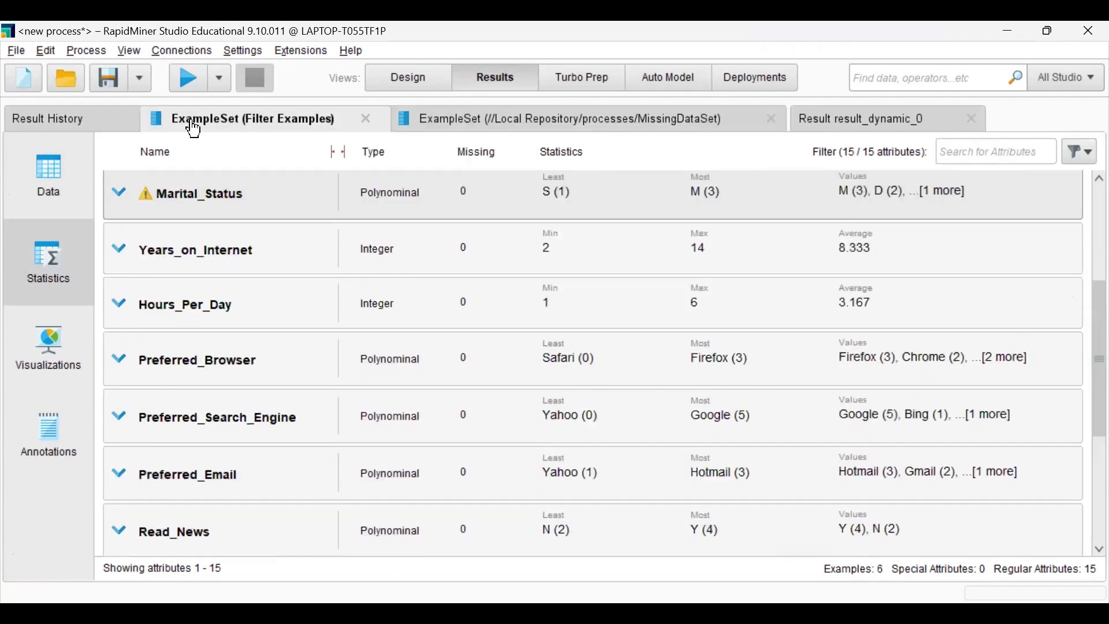
# Examine the rows of the original MissingDataSet in its data table, across the remaining columns.
pyautogui.click(81, 196)
pyautogui.click(450, 118)
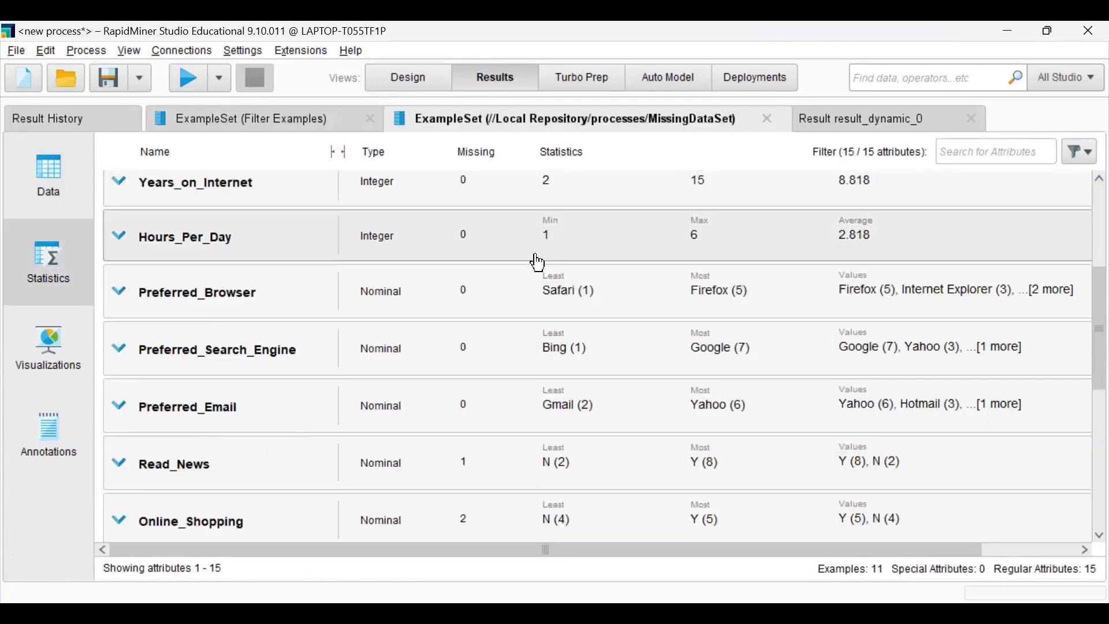
pyautogui.click(49, 176)
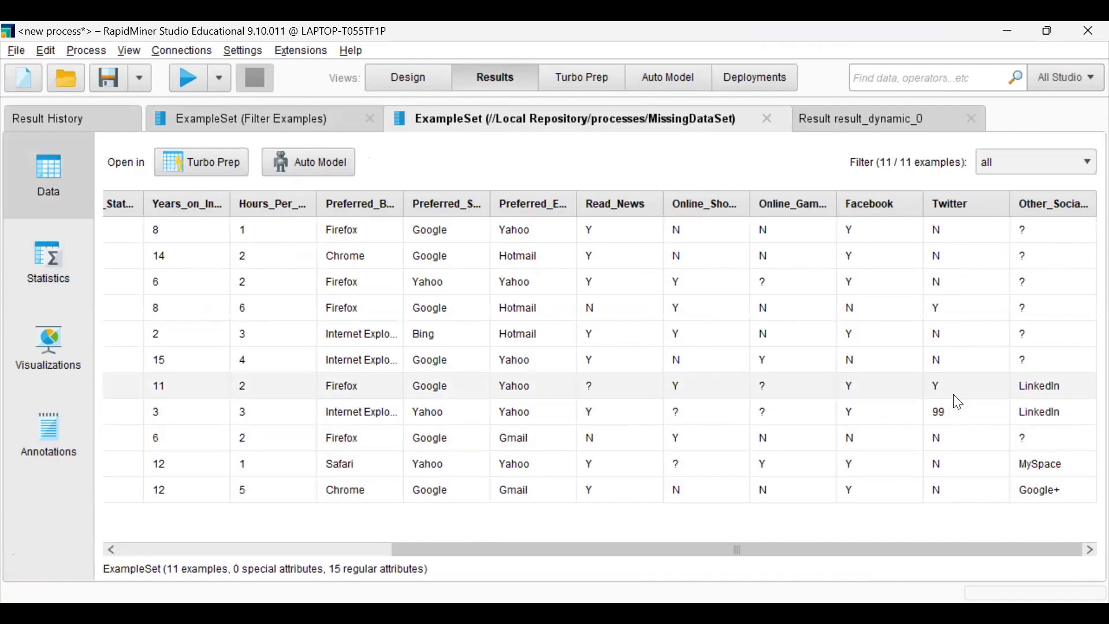
# Set the Replace Missing Values operator's attribute filter type to all and its default replacement to average.
pyautogui.click(410, 85)
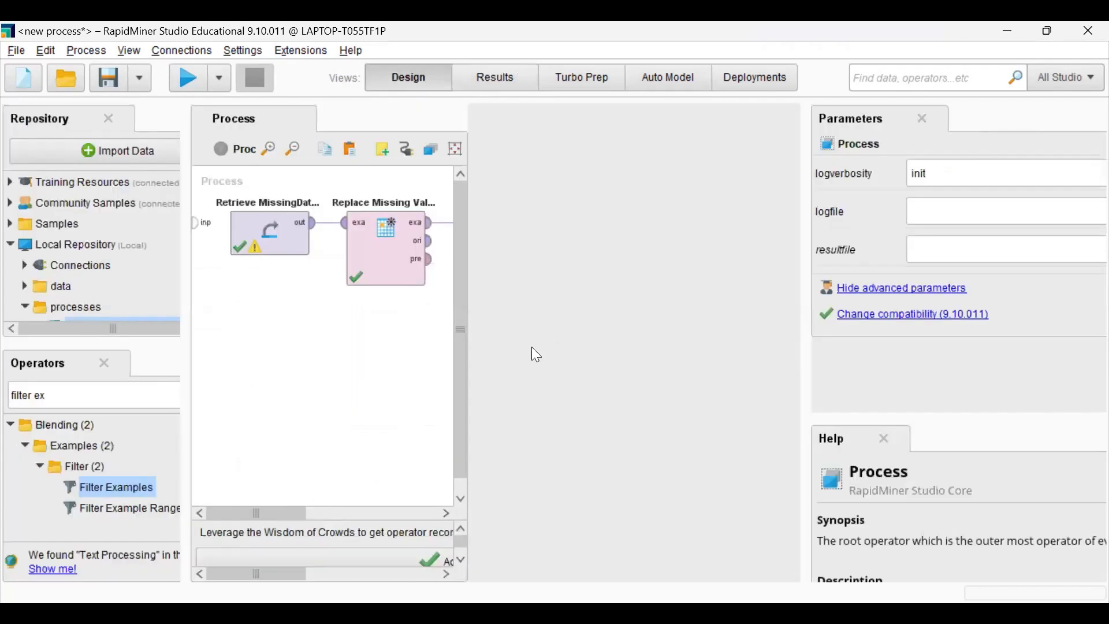
pyautogui.click(385, 270)
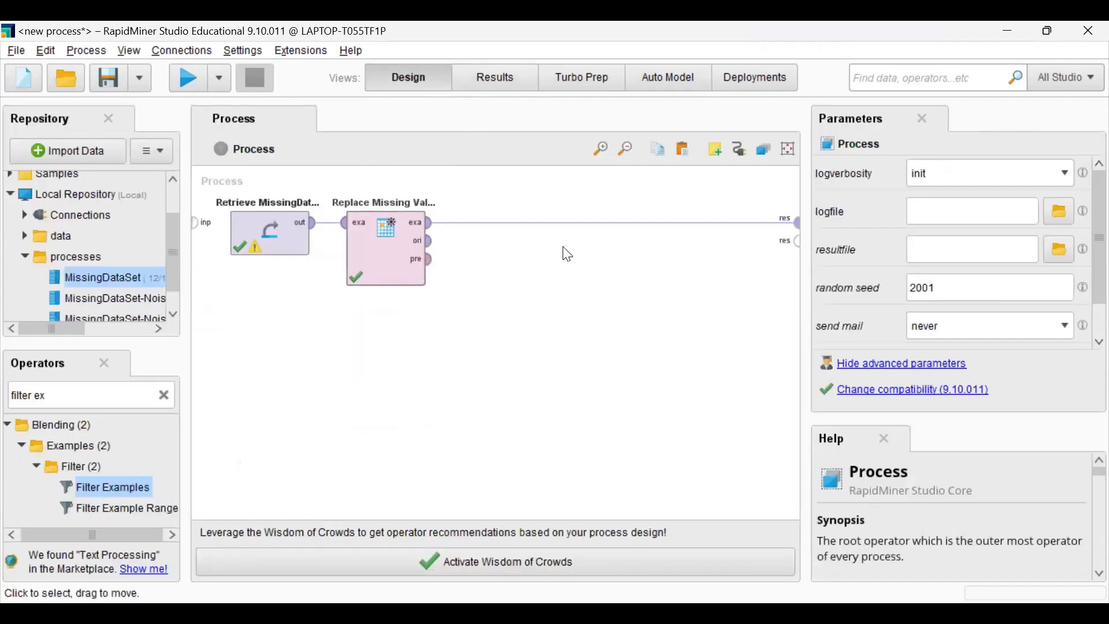
pyautogui.click(999, 218)
pyautogui.click(1001, 229)
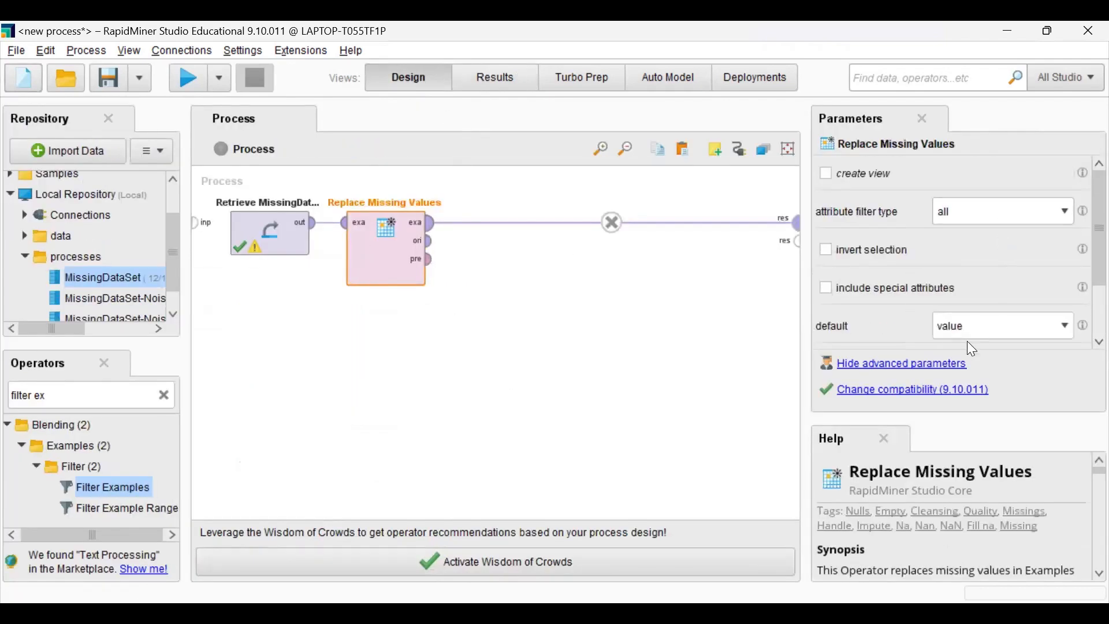
pyautogui.click(1004, 324)
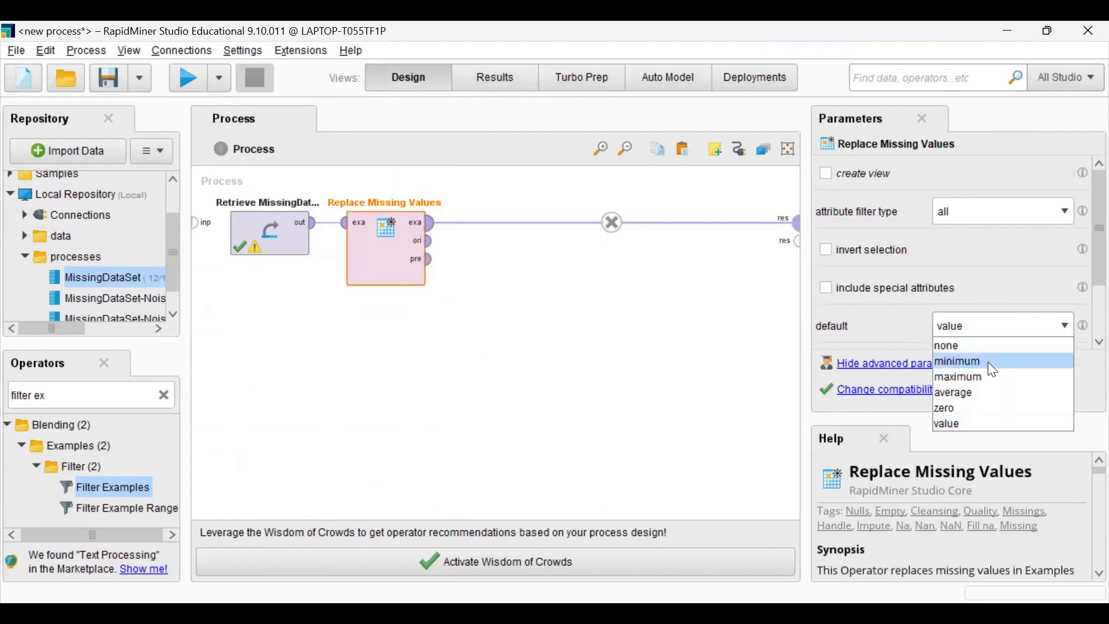
pyautogui.click(976, 402)
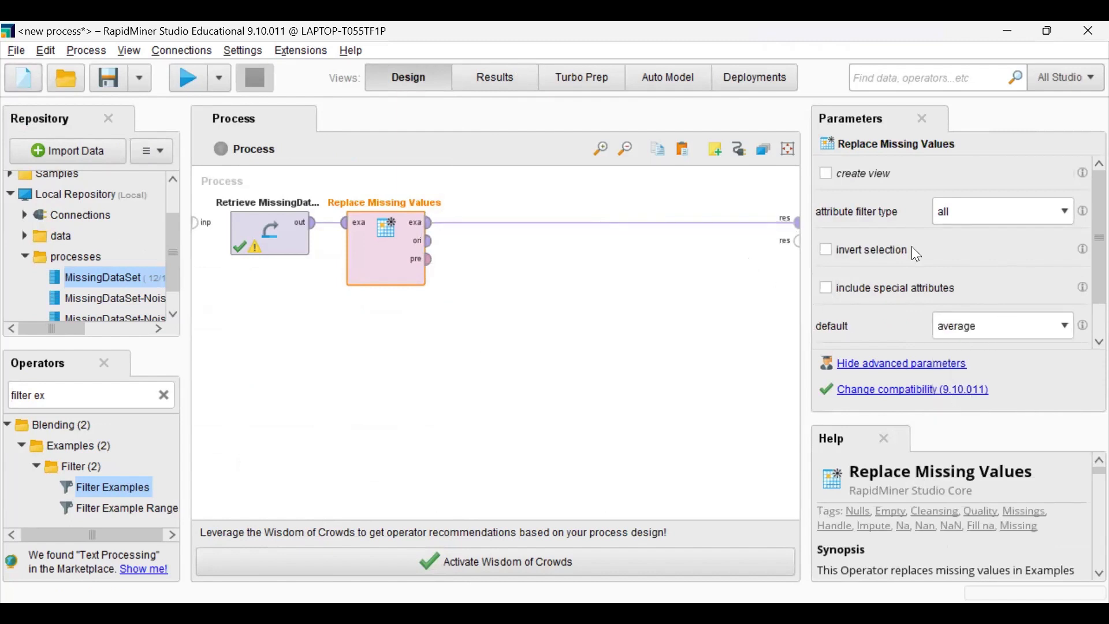
pyautogui.scroll(-2, 912, 248)
pyautogui.scroll(2, 948, 347)
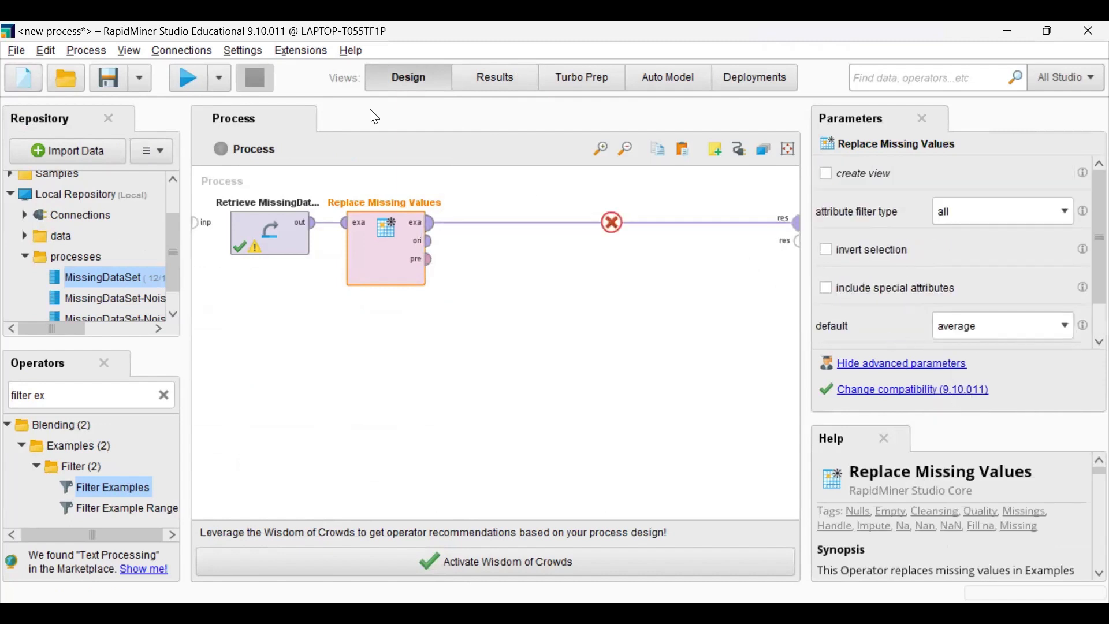
# Run the process and examine the replaced values in every column of the resulting example set.
pyautogui.press('F11')
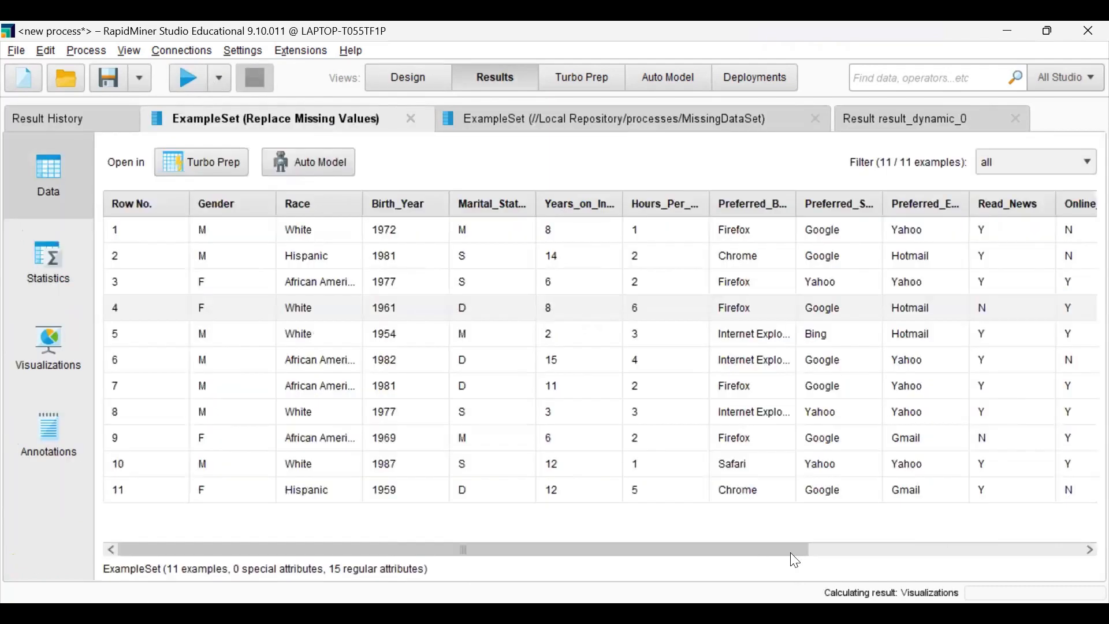
pyautogui.hscroll(5, 551, 318)
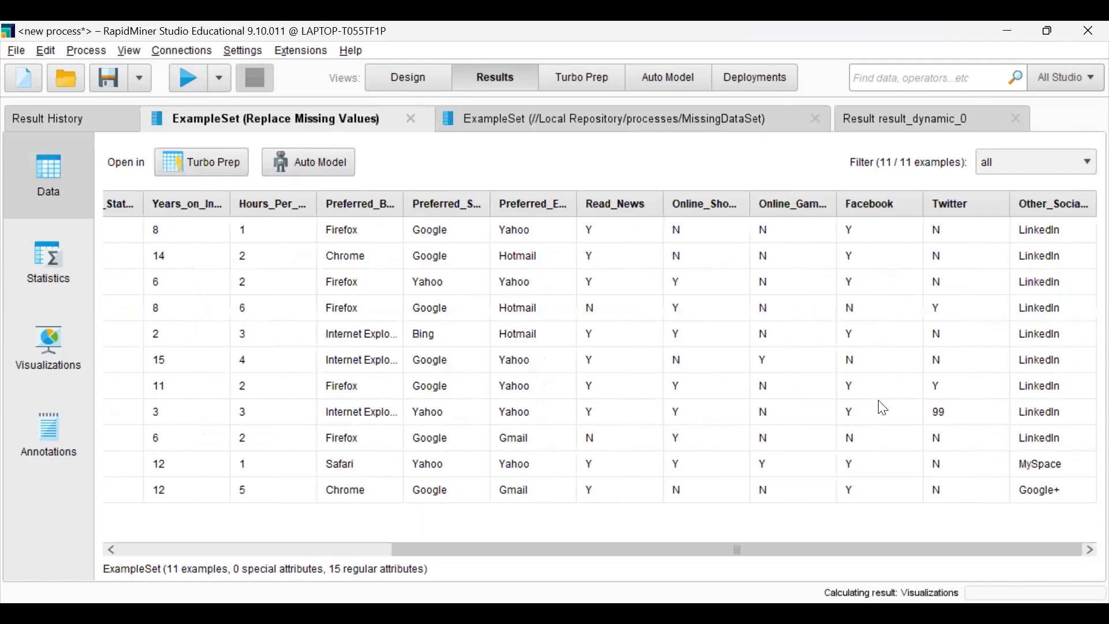
# Find the Replace operator and insert it into the process between Replace Missing Values and the result port.
pyautogui.click(409, 83)
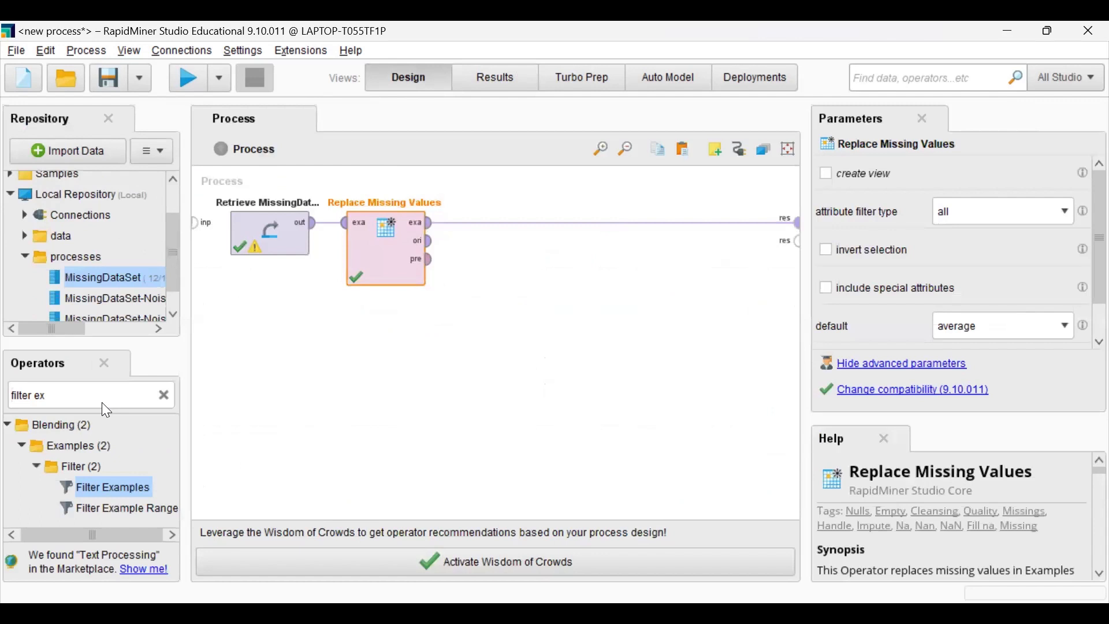
pyautogui.click(143, 399)
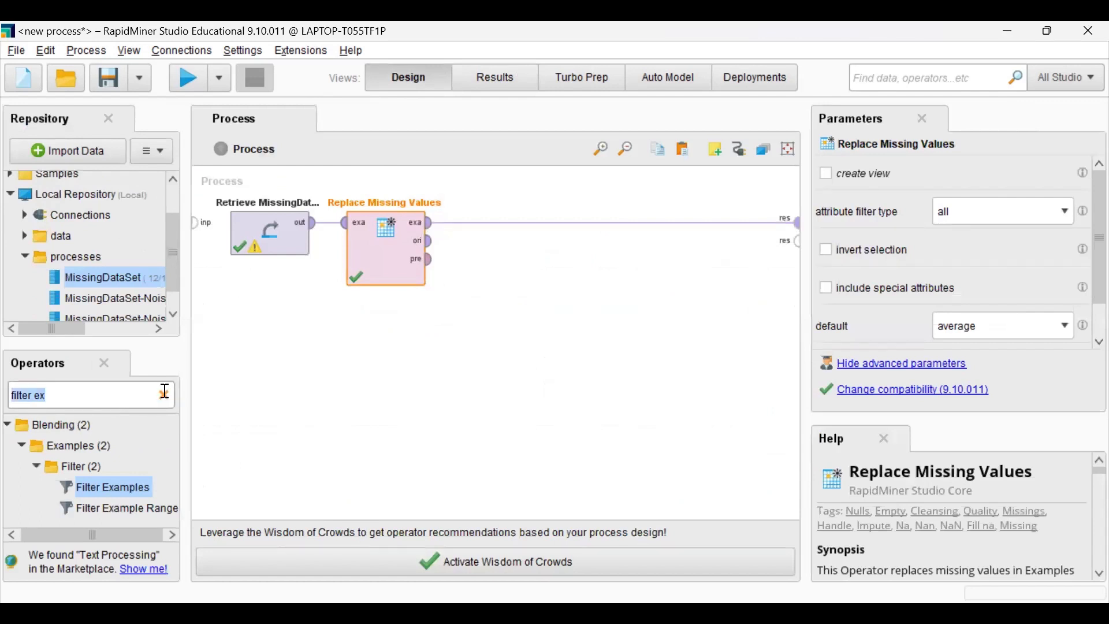
pyautogui.click(164, 394)
pyautogui.write('reo')
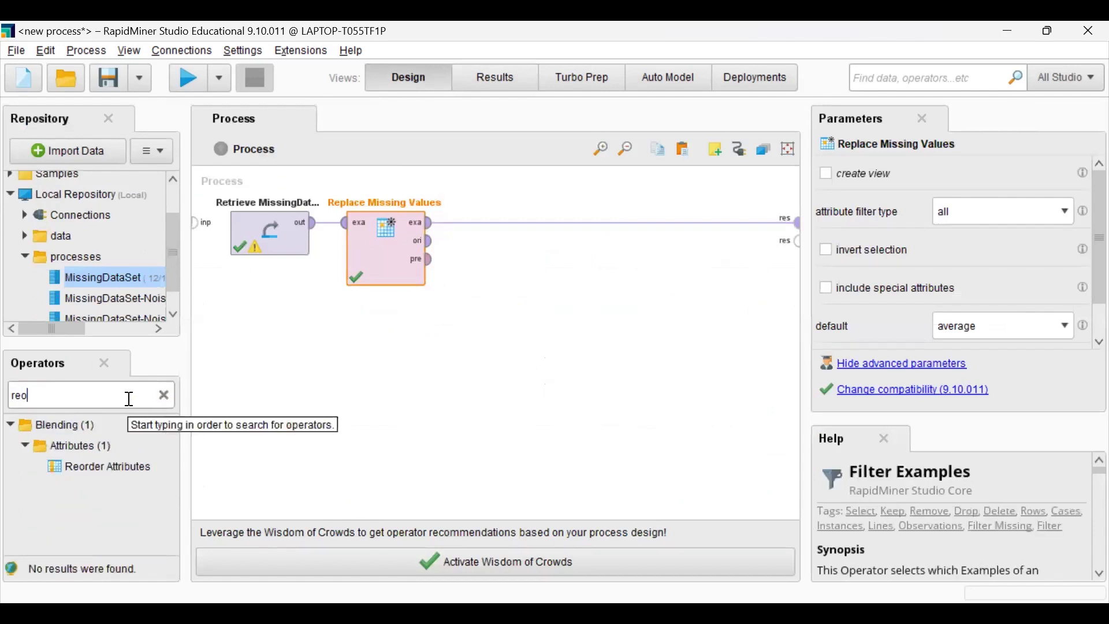
pyautogui.press('BackSpace')
pyautogui.write('plac')
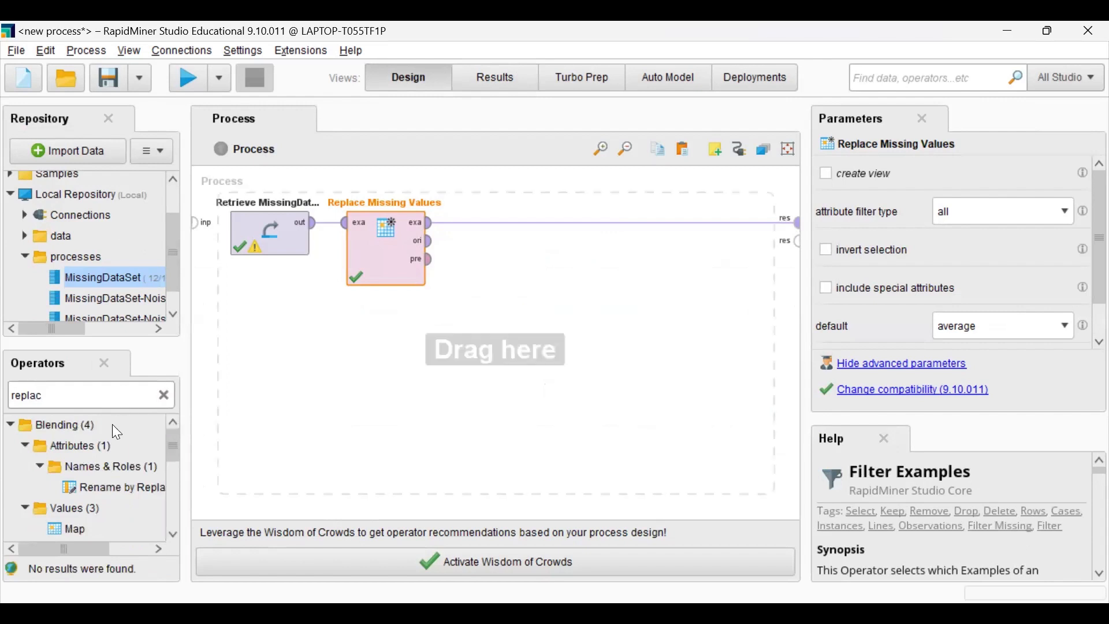
pyautogui.press('BackSpace')
pyautogui.scroll(-2, 109, 485)
pyautogui.moveTo(101, 504); pyautogui.dragTo(496, 233)
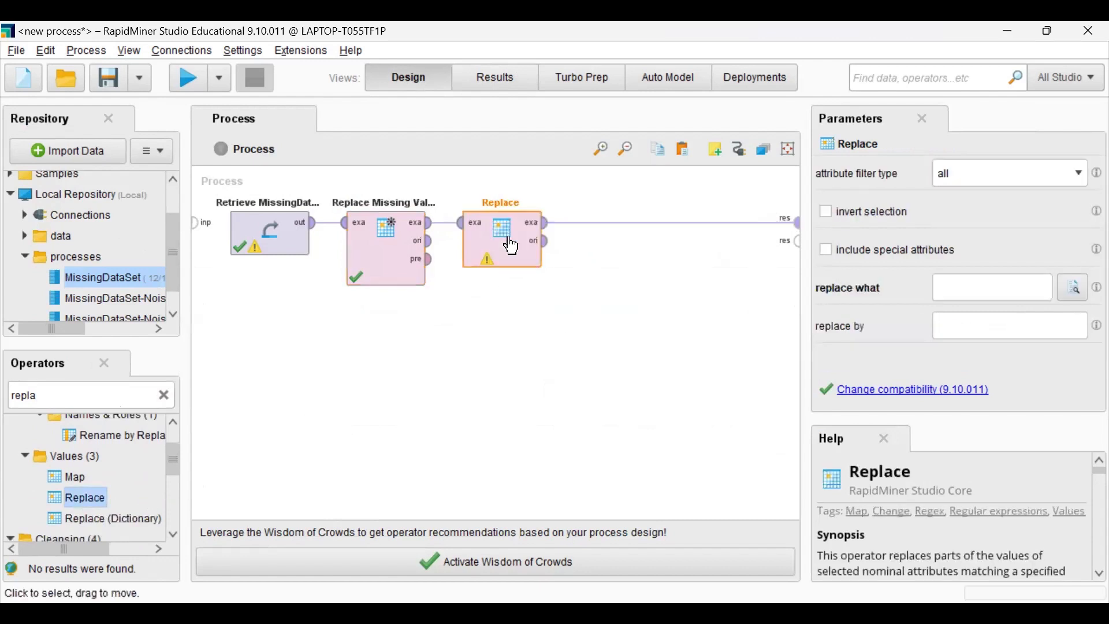
# Review the Replace operator's attribute filter types and check the result columns for the value that needs correcting.
pyautogui.click(972, 181)
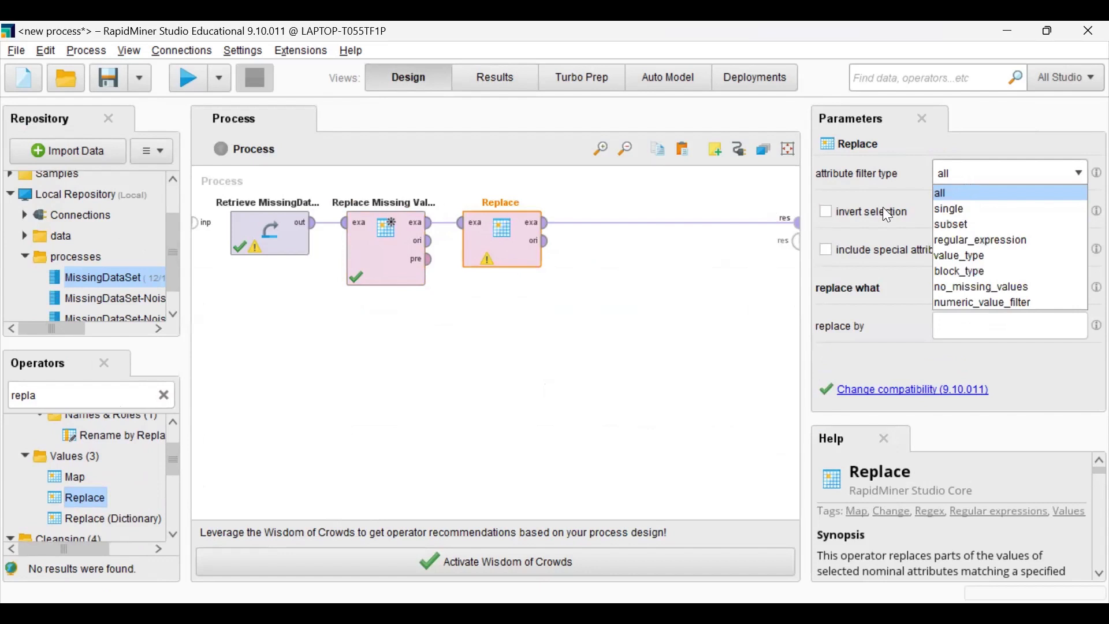
pyautogui.click(573, 289)
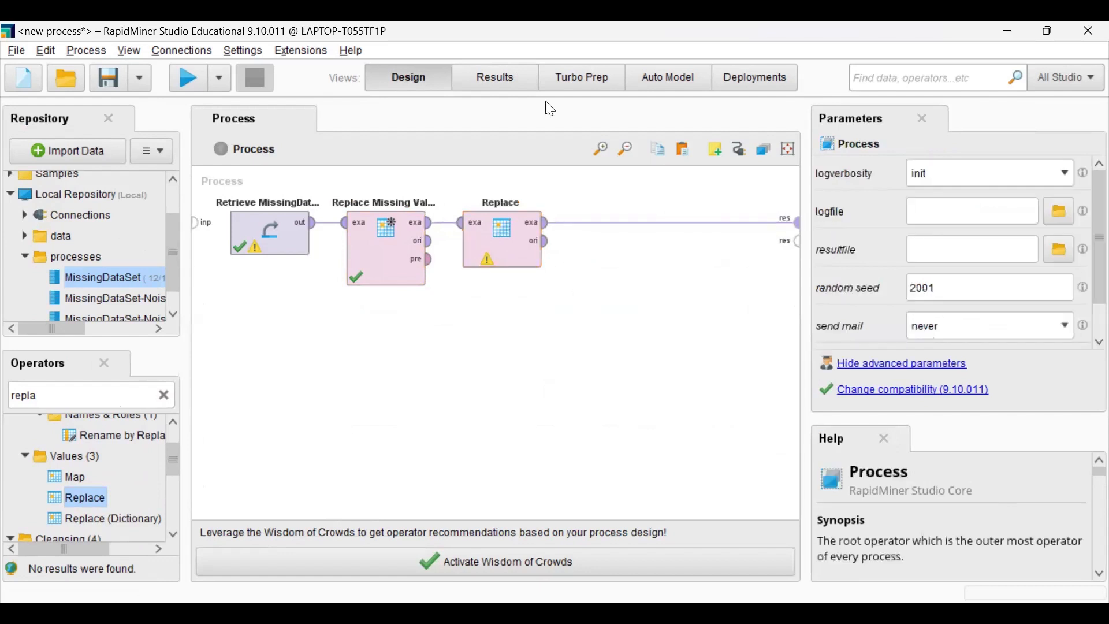
pyautogui.click(473, 81)
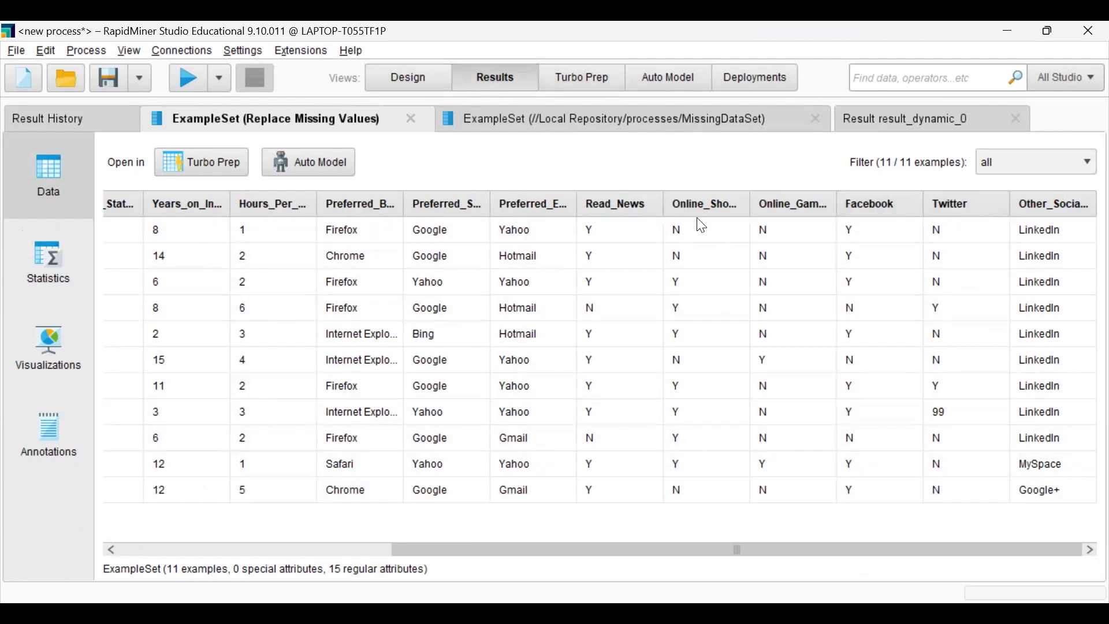
# Set the Replace operator's attribute filter type to single and choose Twitter as its attribute.
pyautogui.click(424, 78)
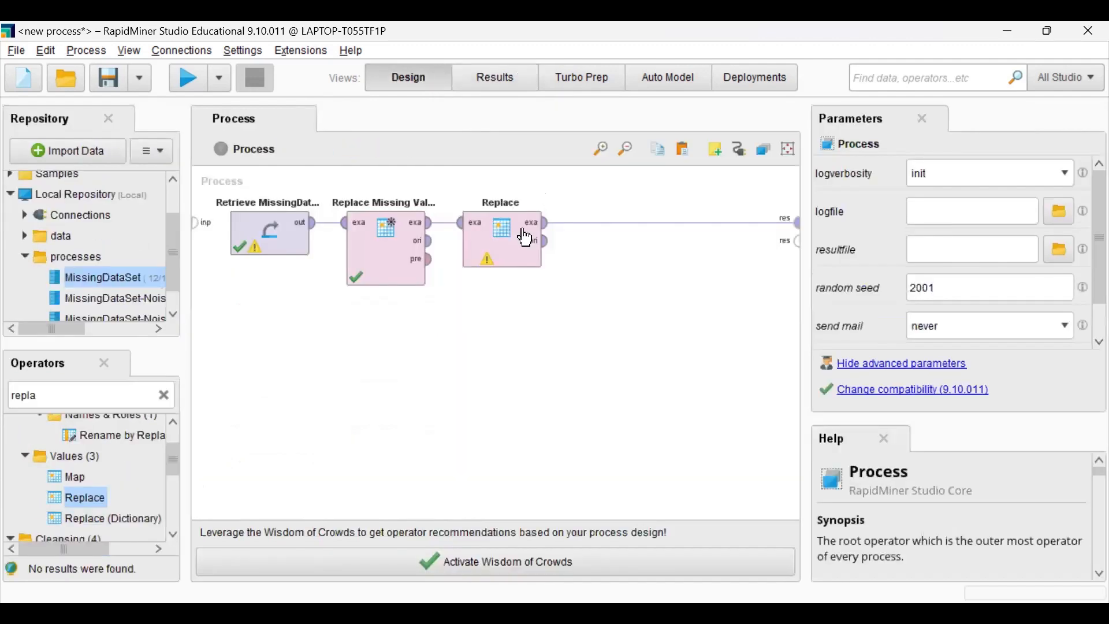
pyautogui.click(503, 237)
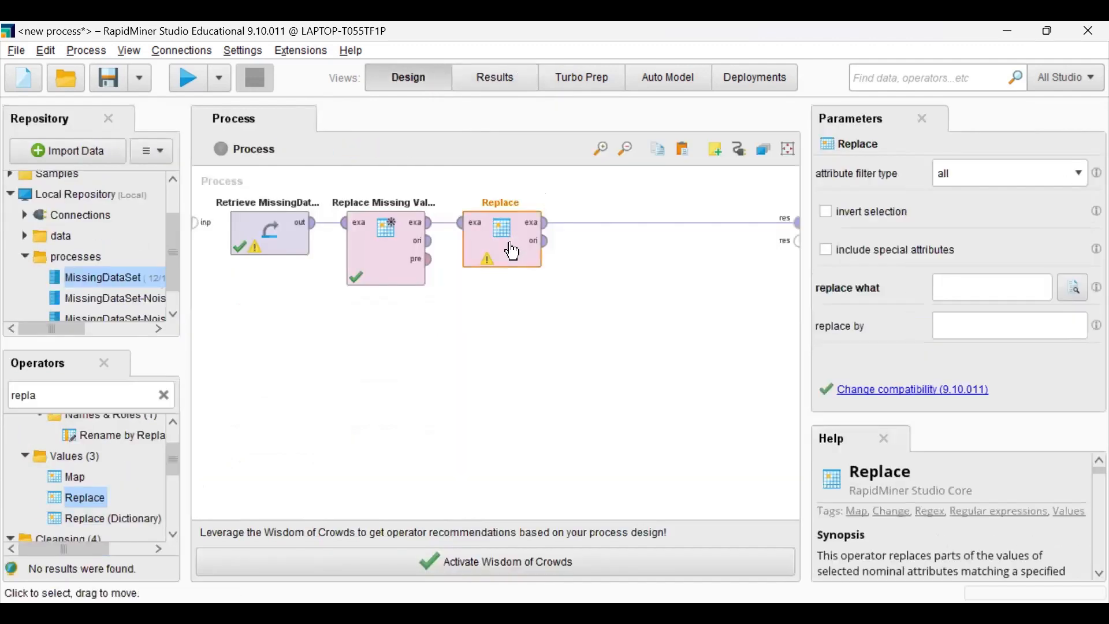
pyautogui.click(1022, 177)
pyautogui.click(1000, 207)
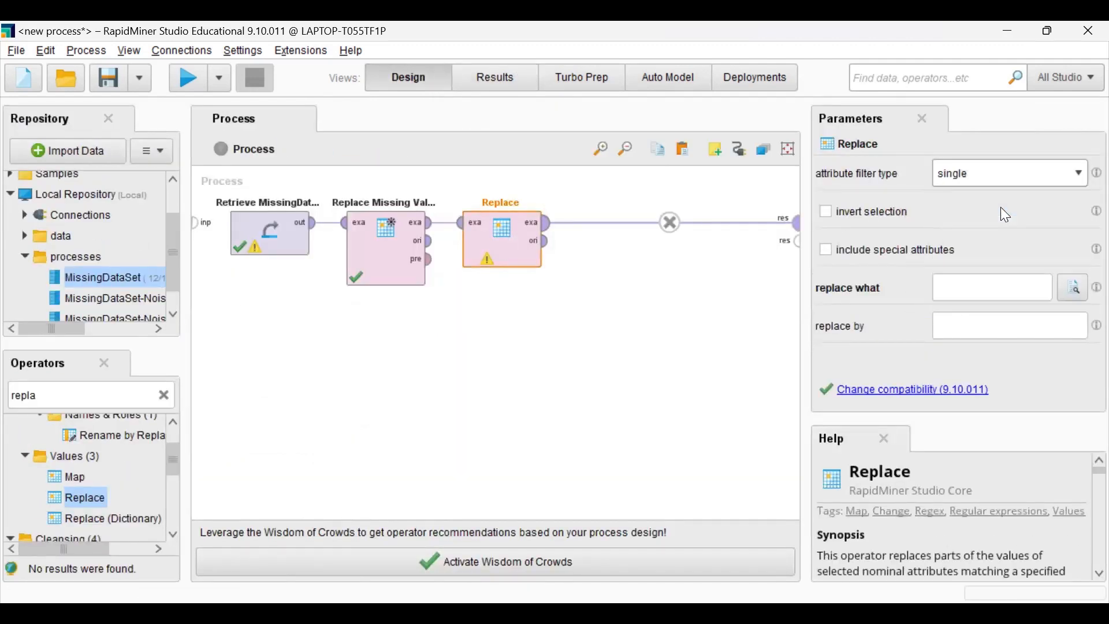
pyautogui.click(1065, 212)
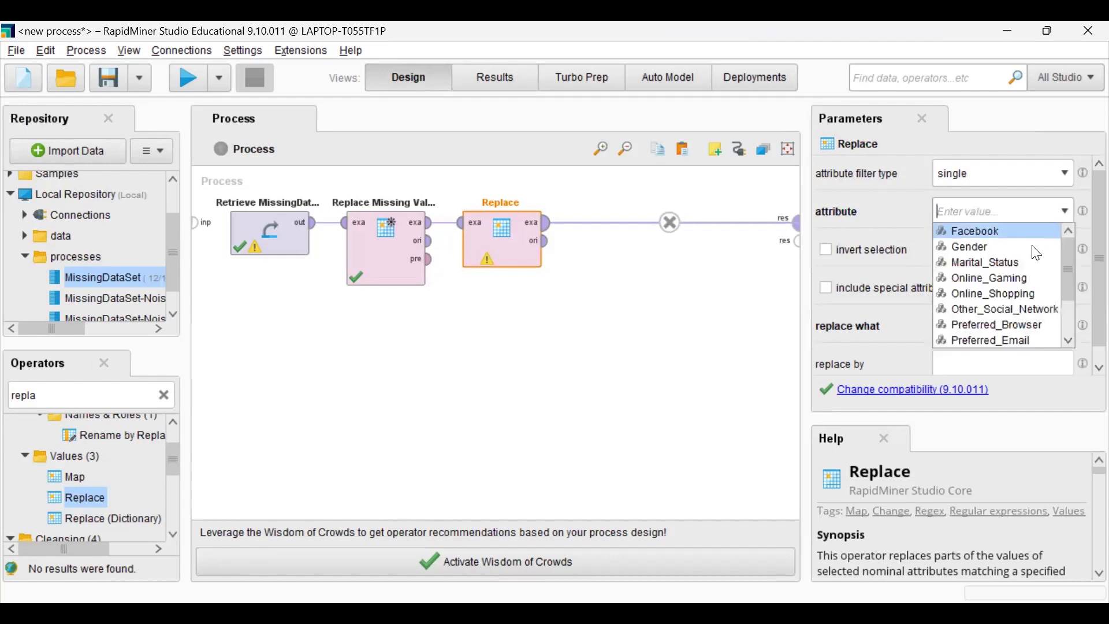
pyautogui.scroll(-1, 1007, 334)
pyautogui.click(1007, 335)
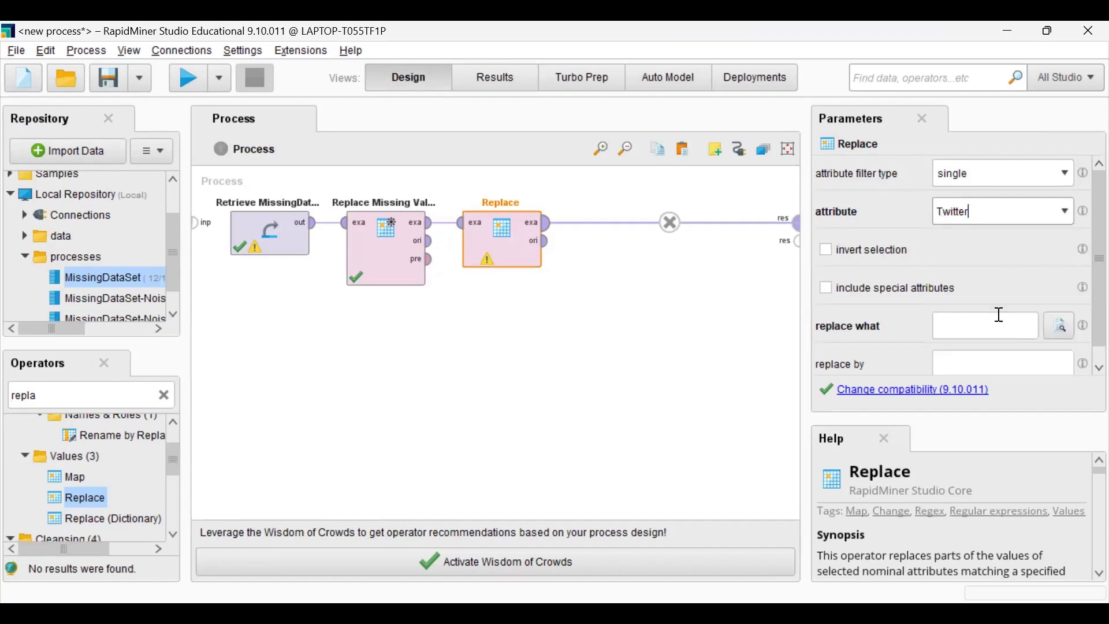
pyautogui.scroll(-1, 1007, 334)
pyautogui.click(1015, 312)
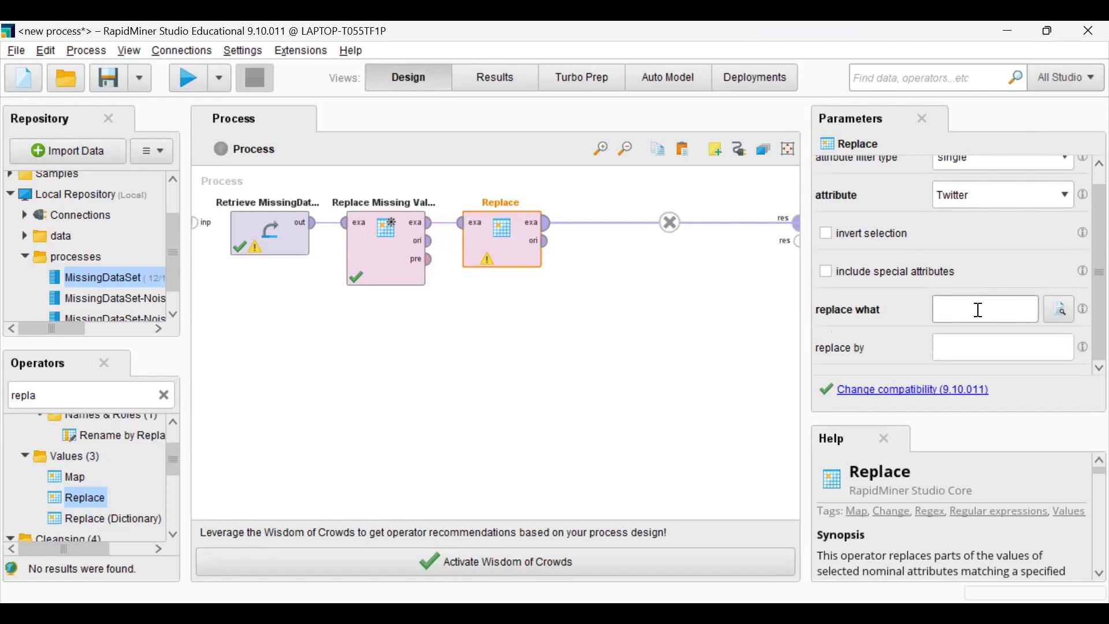
pyautogui.write('N')
pyautogui.click(513, 76)
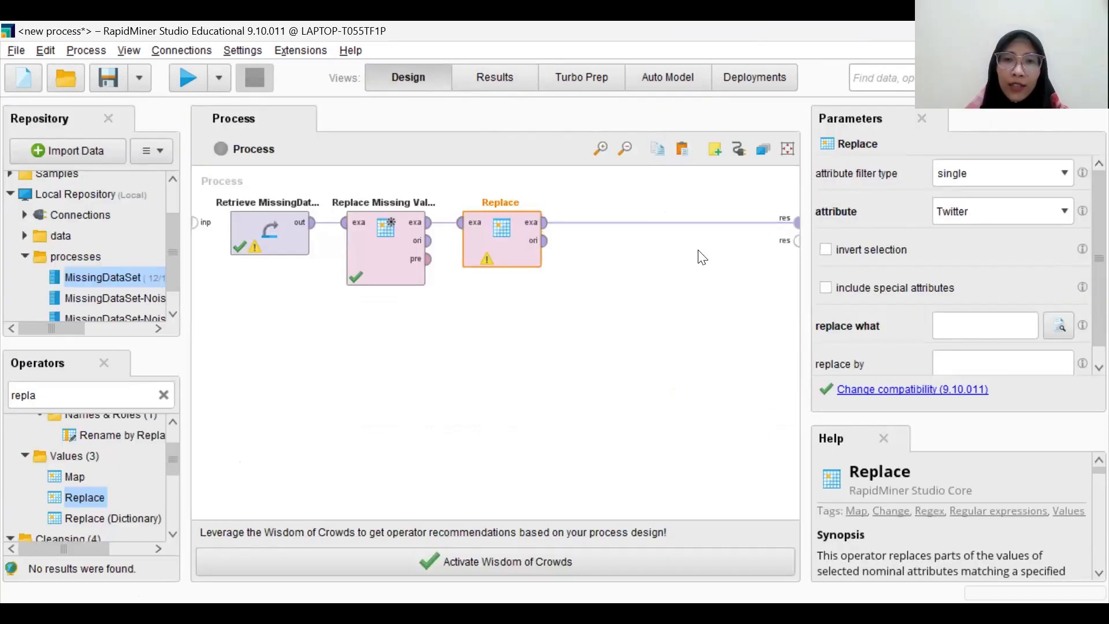
# Set the Replace operator to replace N in Twitter with an empty replacement, and run the process to examine the result.
pyautogui.scroll(-1, 985, 278)
pyautogui.scroll(1, 983, 279)
pyautogui.scroll(-1, 980, 329)
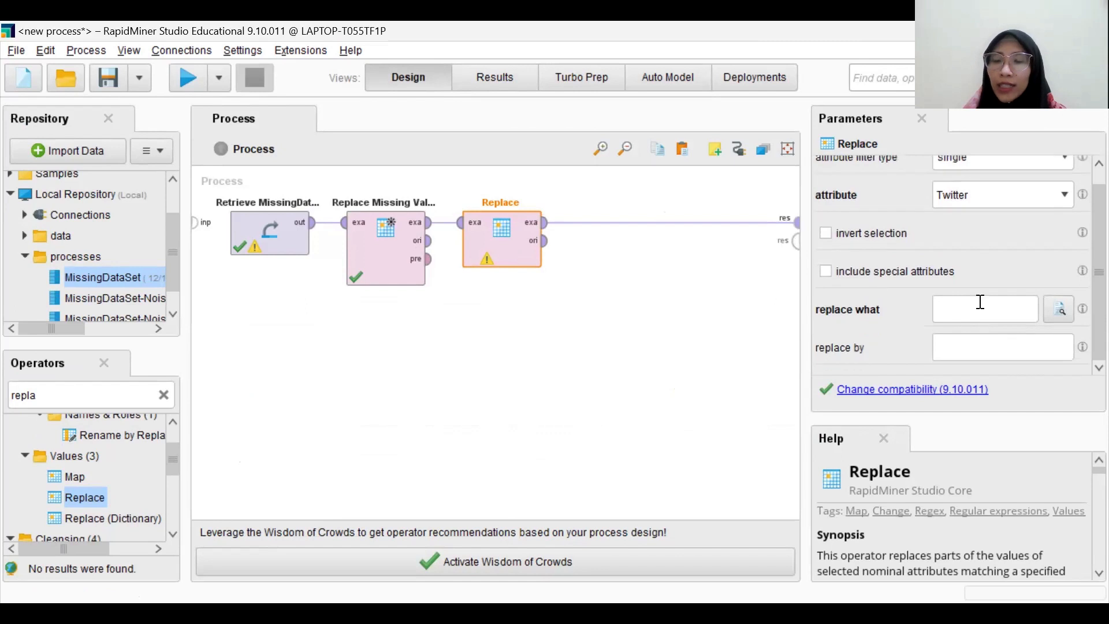
pyautogui.click(979, 308)
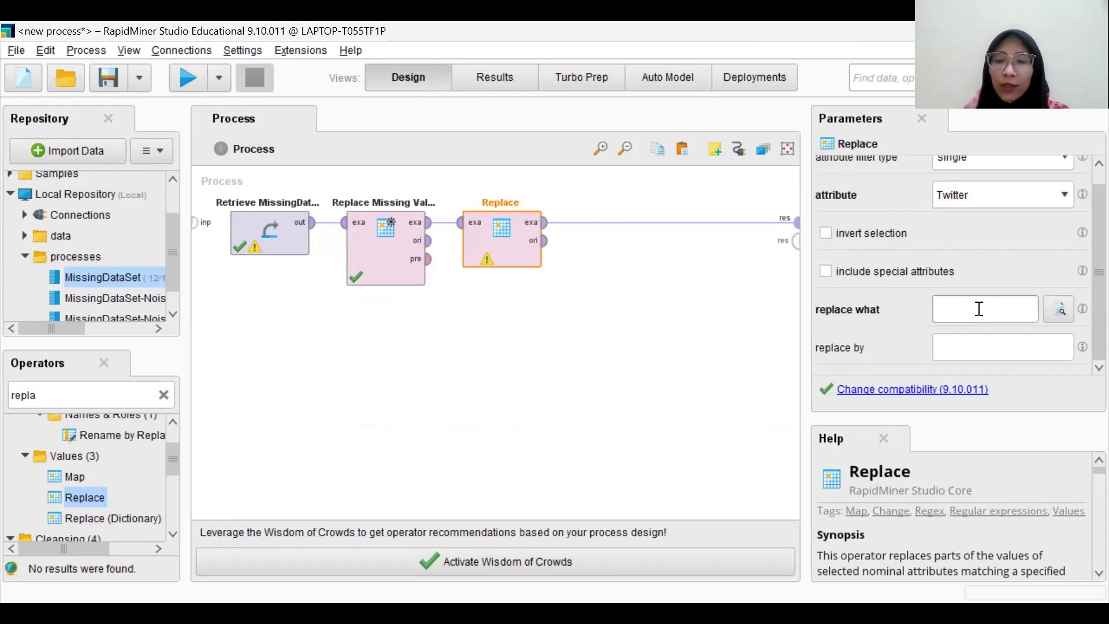
pyautogui.write('N')
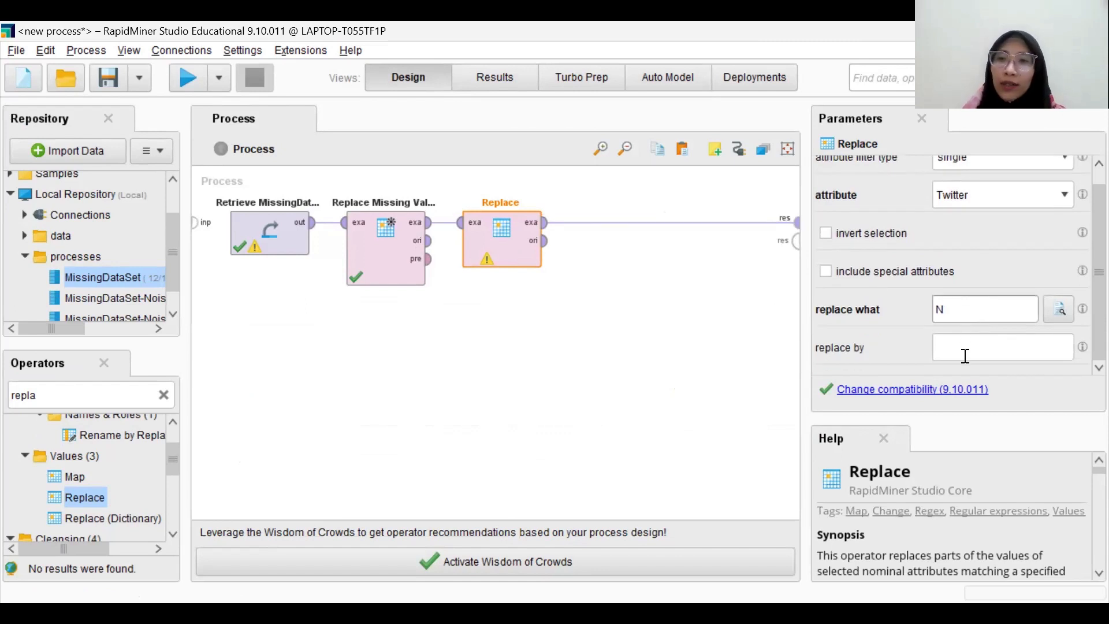
pyautogui.click(933, 348)
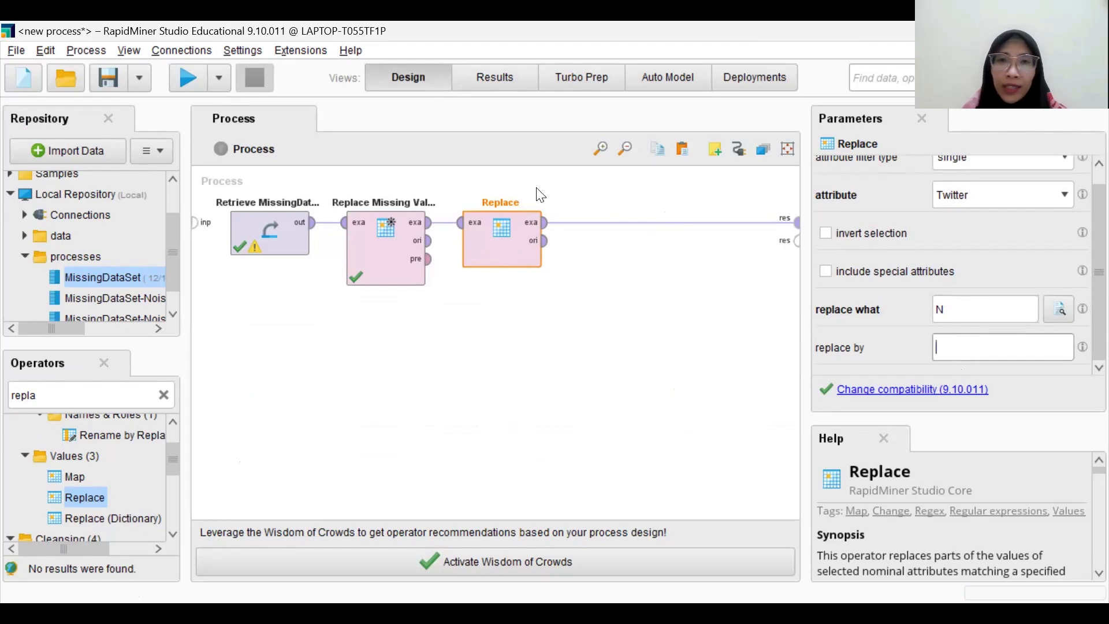
pyautogui.click(200, 79)
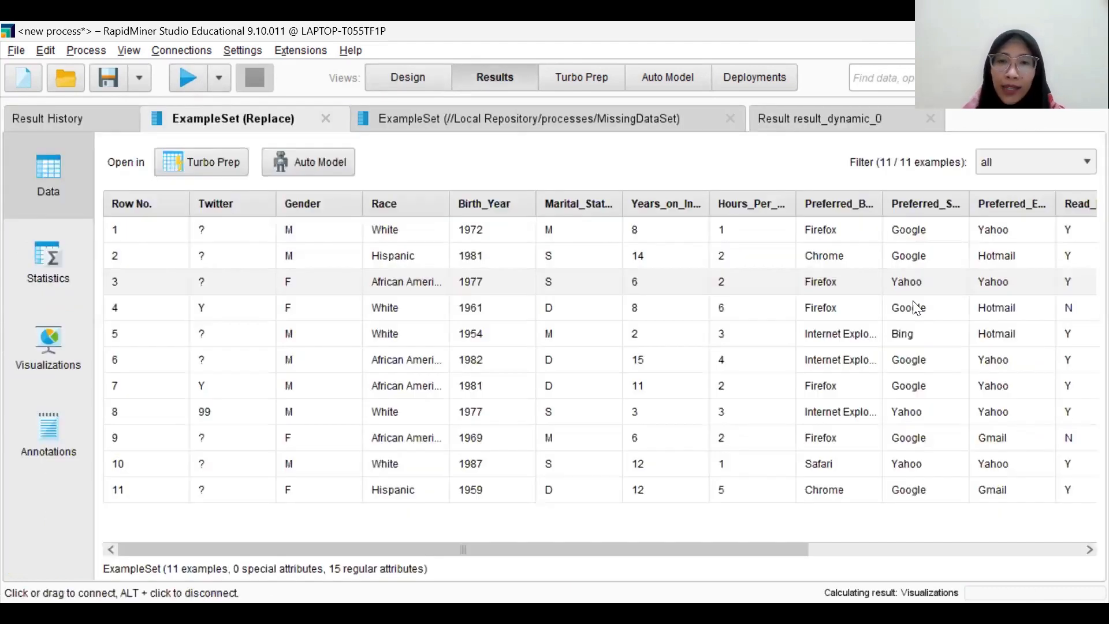
pyautogui.moveTo(590, 550); pyautogui.dragTo(549, 552)
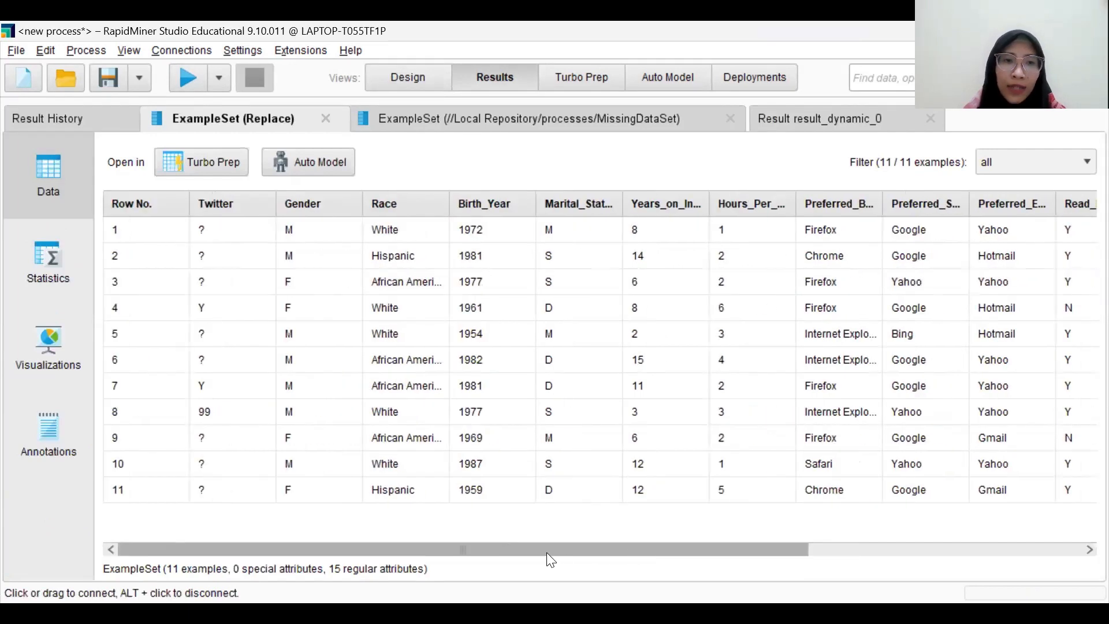
# Set the Replace operator to replace 99 in the Twitter attribute with N.
pyautogui.click(398, 76)
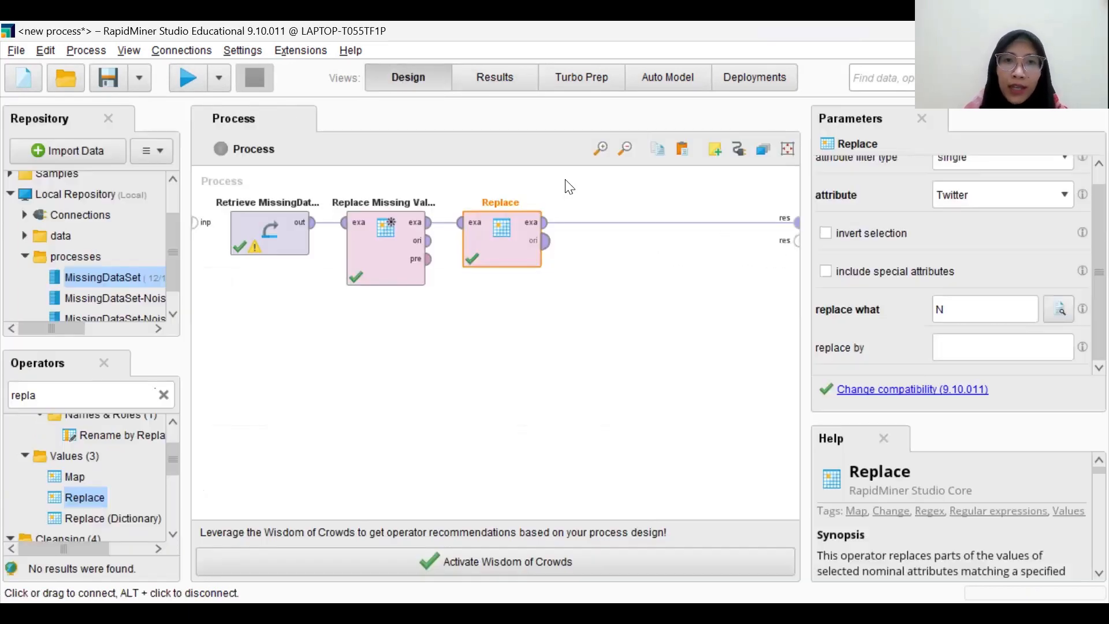
pyautogui.click(974, 348)
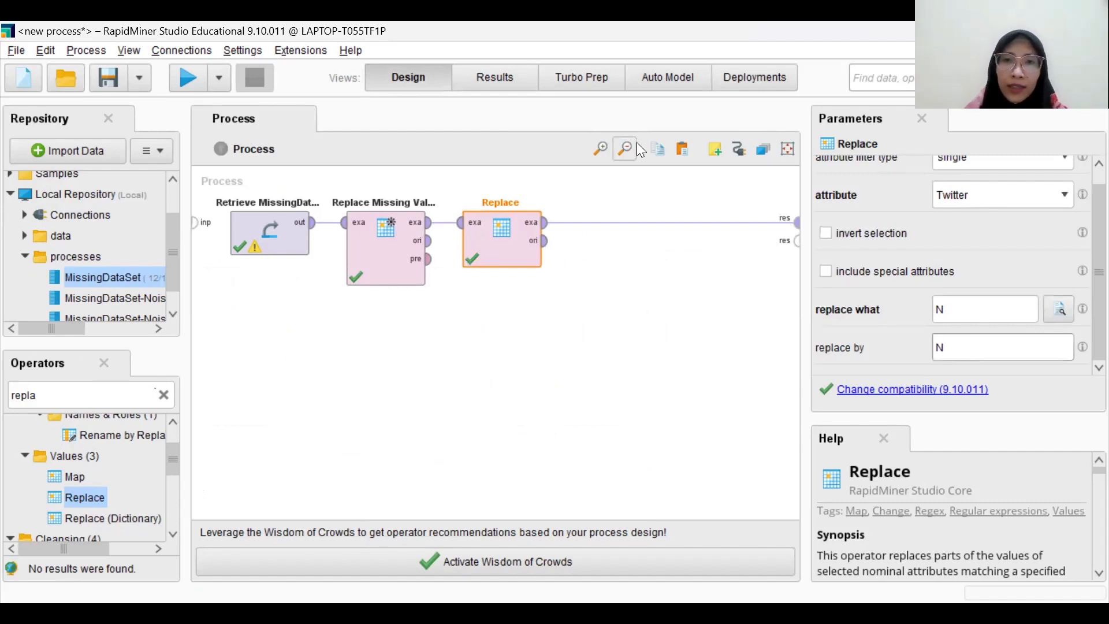
pyautogui.click(1061, 310)
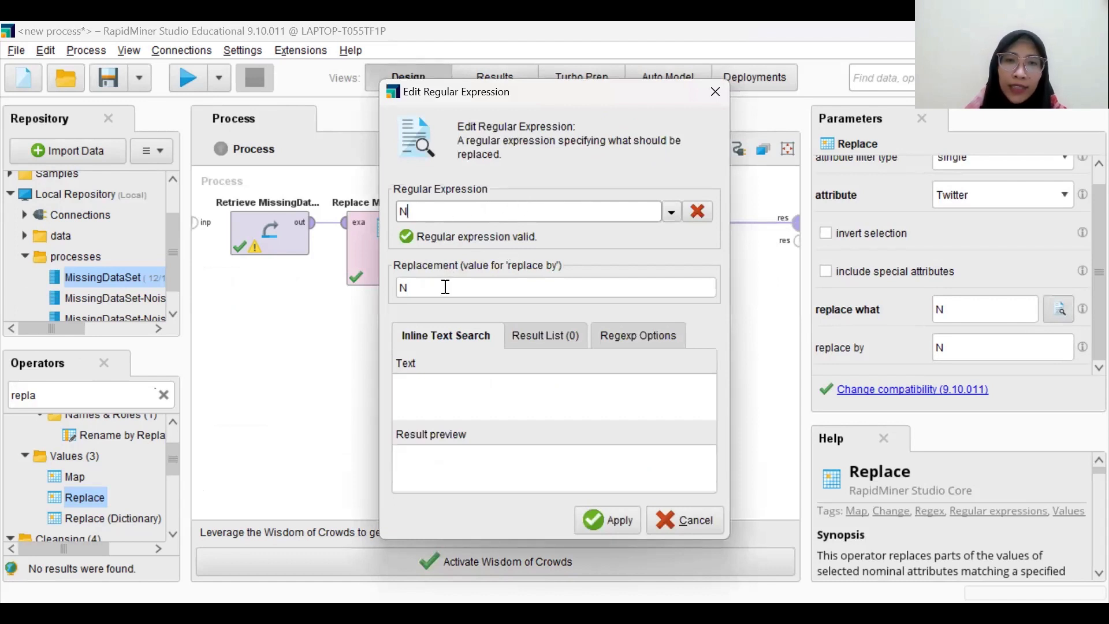
pyautogui.press('BackSpace')
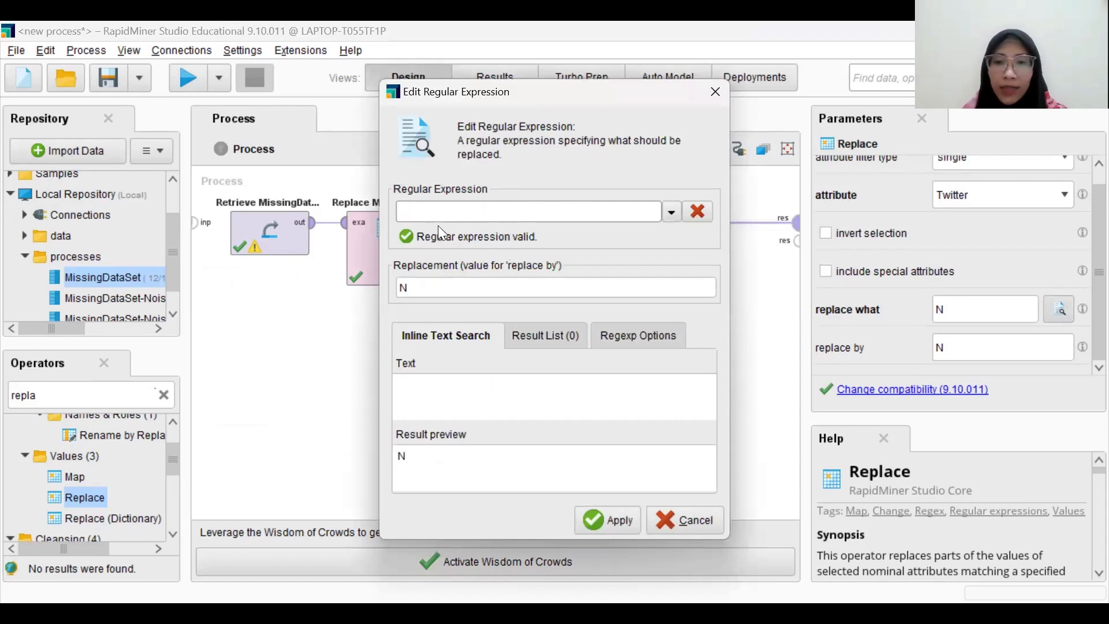
pyautogui.write('99')
pyautogui.click(442, 290)
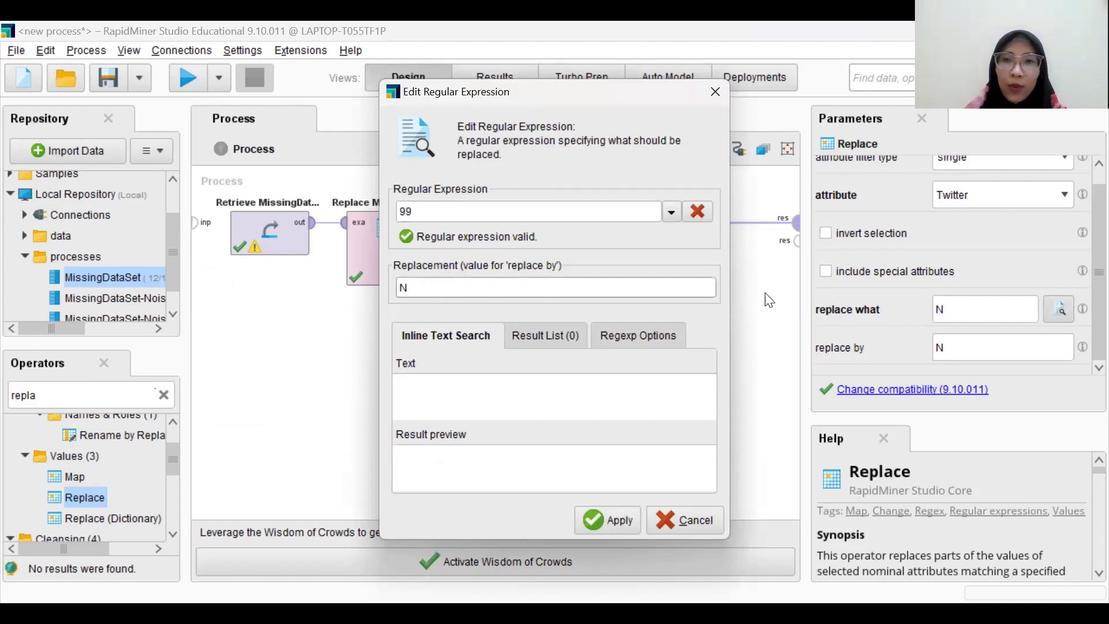
pyautogui.click(591, 517)
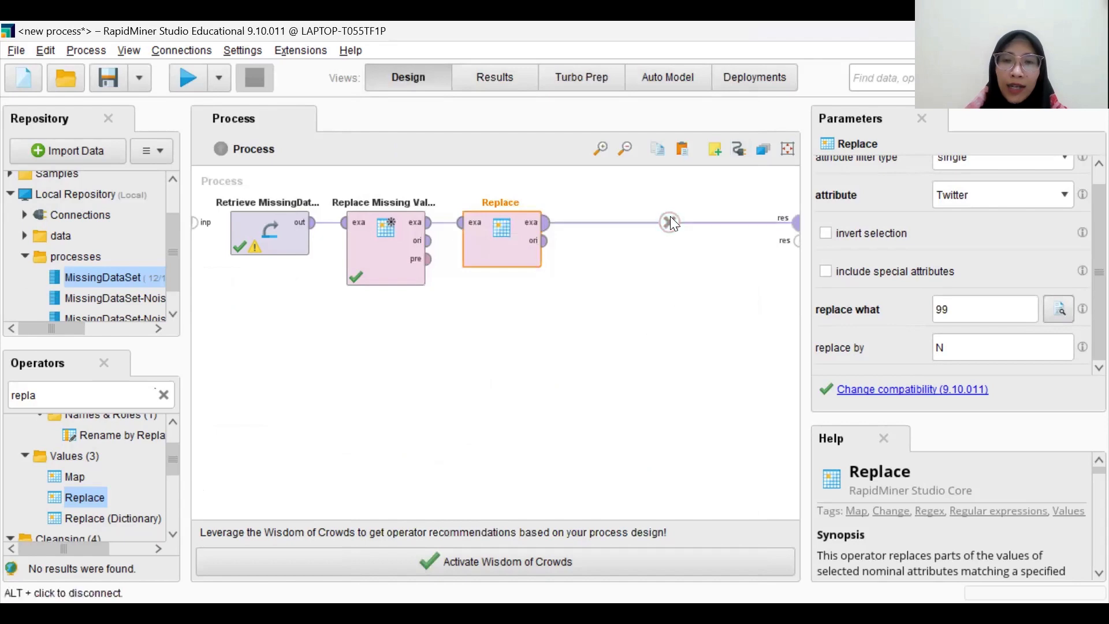
# Run the process and examine the Twitter column and the remaining columns of the result.
pyautogui.click(184, 81)
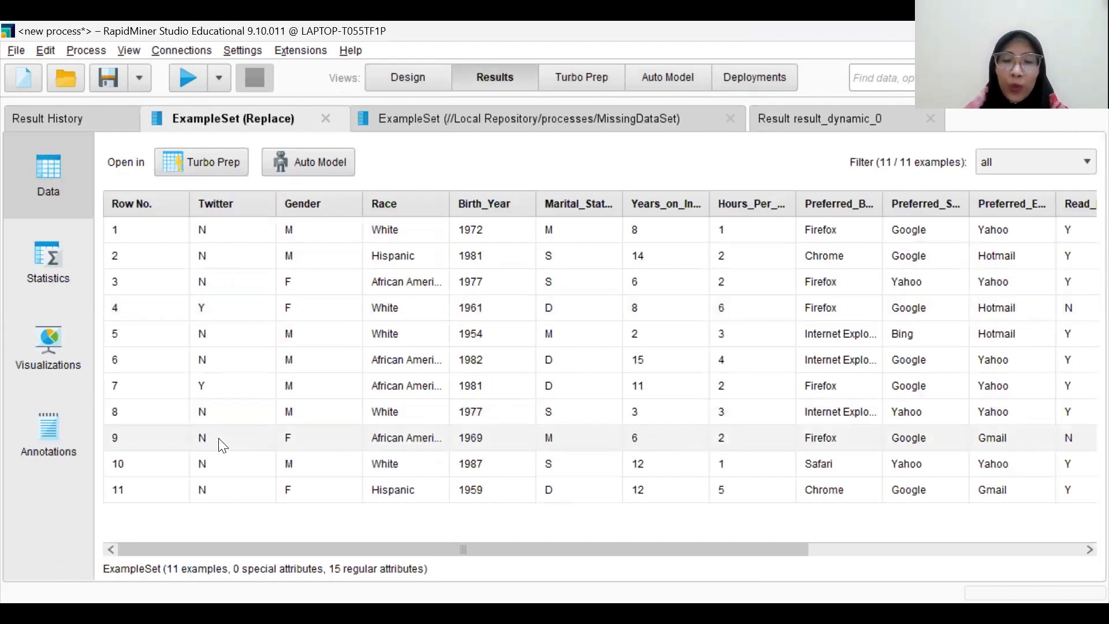
pyautogui.click(403, 73)
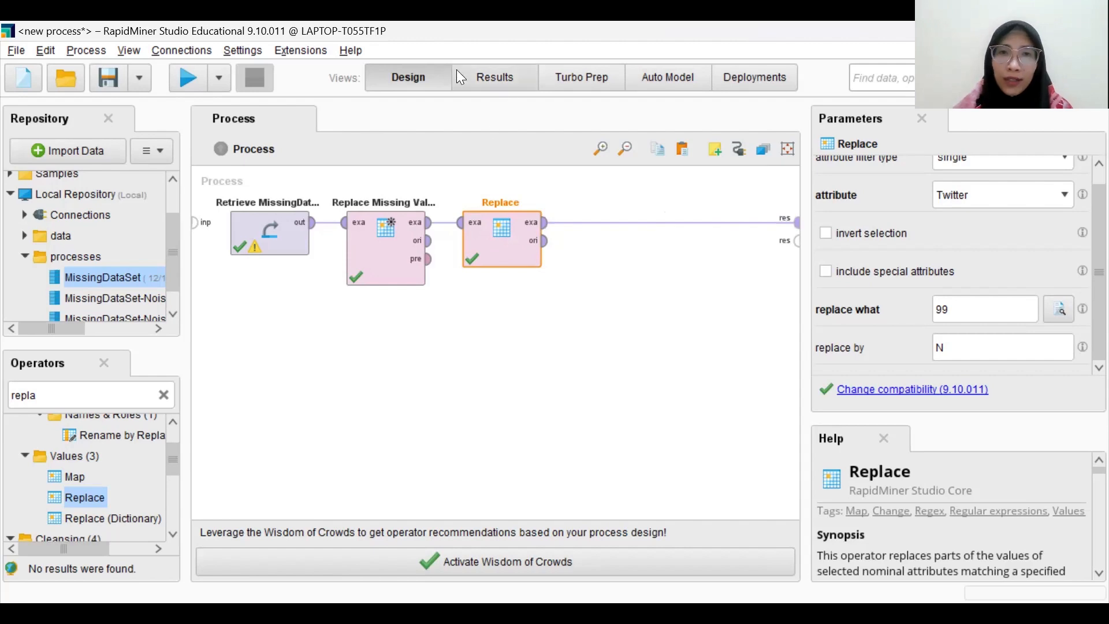
pyautogui.click(486, 74)
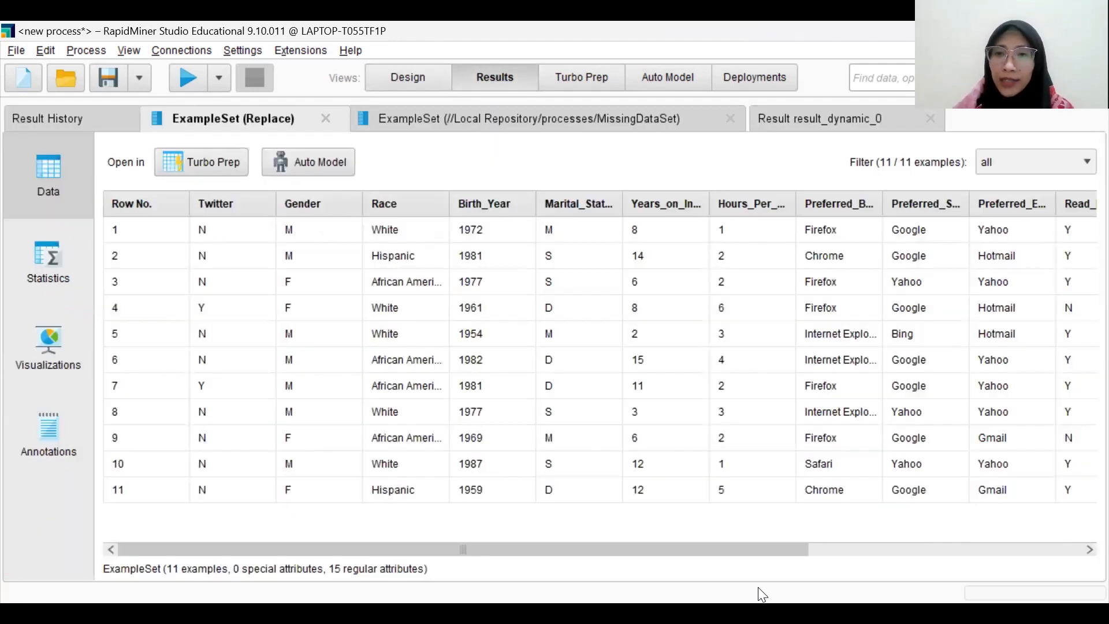
pyautogui.moveTo(773, 549); pyautogui.dragTo(666, 531)
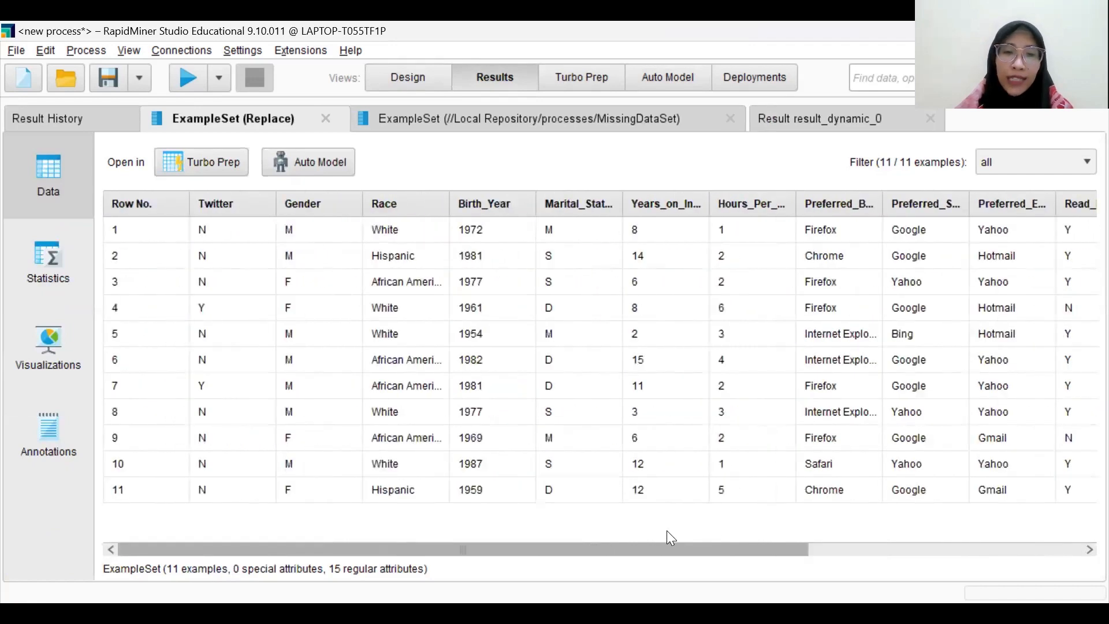
pyautogui.click(886, 546)
pyautogui.scroll(-3, 1012, 528)
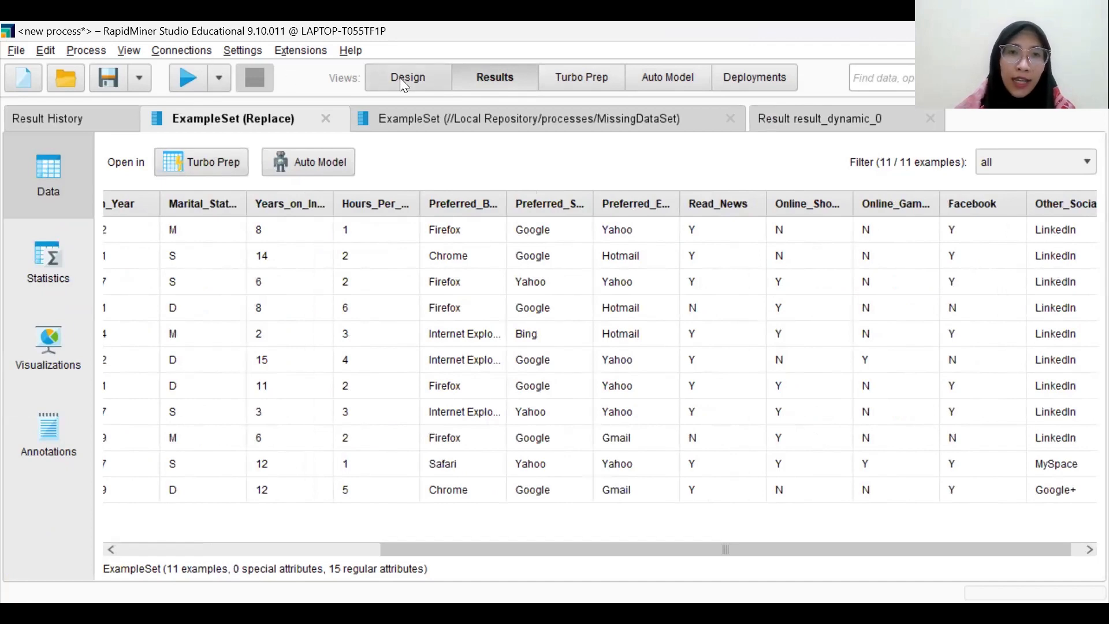
pyautogui.hscroll(-3, 137, 249)
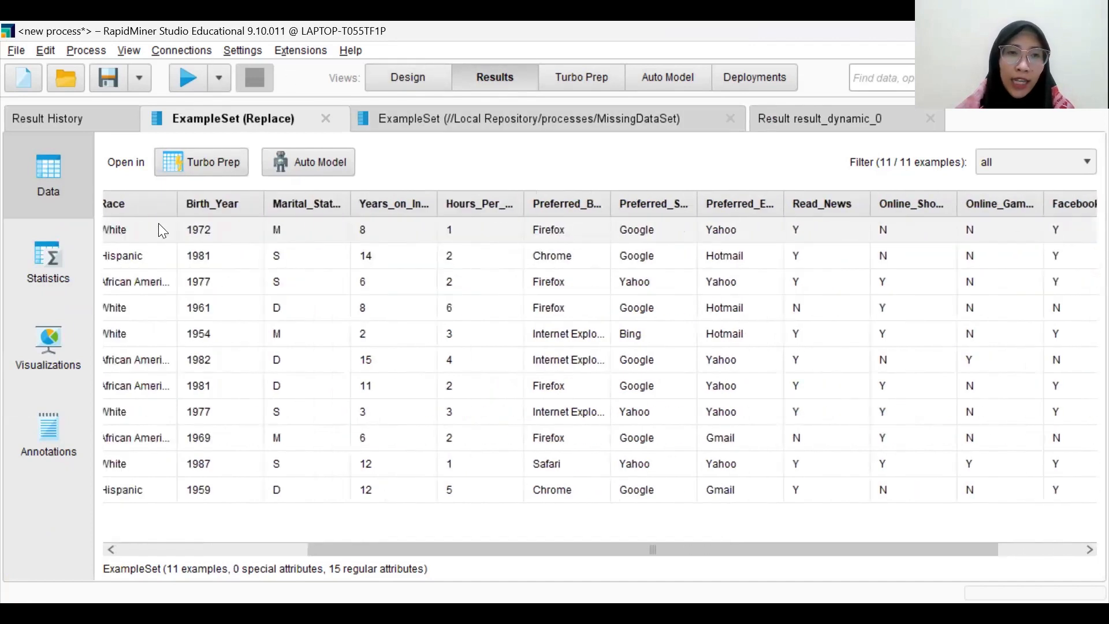
# Close all open result sets and start a new process without saving the current one.
pyautogui.click(729, 118)
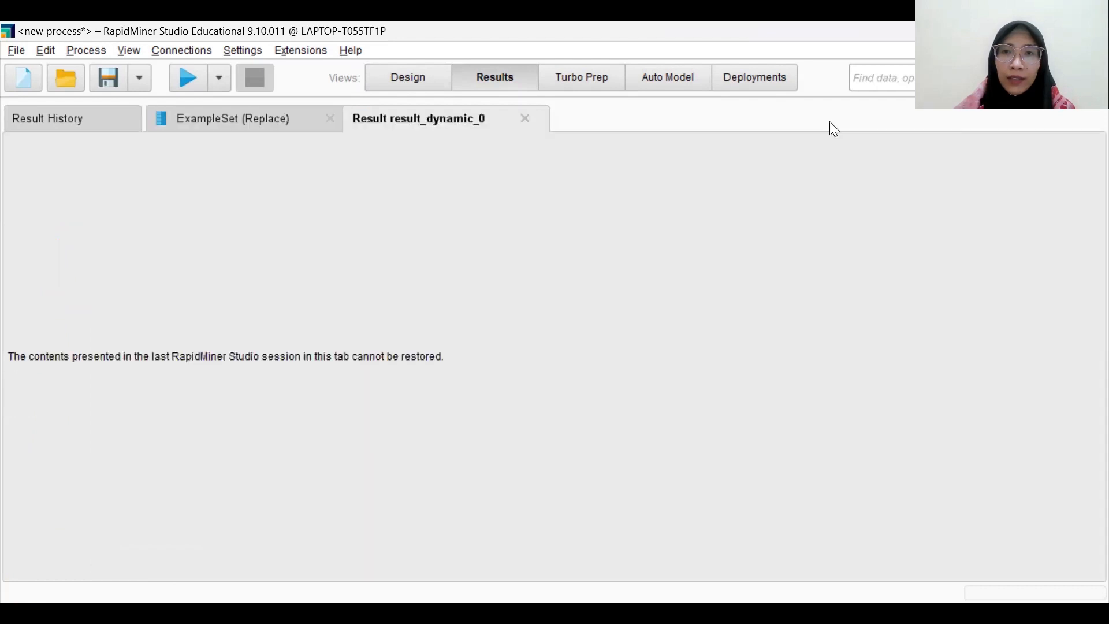
pyautogui.click(526, 119)
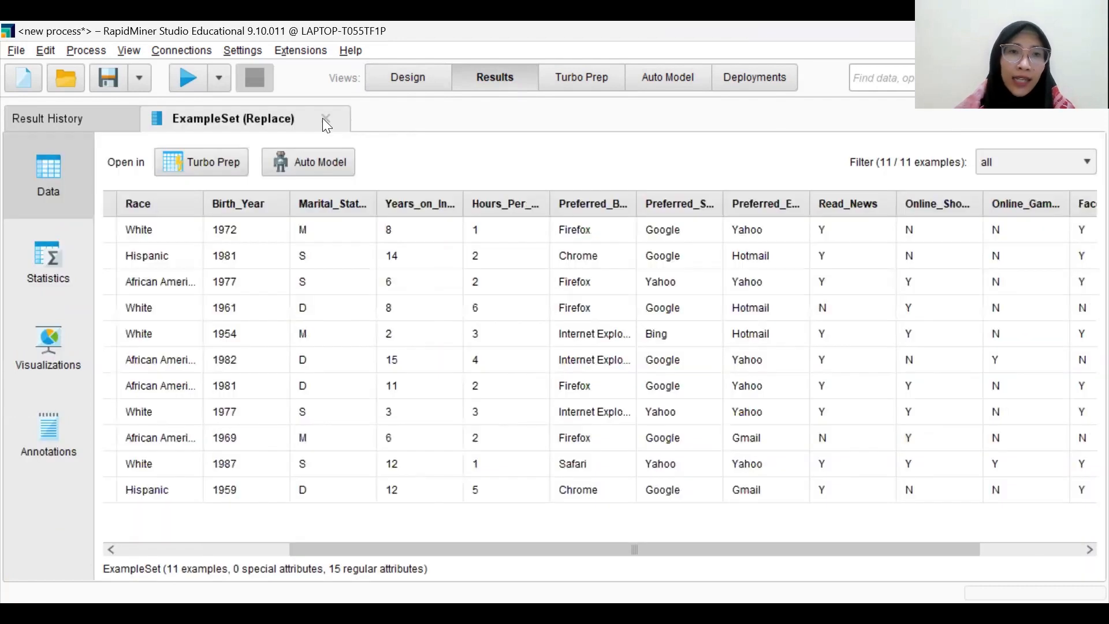
pyautogui.click(326, 119)
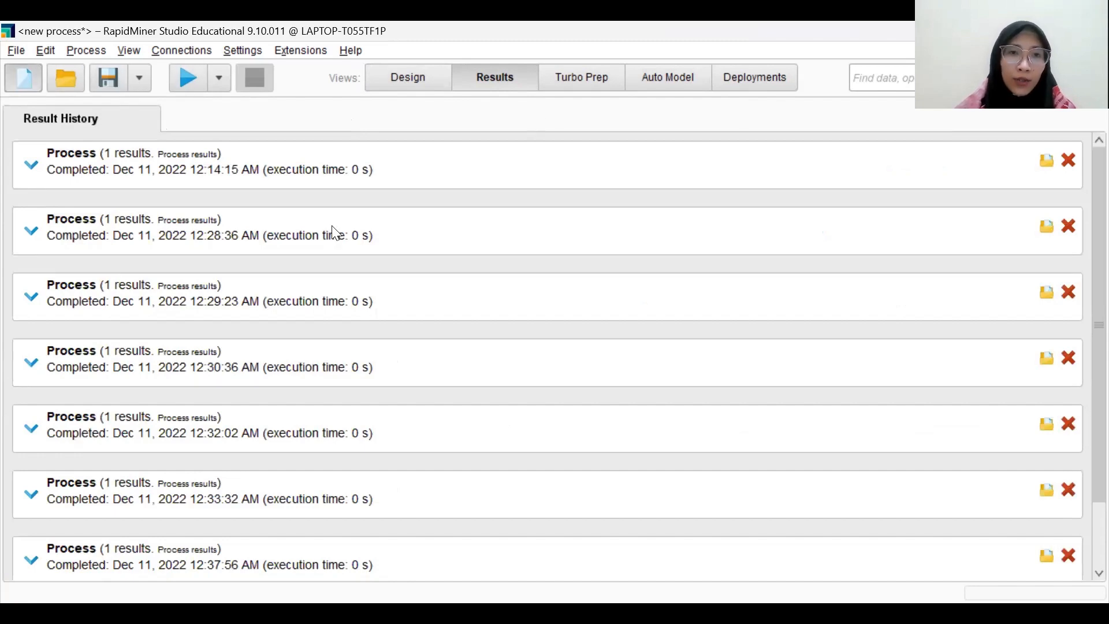
pyautogui.hotkey('ctrl', 'n')
pyautogui.click(286, 221)
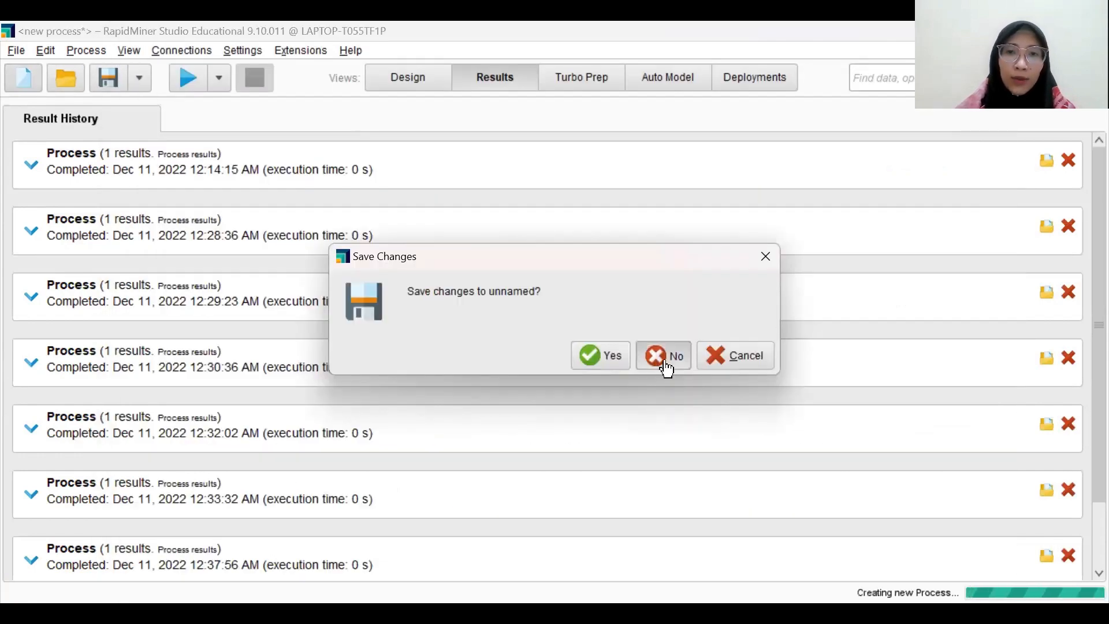
pyautogui.click(668, 365)
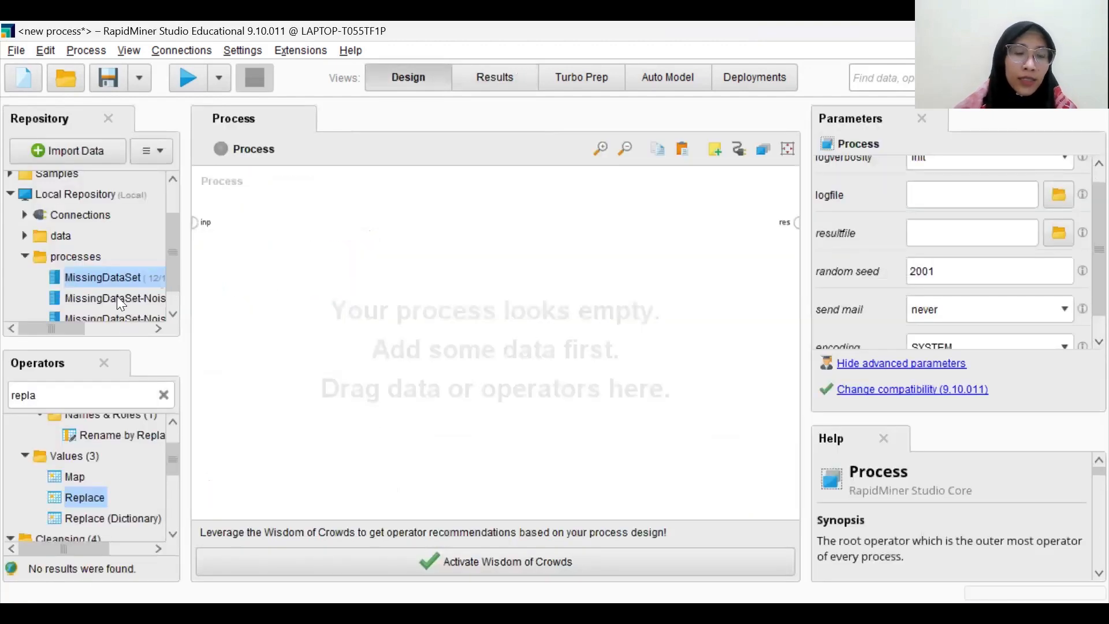
# Add MissingDataSet-Noisy-Multiple to the process with its output connected to the result port, and run it to examine the columns.
pyautogui.scroll(-1, 117, 291)
pyautogui.click(117, 291)
pyautogui.moveTo(143, 287); pyautogui.dragTo(305, 228)
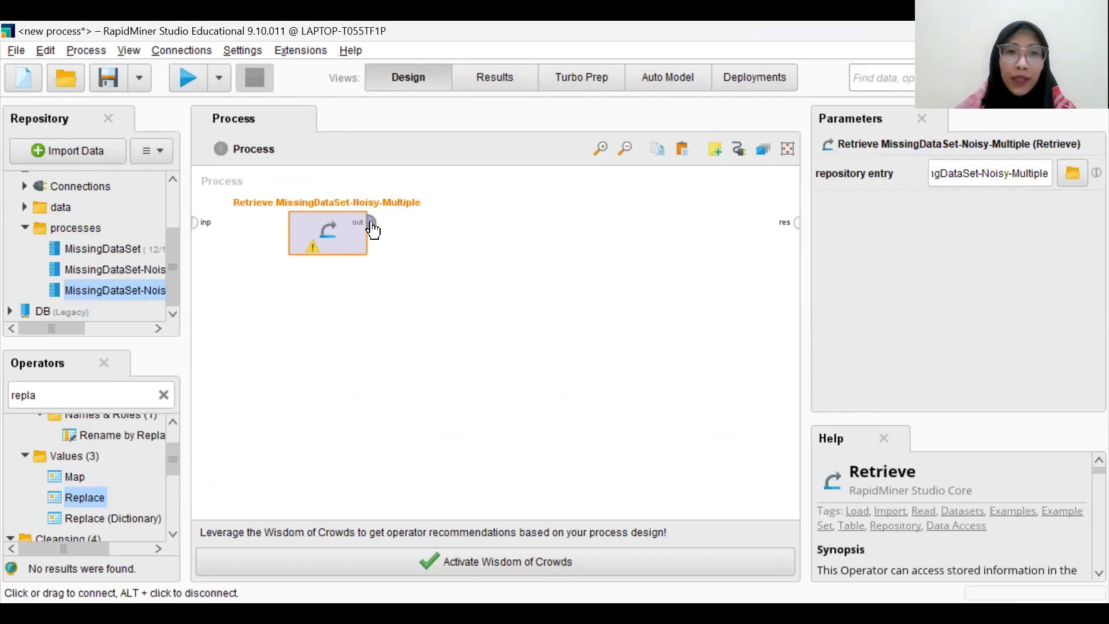
pyautogui.click(368, 223)
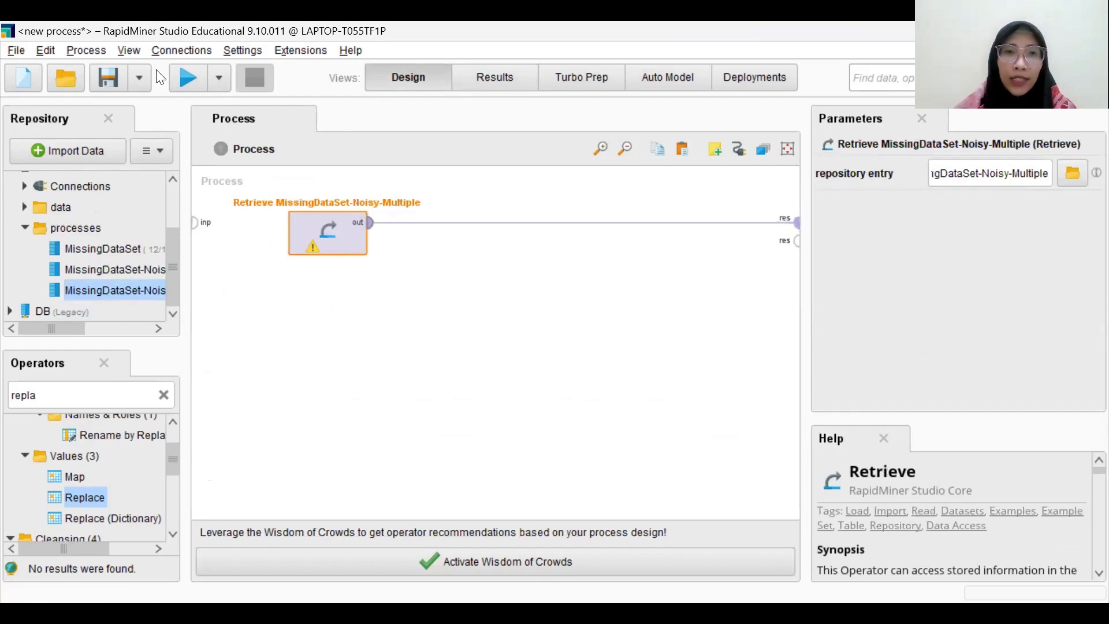
pyautogui.click(187, 77)
pyautogui.moveTo(523, 548); pyautogui.dragTo(924, 548)
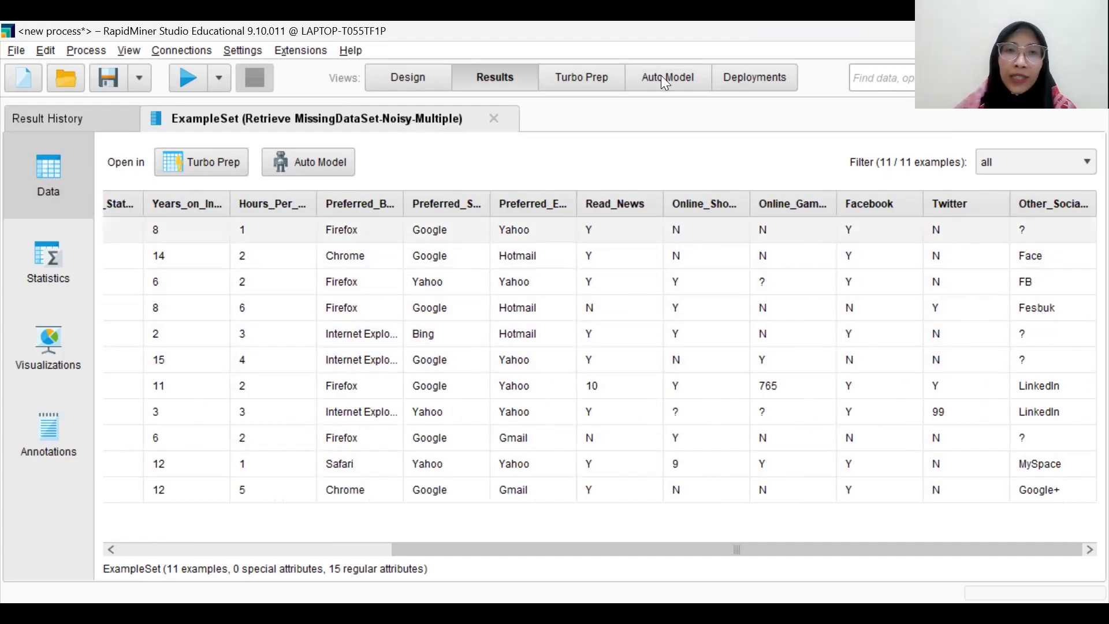
# Clear the operator search and insert the Map operator between the retrieved data set and the result port.
pyautogui.press('F8')
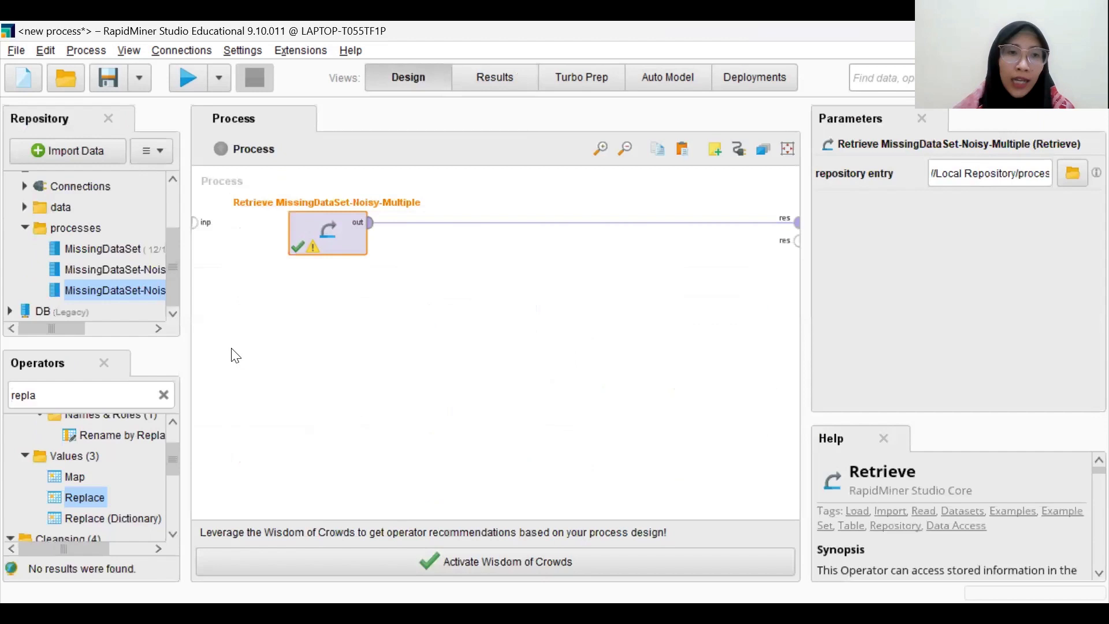
pyautogui.click(119, 399)
pyautogui.click(164, 396)
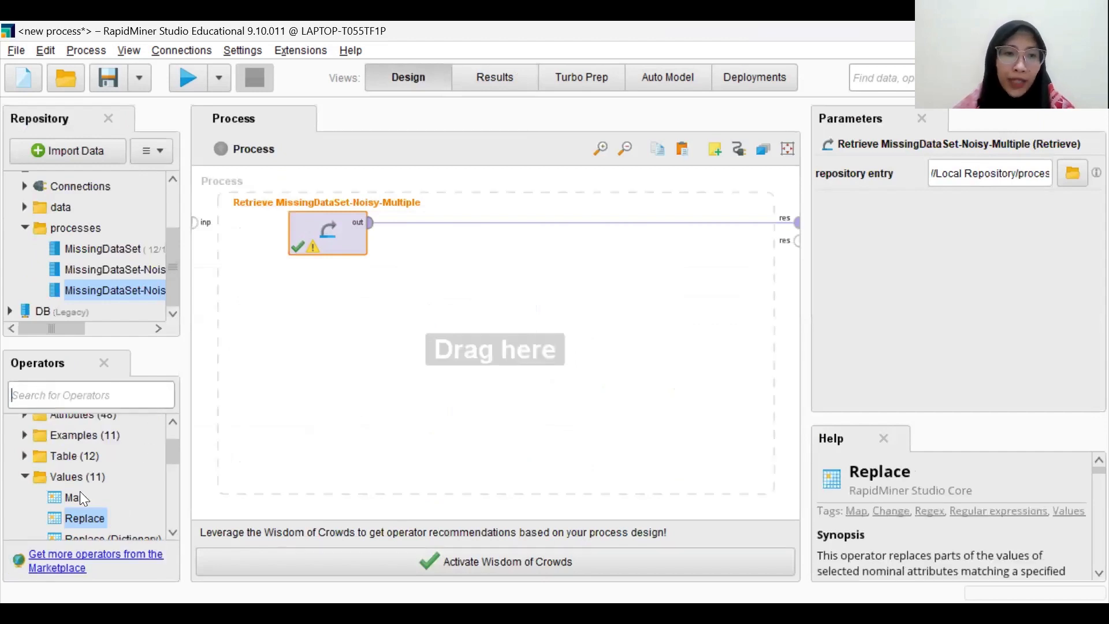
pyautogui.moveTo(80, 497); pyautogui.dragTo(431, 237)
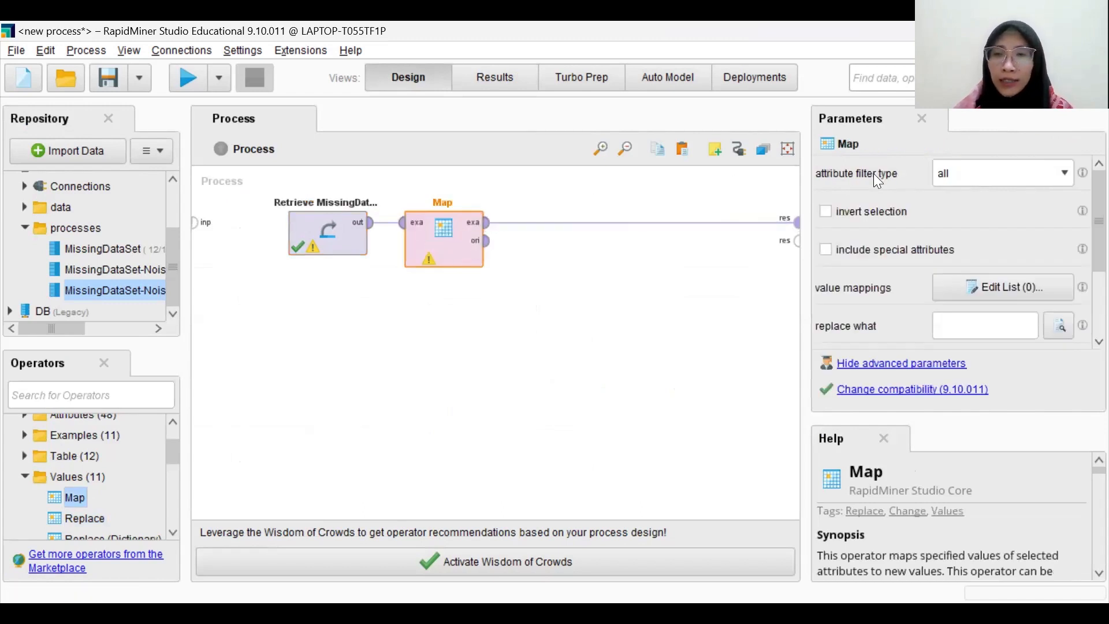
# Set the Map operator's attribute filter type to single and choose Other_Social_Network as its attribute.
pyautogui.click(962, 175)
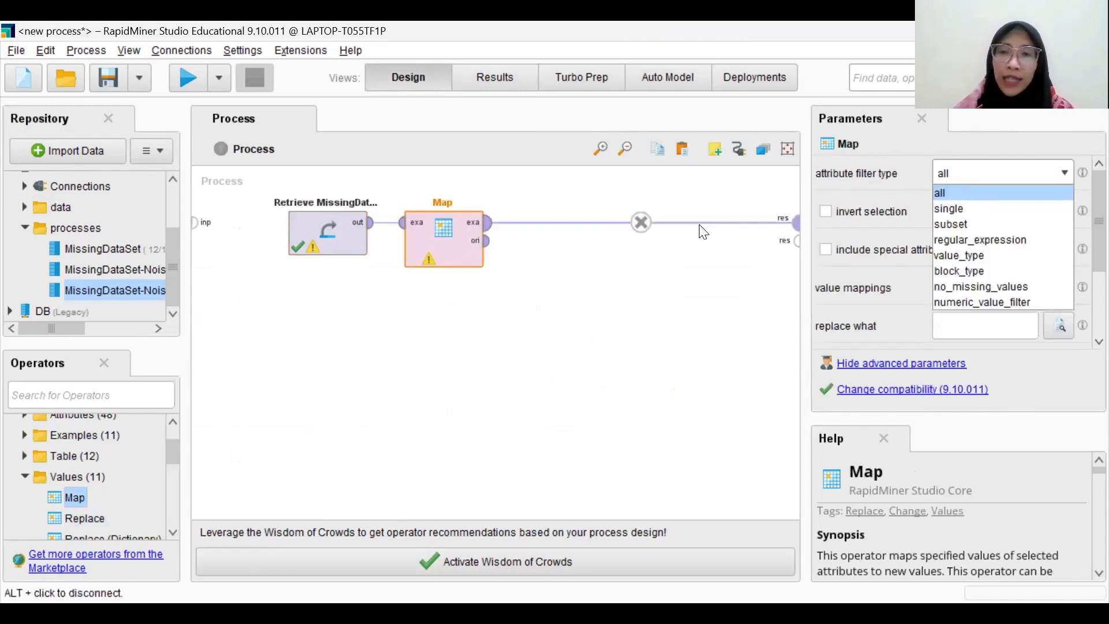
pyautogui.click(471, 73)
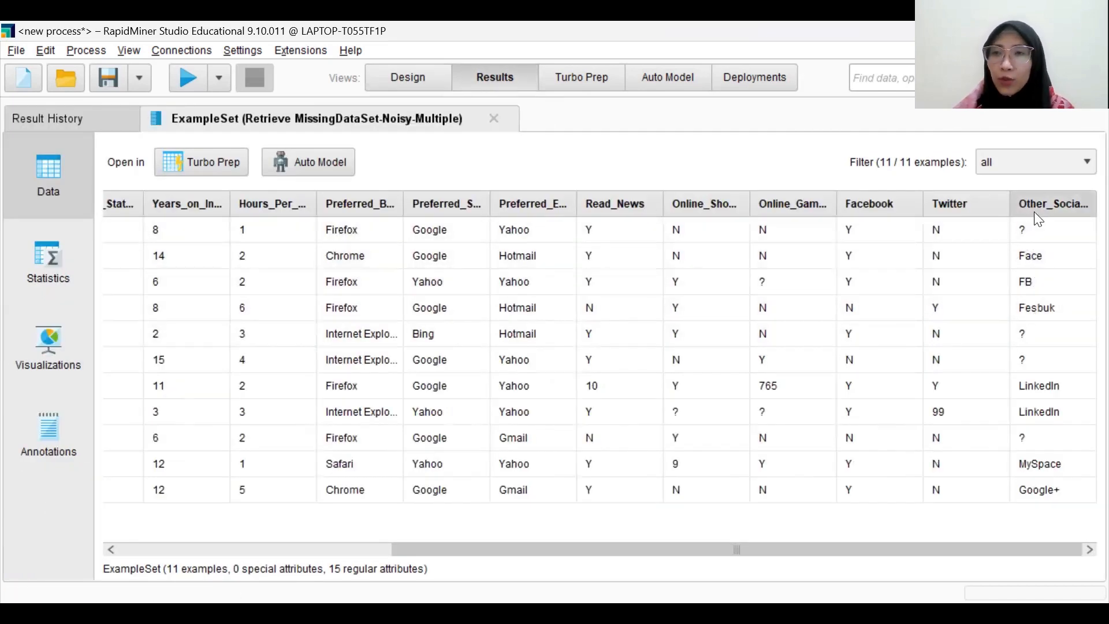
pyautogui.click(432, 70)
pyautogui.click(975, 177)
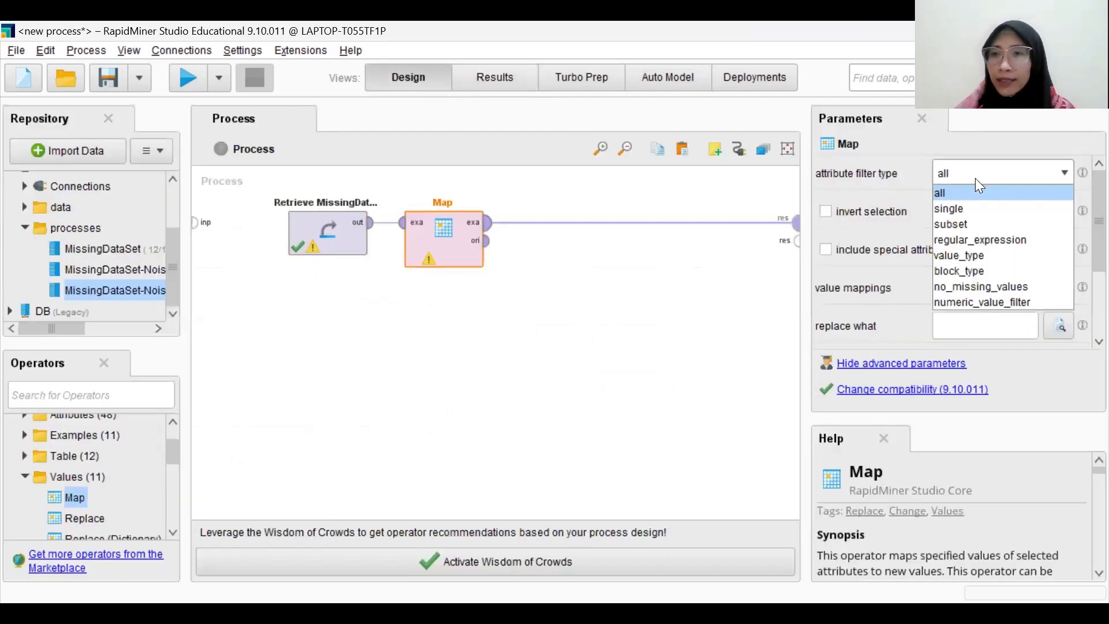
pyautogui.click(970, 209)
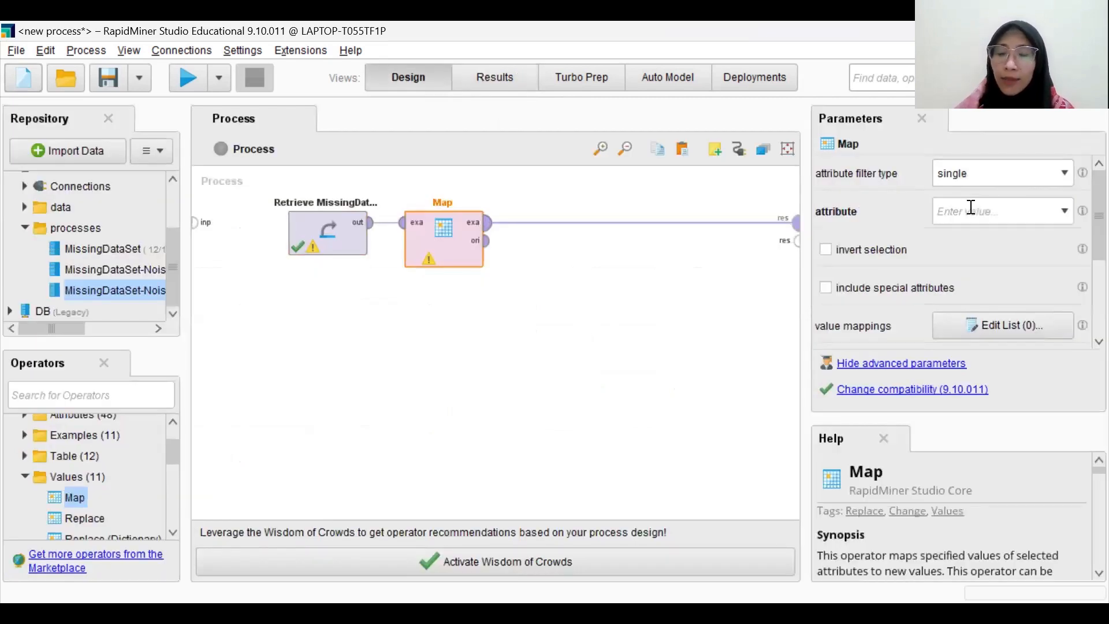
pyautogui.click(1057, 209)
pyautogui.click(1063, 211)
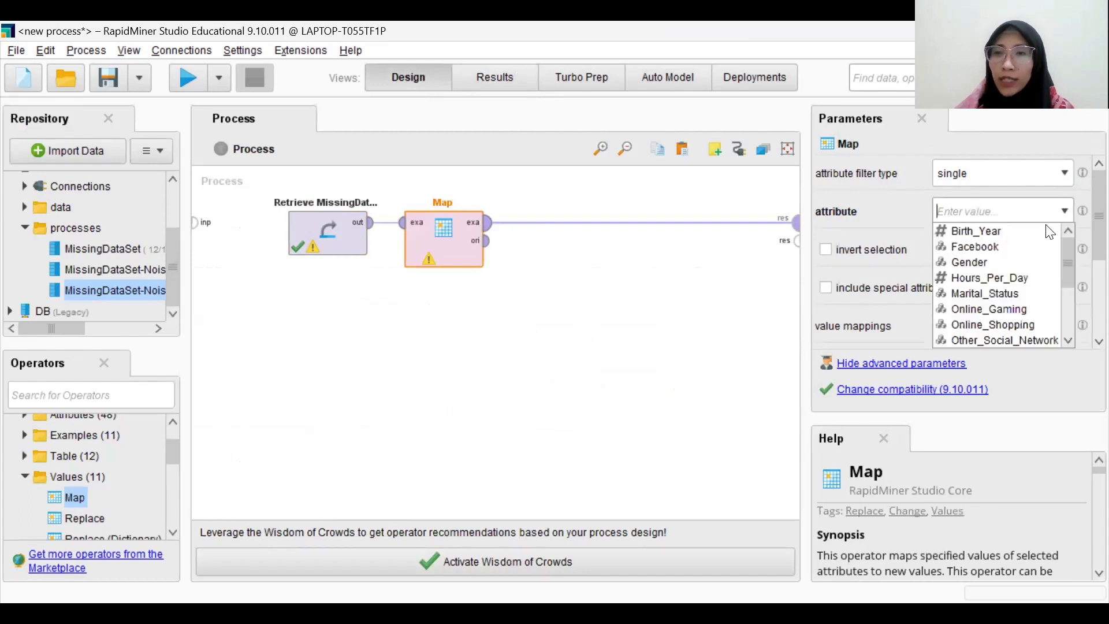
pyautogui.click(1005, 341)
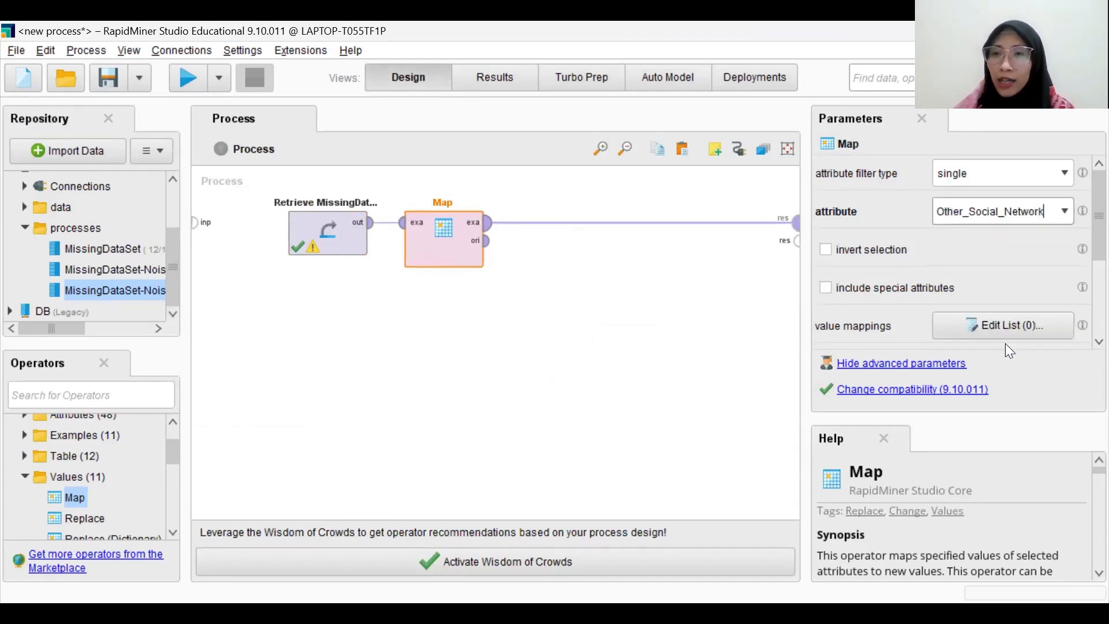
# Enter a value mapping in the Map operator from the old value Face to the new value Facebook.
pyautogui.scroll(-3, 975, 301)
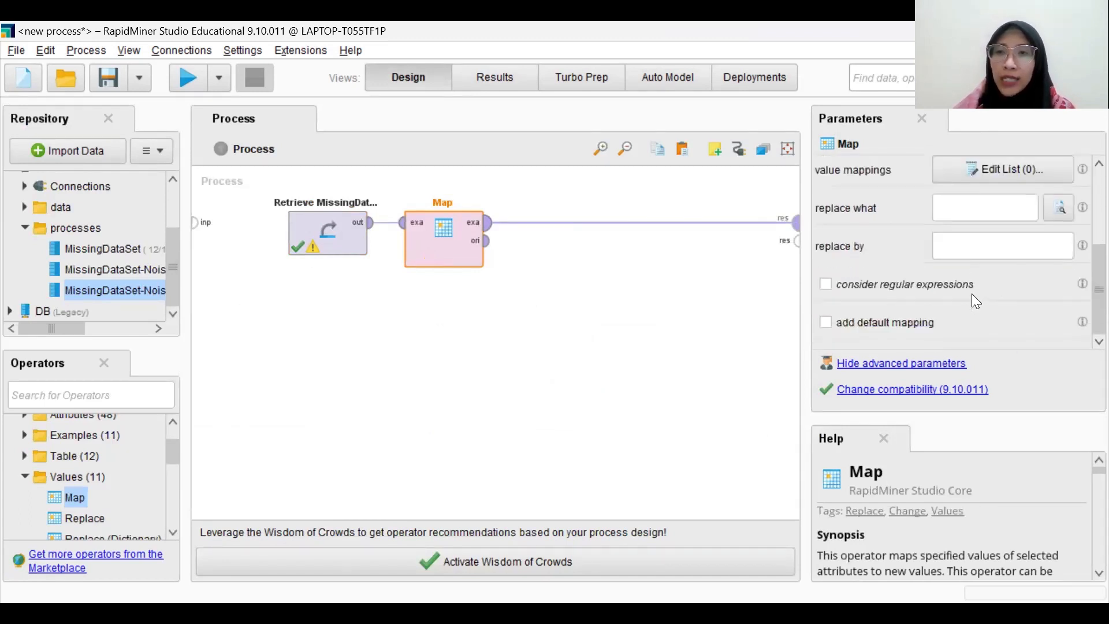
pyautogui.scroll(2, 972, 294)
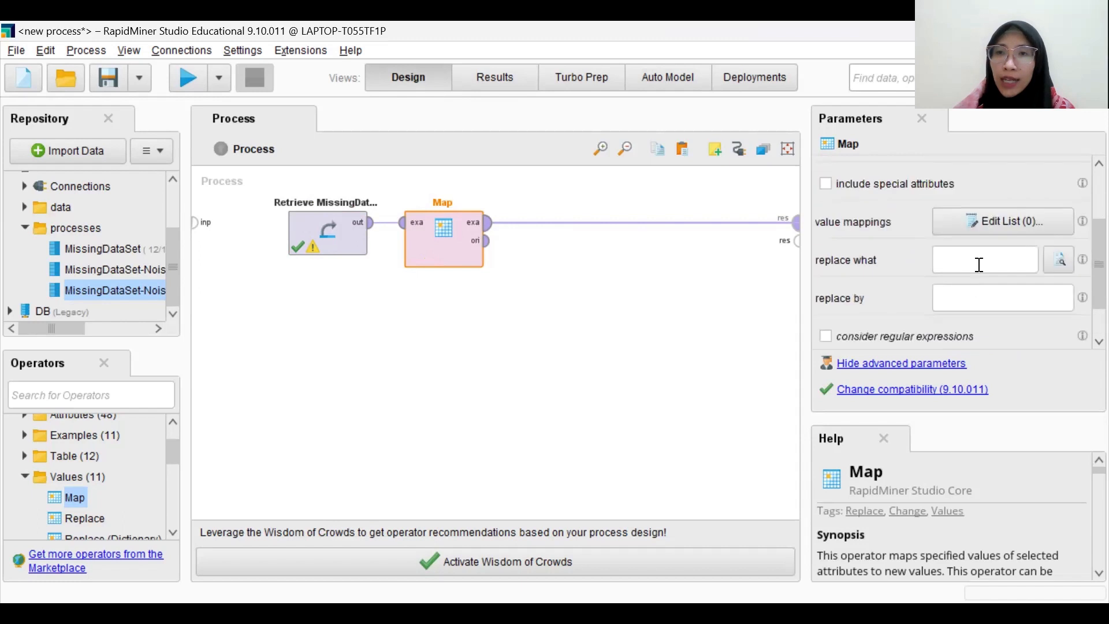
pyautogui.click(992, 220)
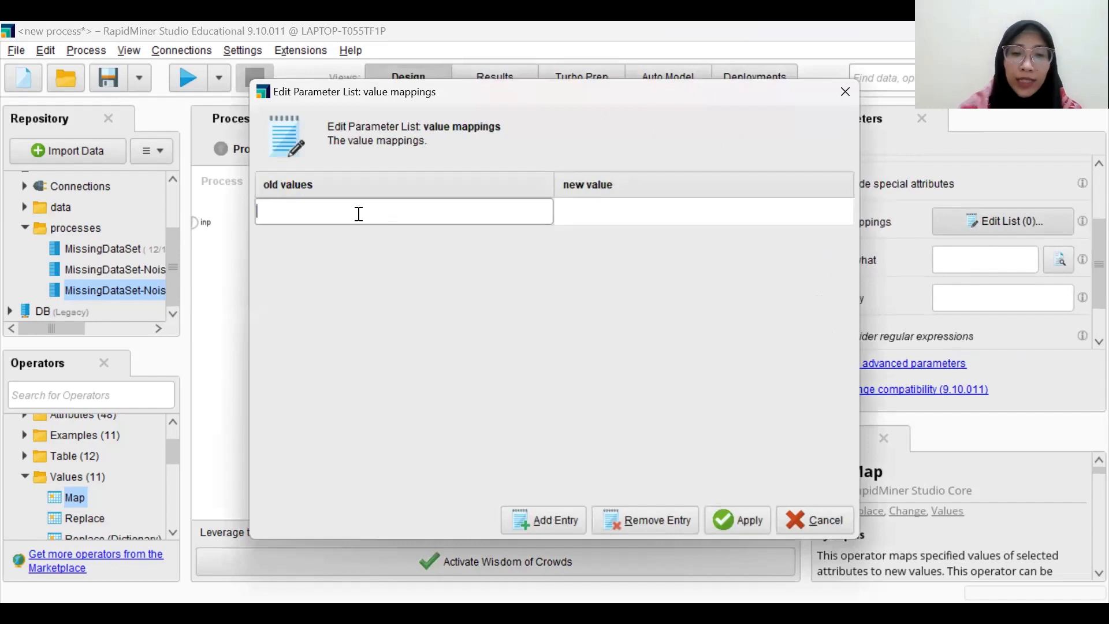
pyautogui.write('Face')
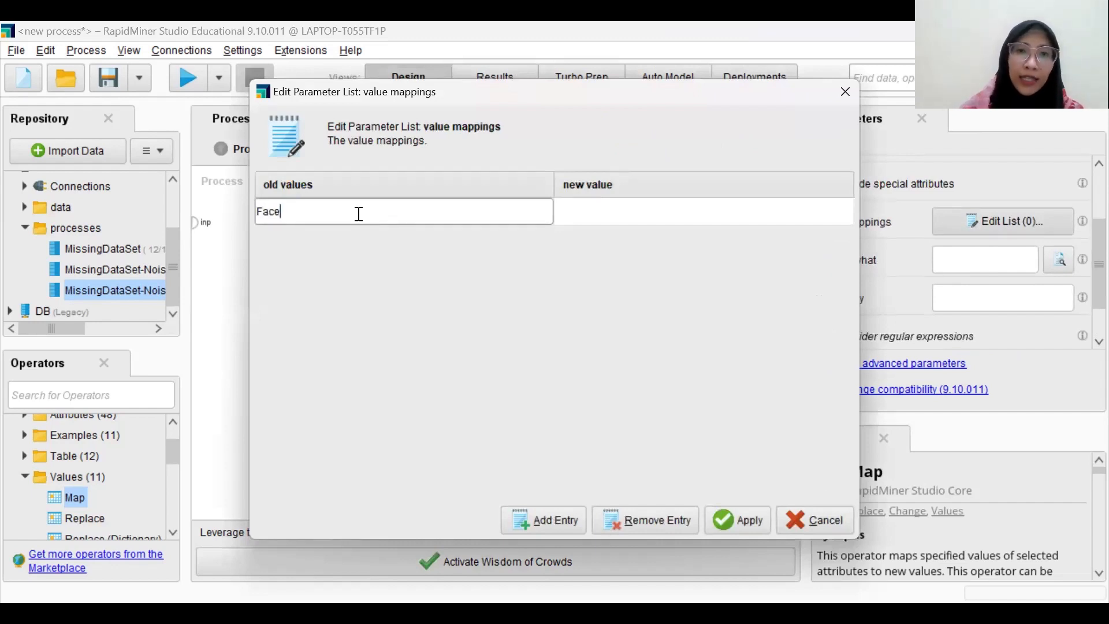
pyautogui.click(584, 222)
pyautogui.write('F')
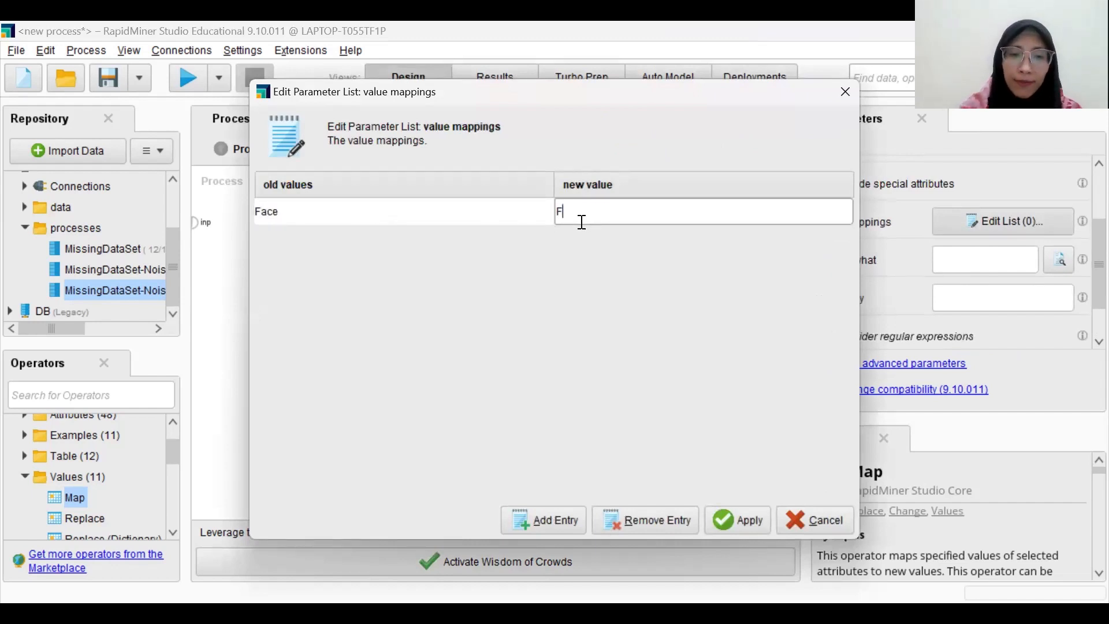
pyautogui.write('acebook')
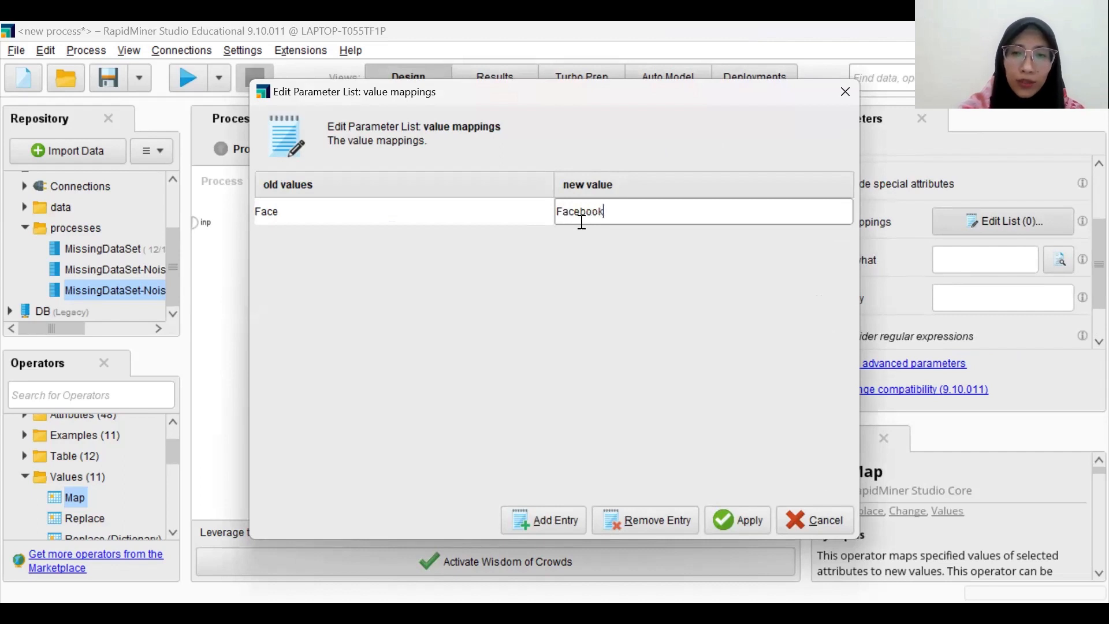
# Add a second value mapping to the Map operator from the old value Fesbuk to the new value Facebook.
pyautogui.click(558, 522)
pyautogui.write('F')
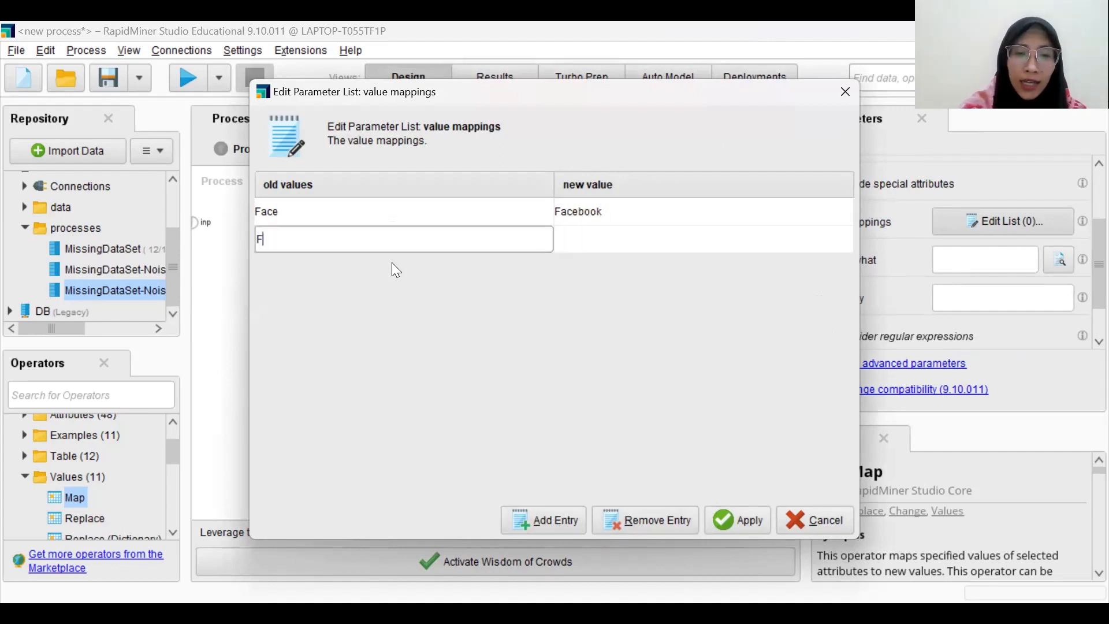
pyautogui.write('esbuk')
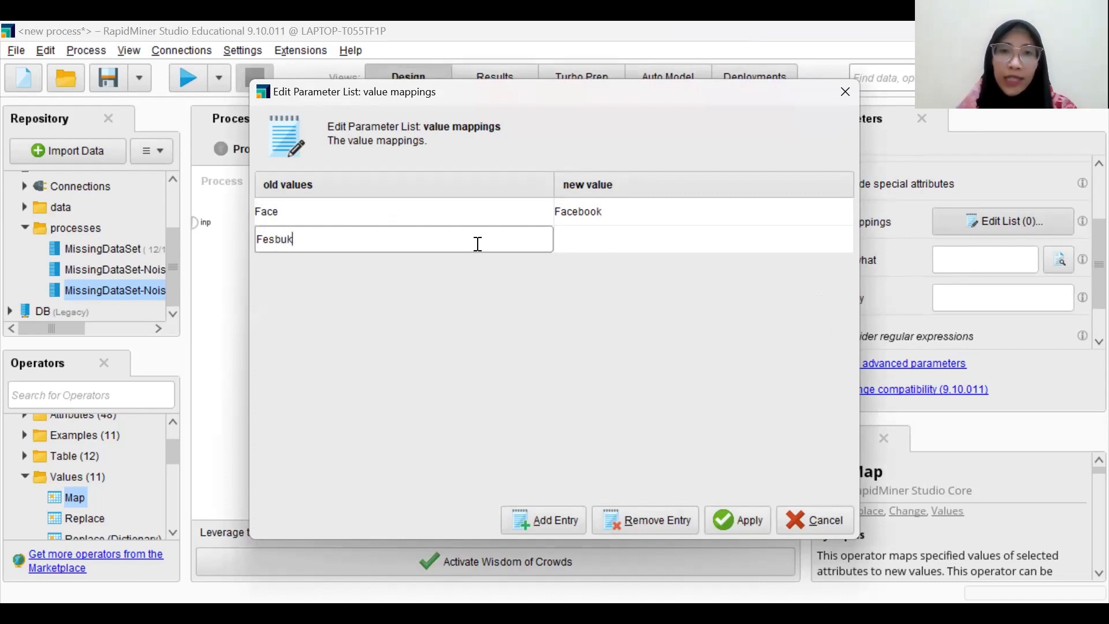
pyautogui.click(610, 241)
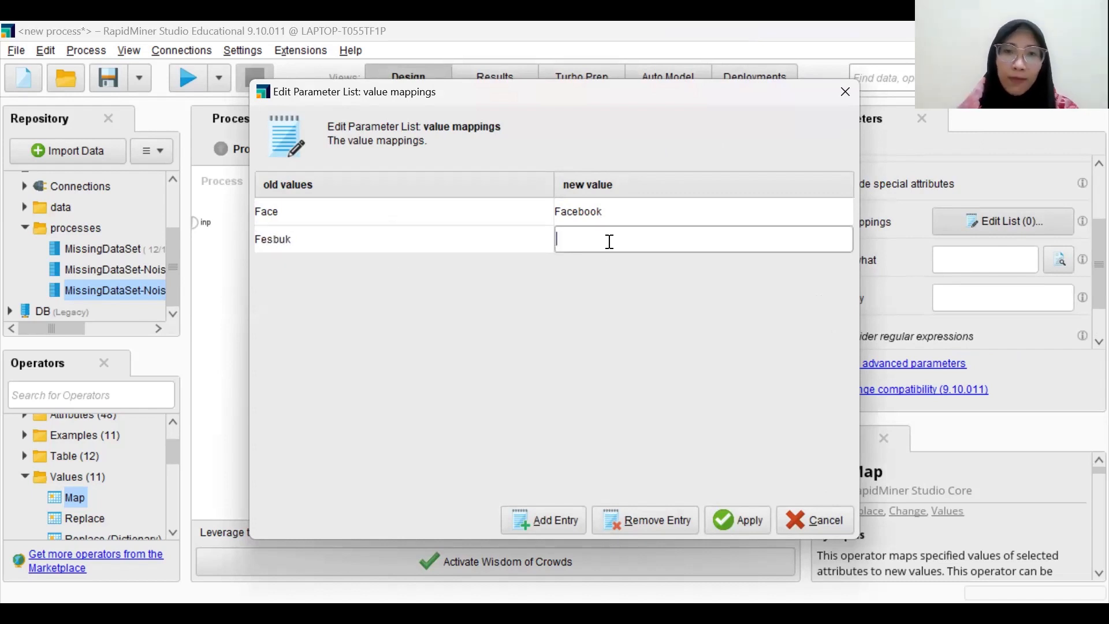
pyautogui.write('Facebook')
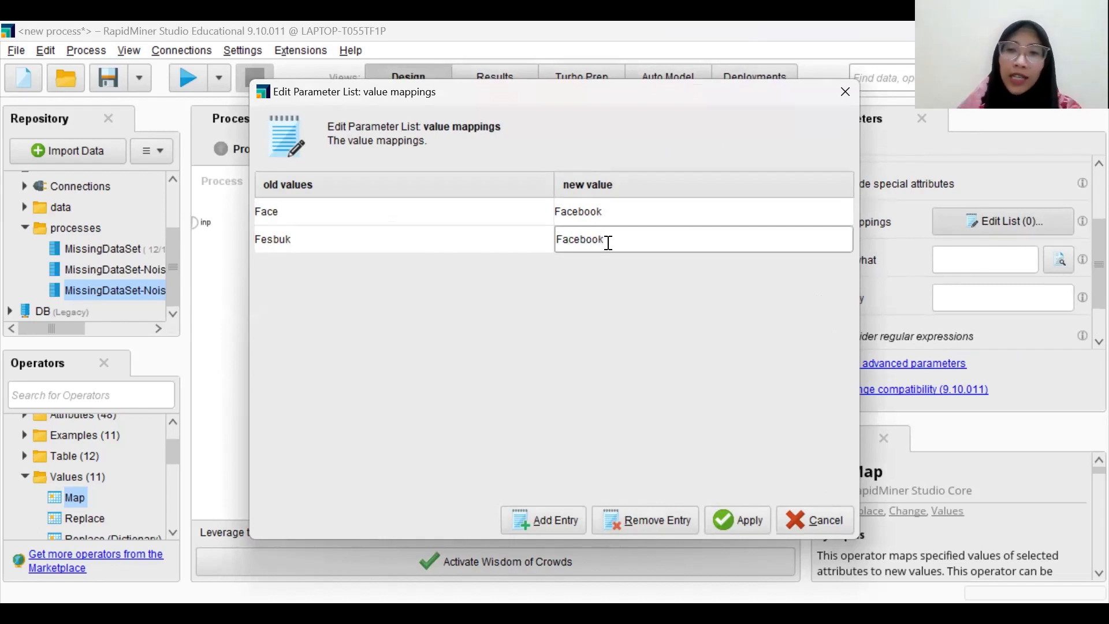
# Add a third value mapping from the old value FB to Facebook and apply the mapping list.
pyautogui.click(514, 522)
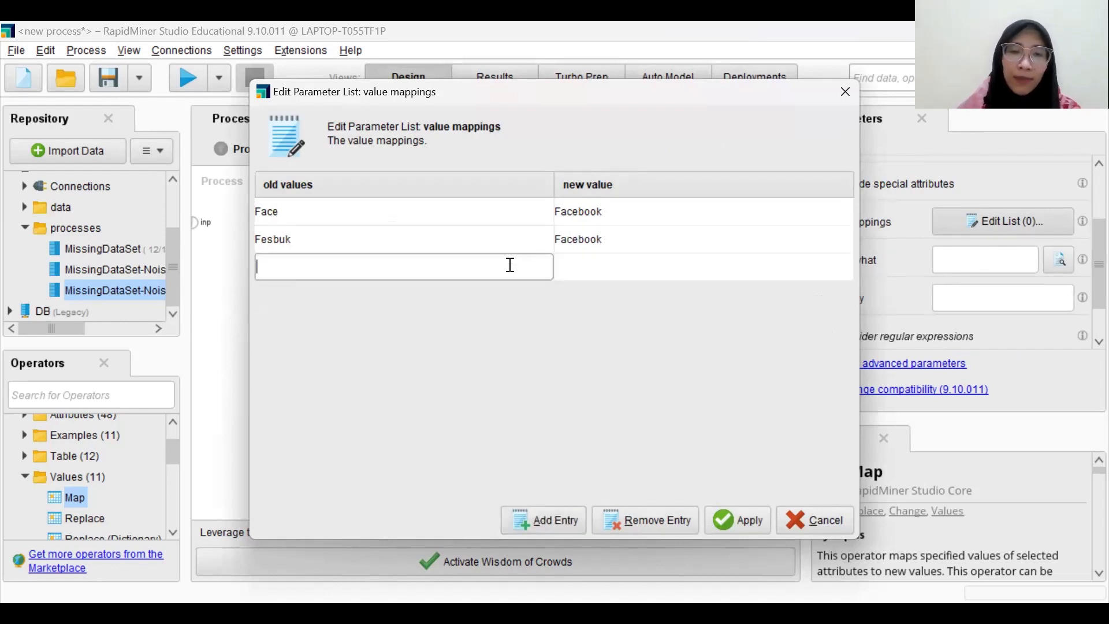
pyautogui.write('FB')
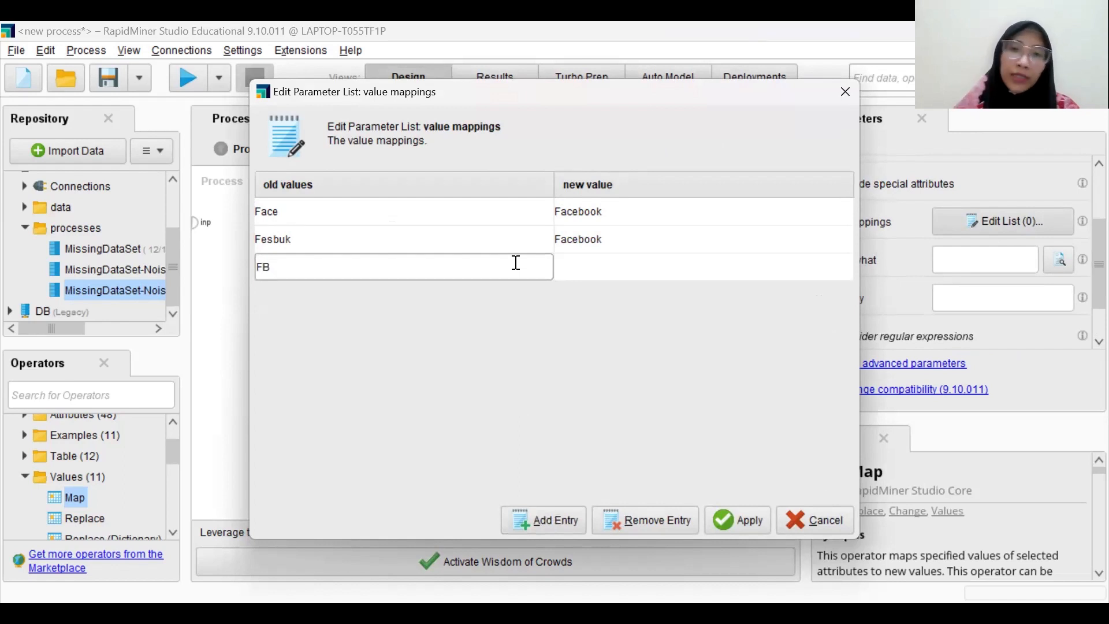
pyautogui.click(580, 267)
pyautogui.write('Faceb')
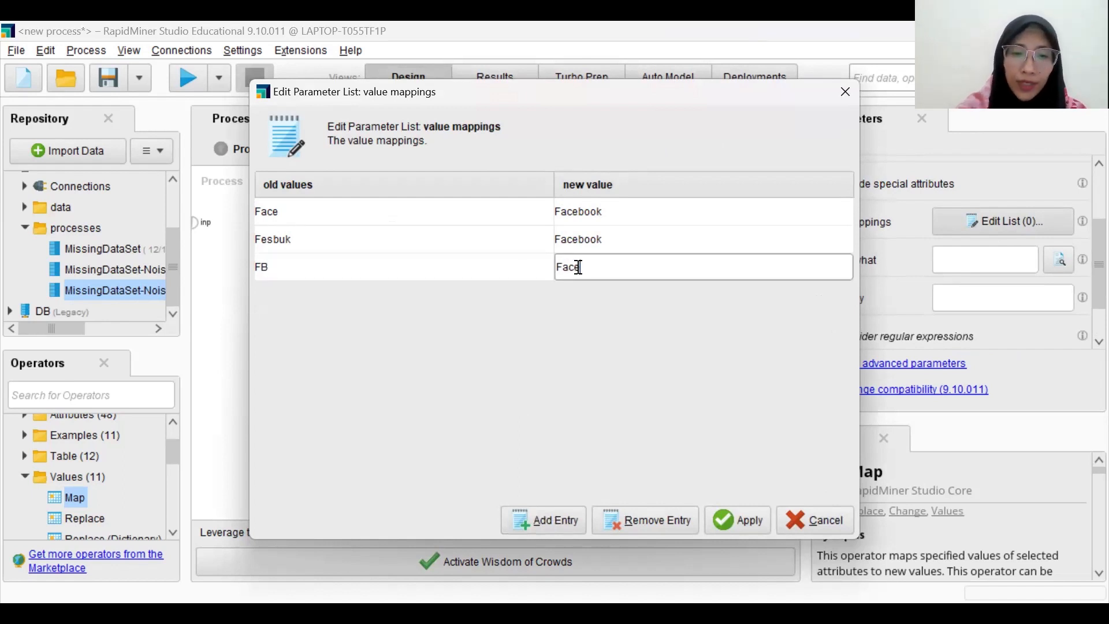
pyautogui.write('ook')
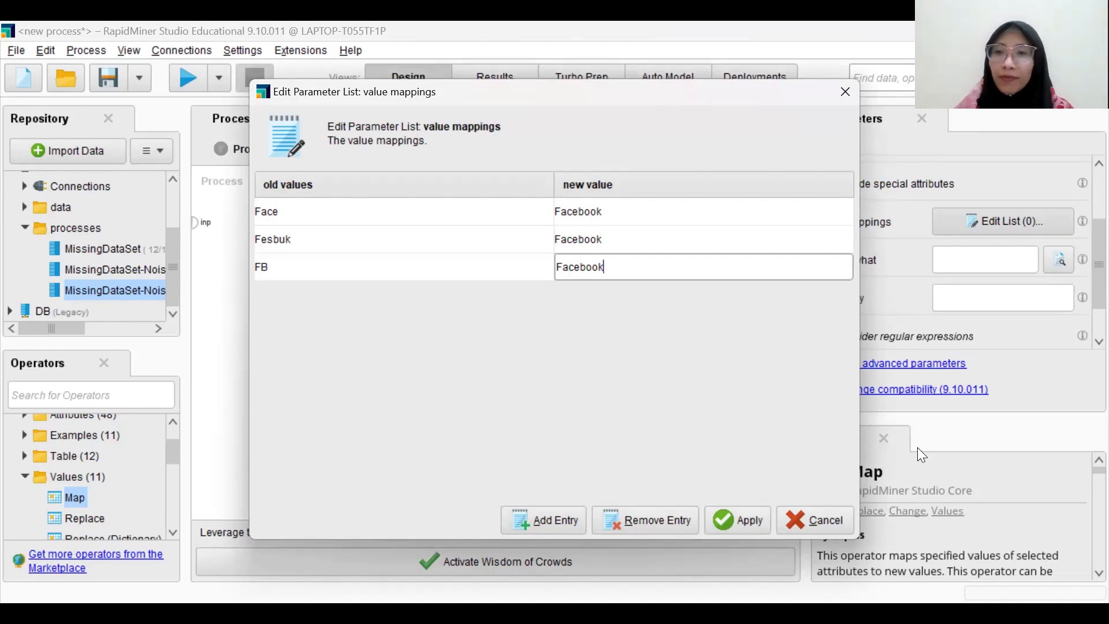
pyautogui.press('Return')
# Run the process, examine the mapped Other_Social_Network values and the other columns in the results, and return to the process design.
pyautogui.scroll(-2, 964, 298)
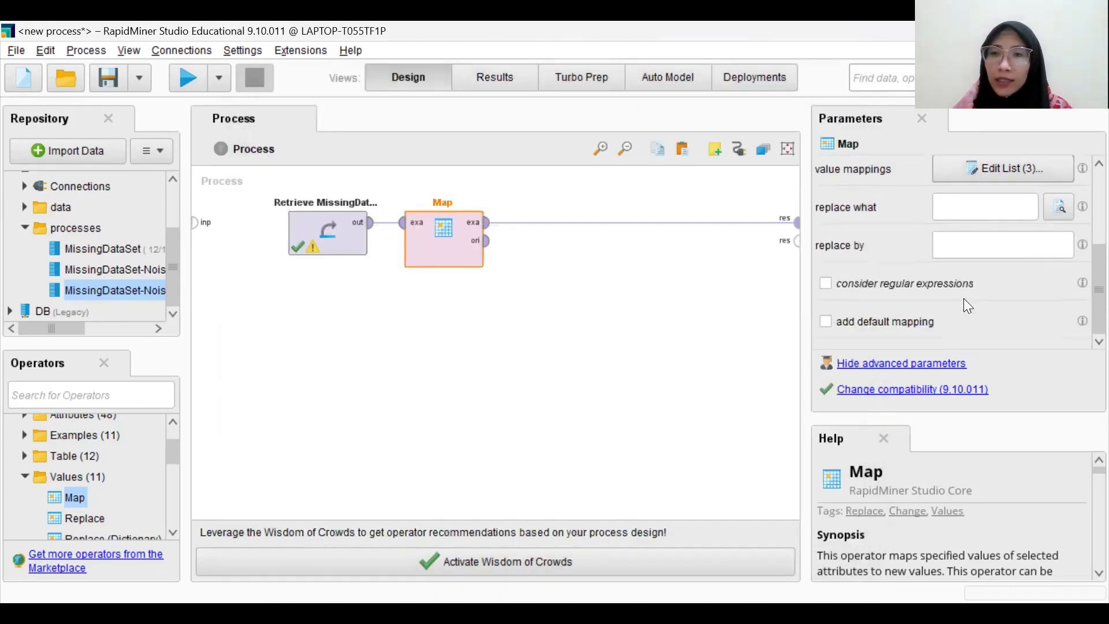
pyautogui.scroll(4, 953, 306)
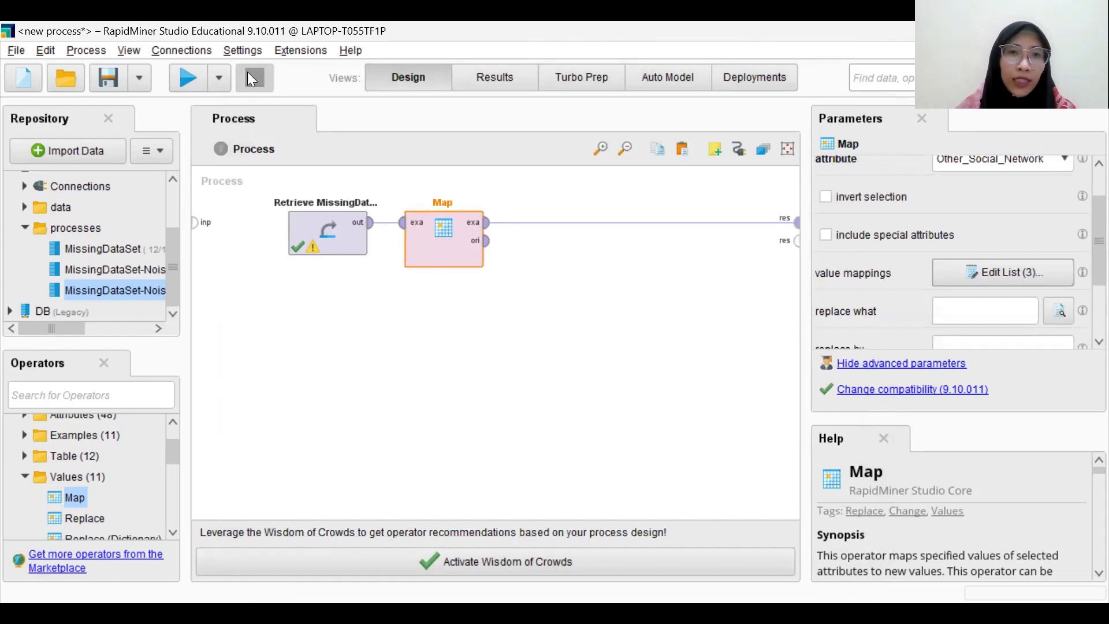
pyautogui.click(188, 78)
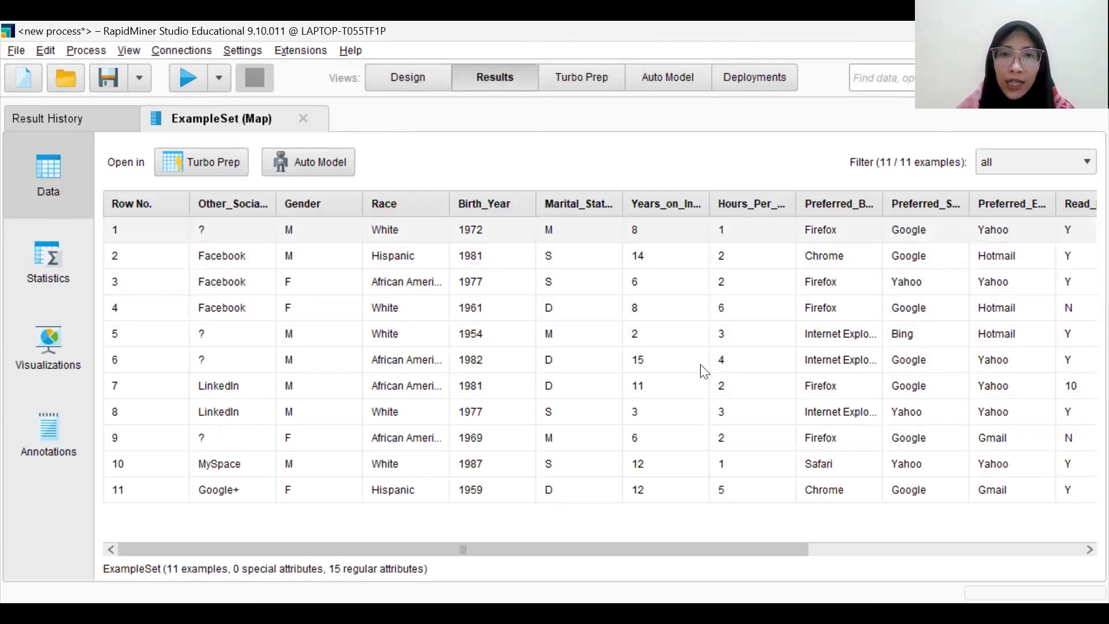
pyautogui.hscroll(5, 566, 324)
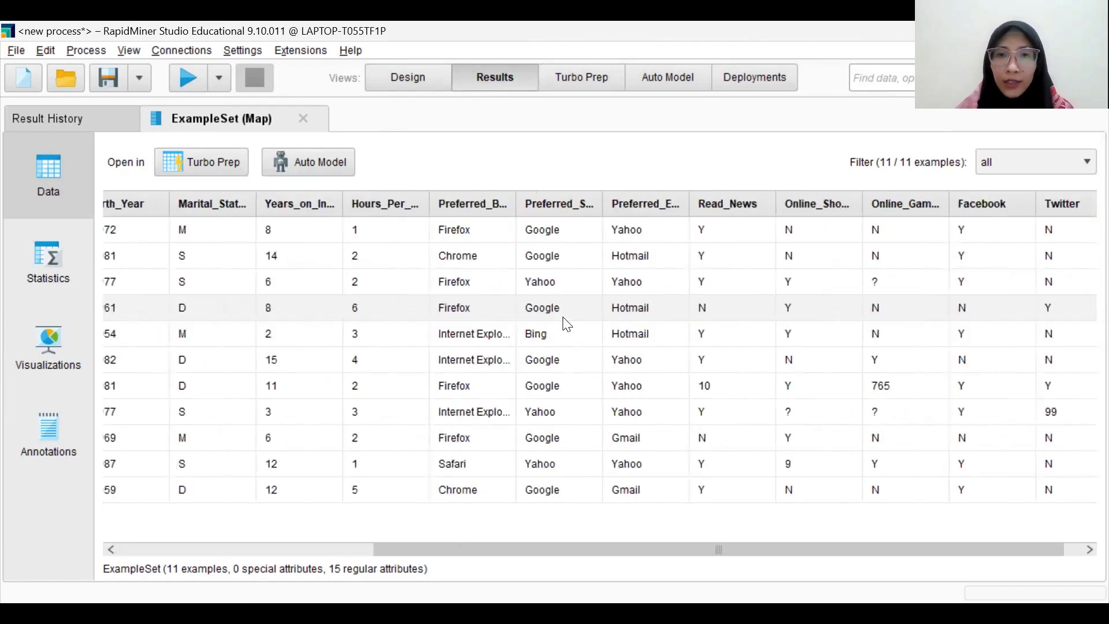
pyautogui.hscroll(-6, 567, 324)
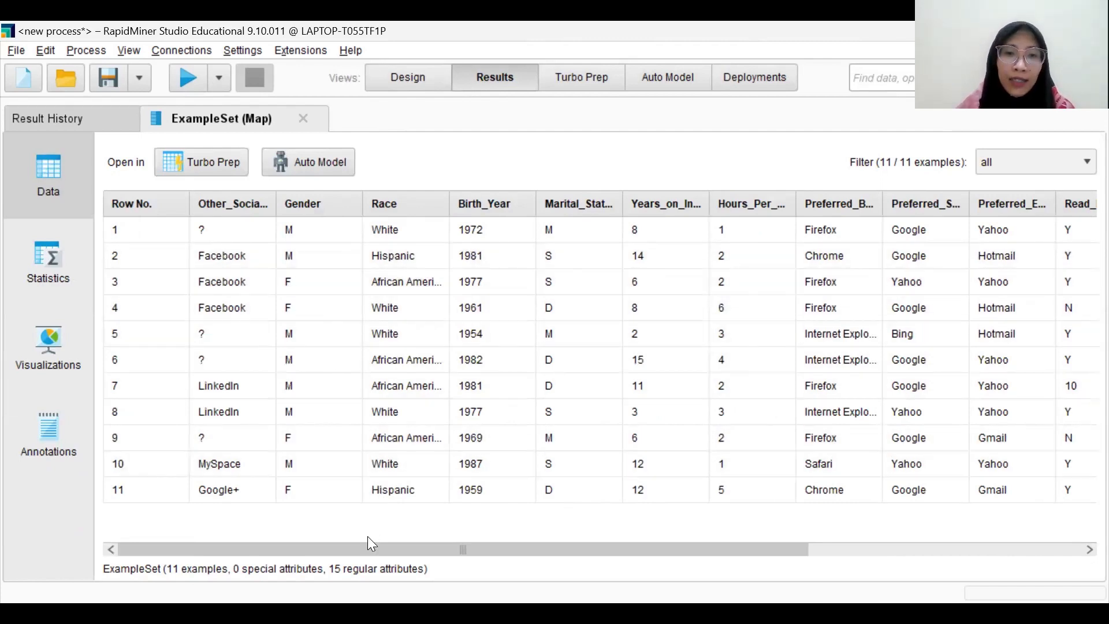
pyautogui.moveTo(374, 552)
pyautogui.mouseDown()
pyautogui.moveTo(680, 543)
pyautogui.moveTo(372, 550)
pyautogui.mouseUp()
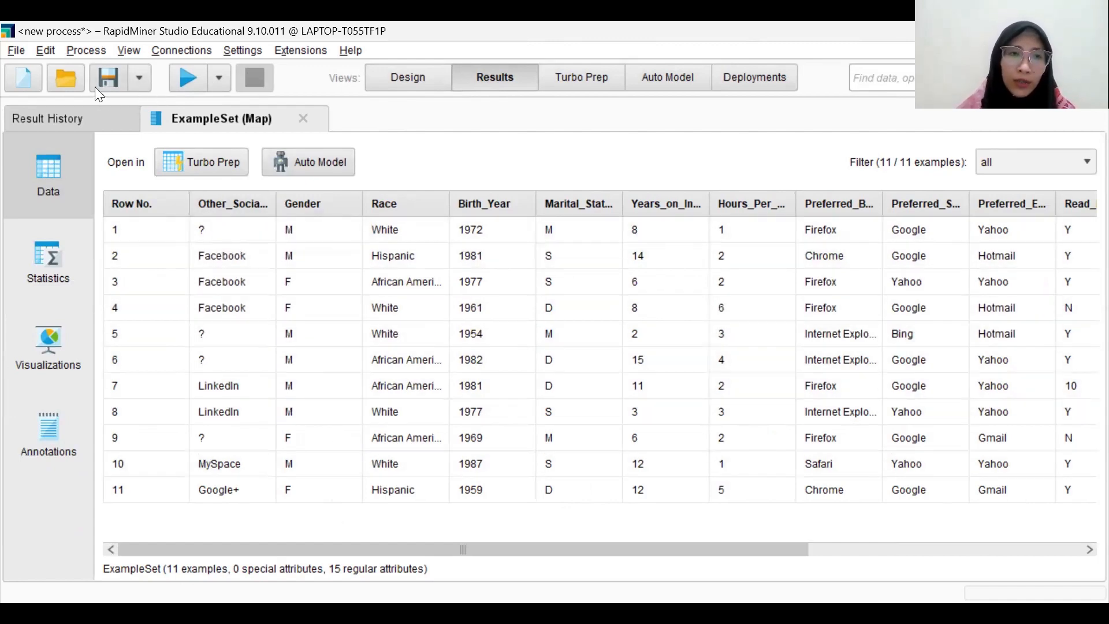
pyautogui.click(407, 79)
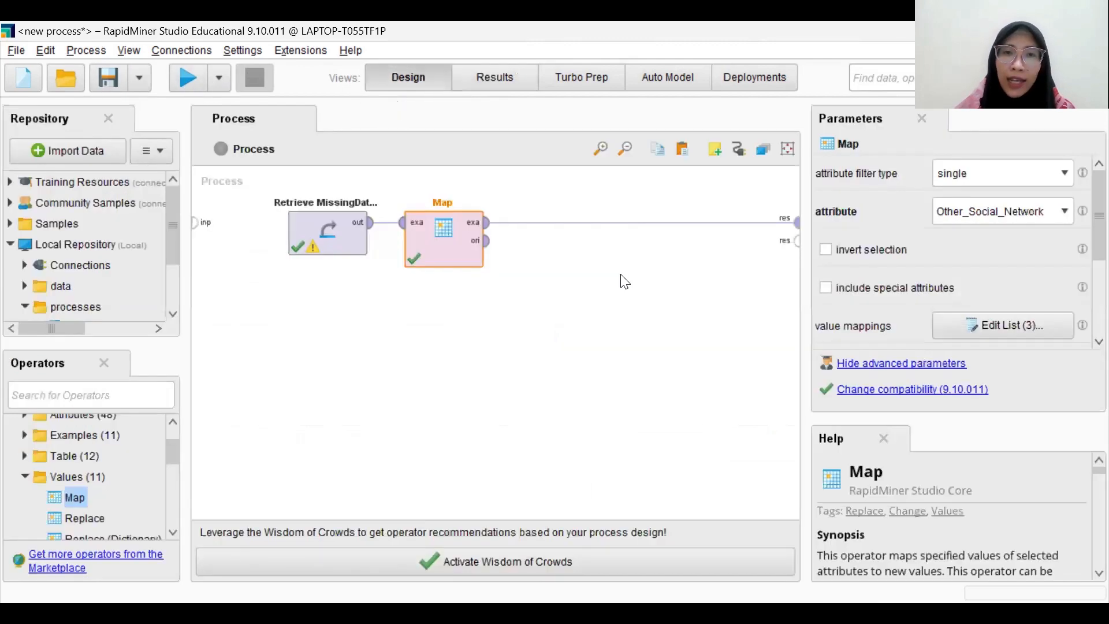